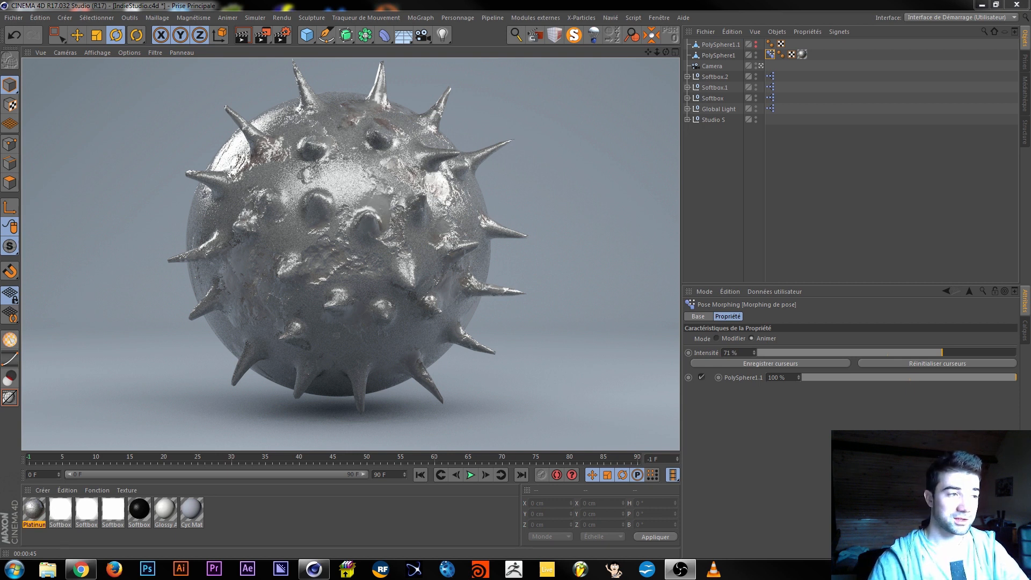
Lower the Pose Morphing intensity of PolySphere1 to 23 % and set the timeline to frame 1.
click(770, 55)
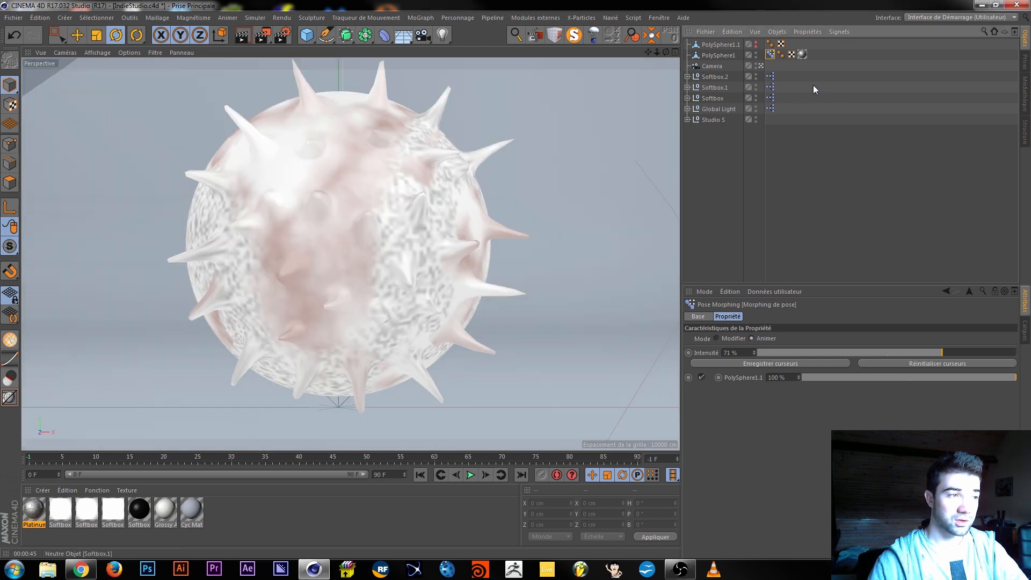
drag(929, 351, 818, 331)
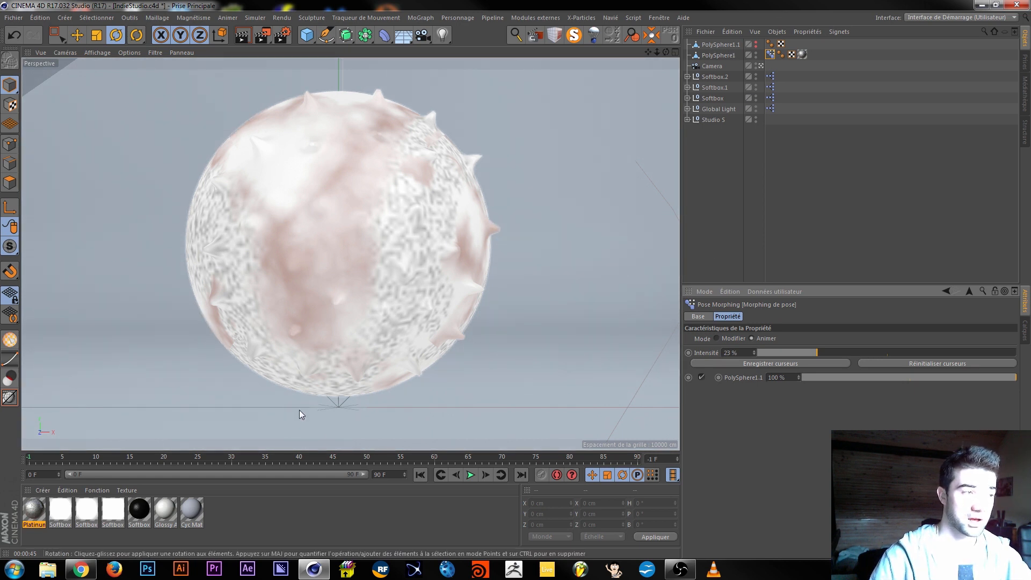
click(36, 456)
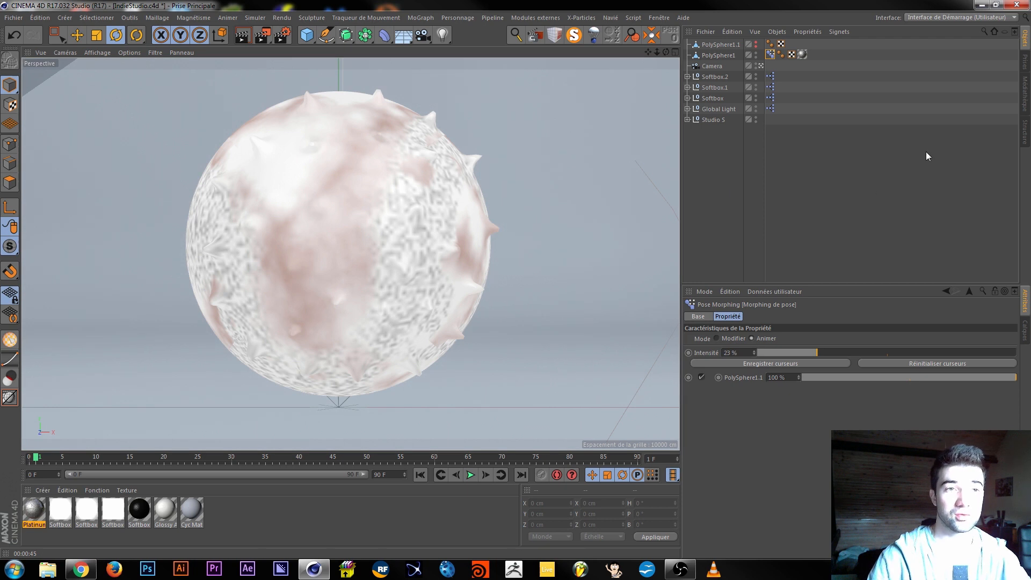
Try the Sculpting and Animation interface layouts.
click(988, 17)
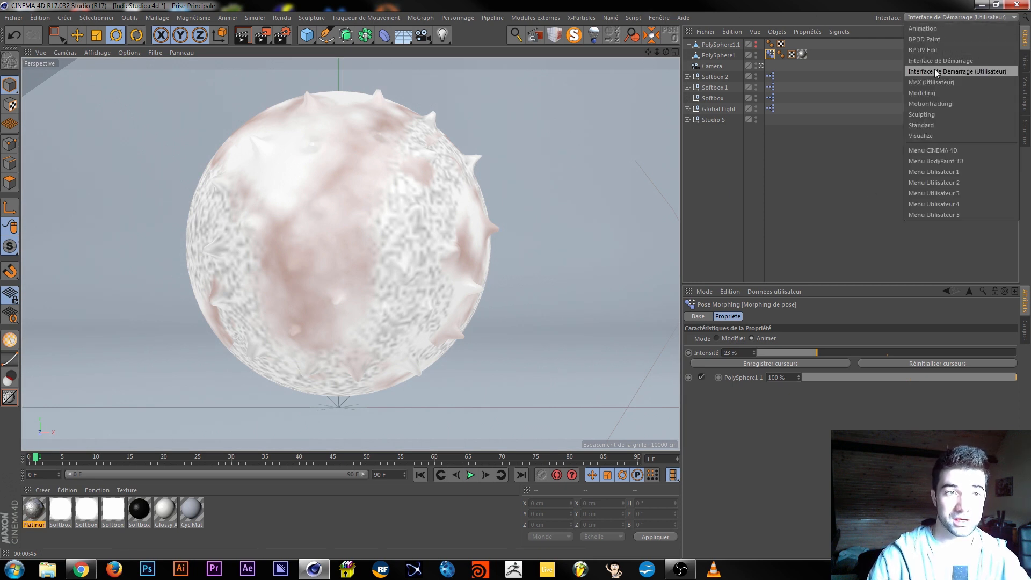
click(943, 114)
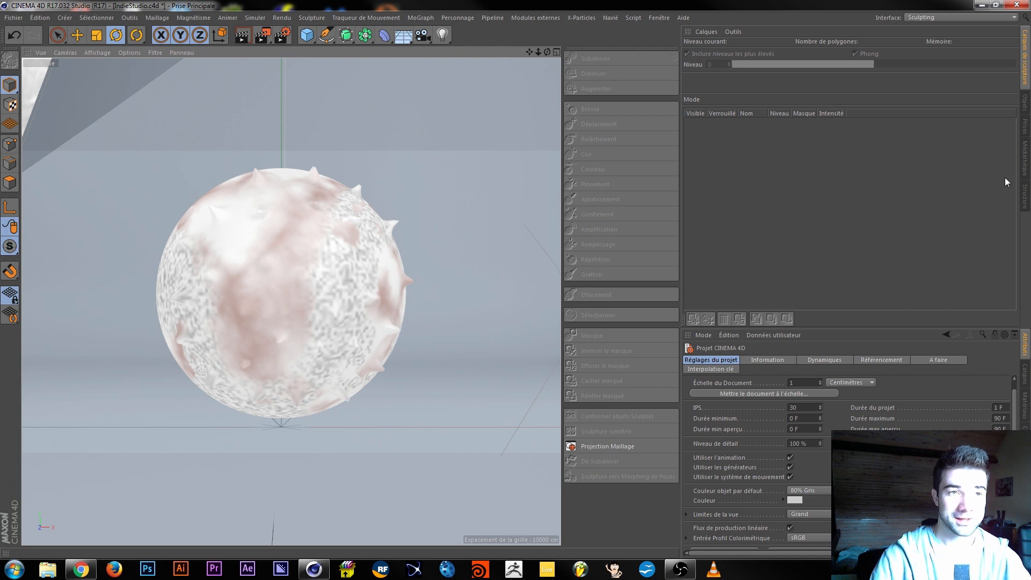
click(940, 16)
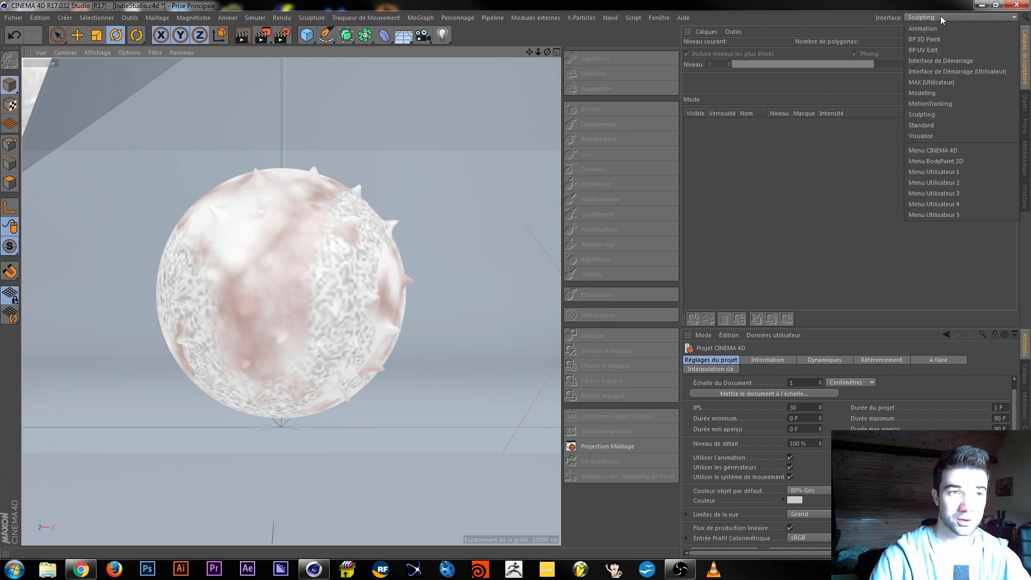
click(910, 28)
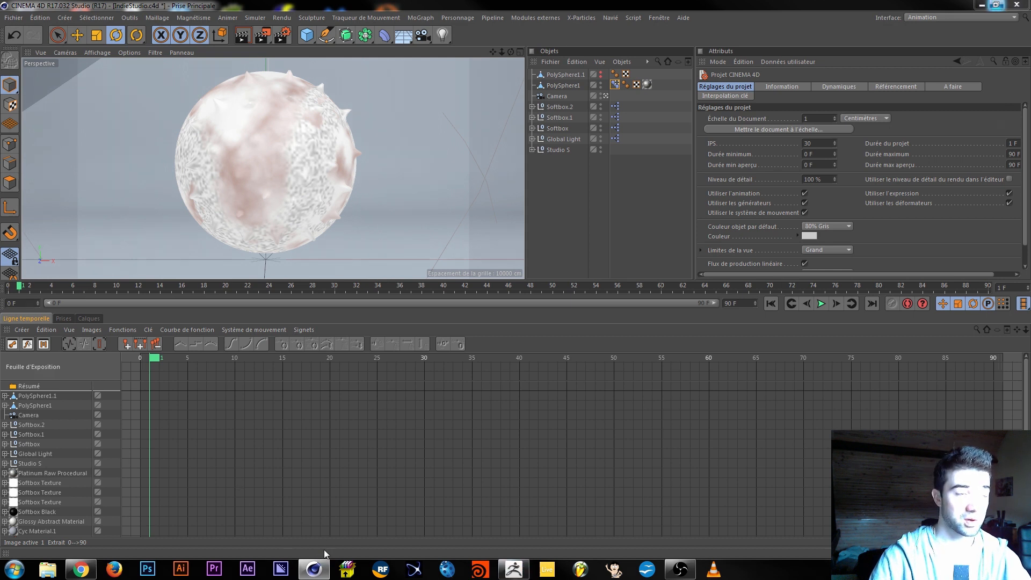
Return to Cinema 4D and quit it without saving IndieStudio.c4d or the untitled project.
click(572, 325)
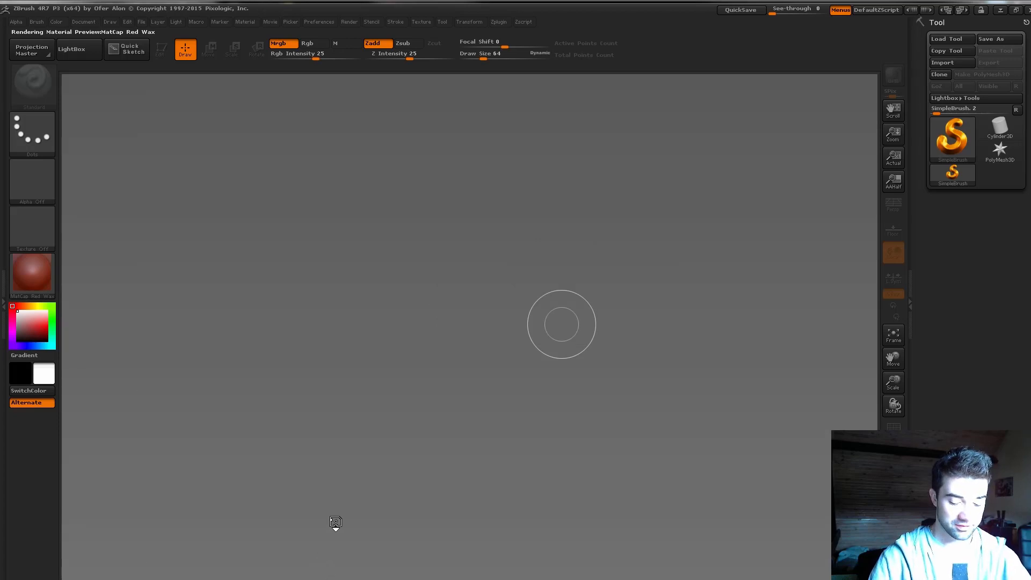
key(super)
click(314, 574)
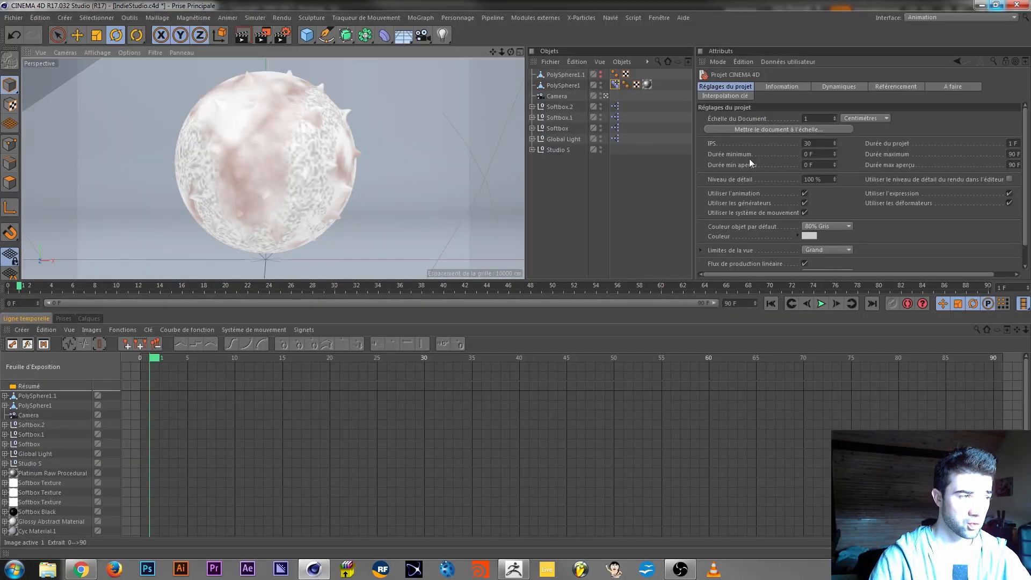
click(1016, 5)
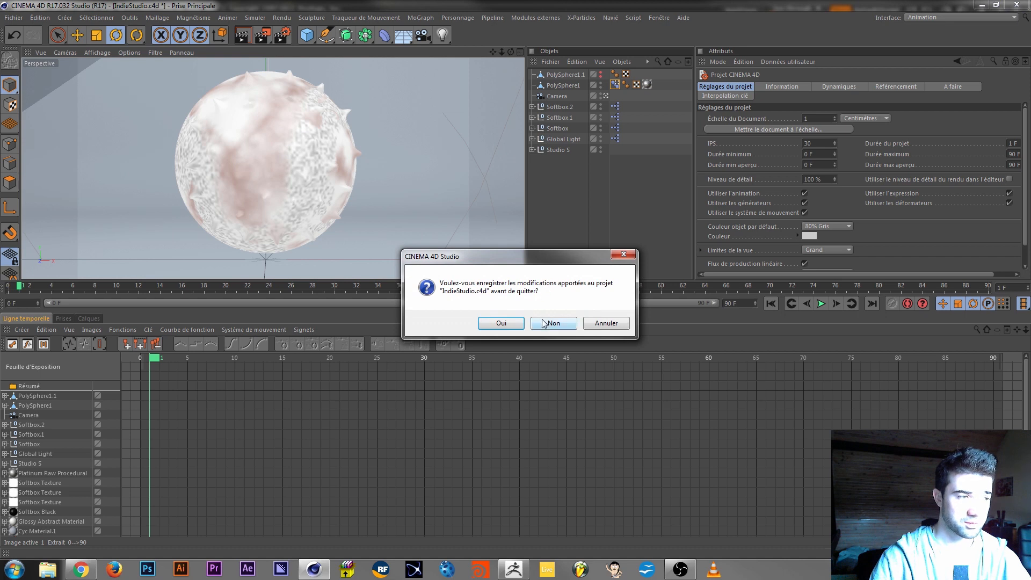
click(542, 323)
click(561, 322)
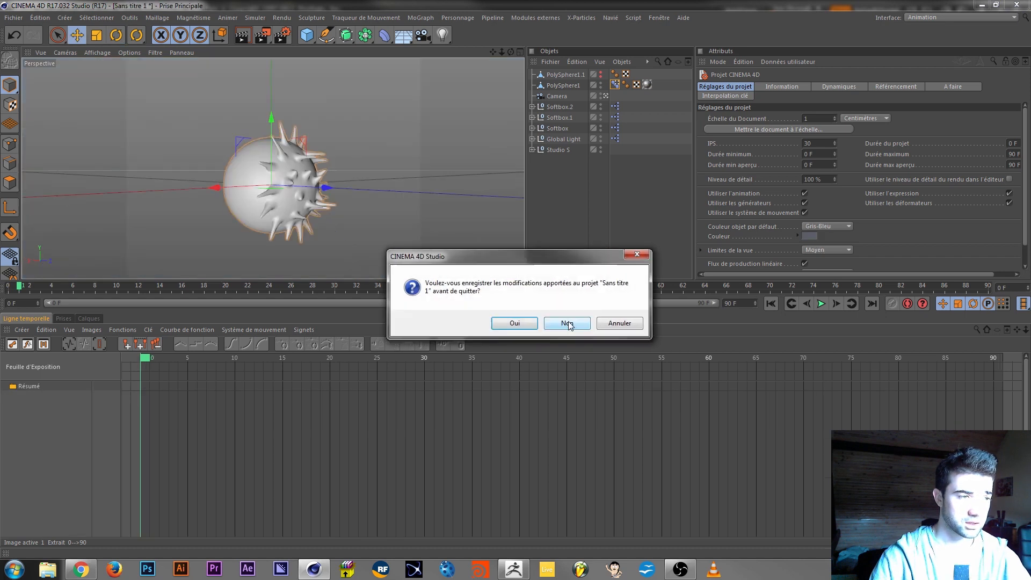
click(564, 323)
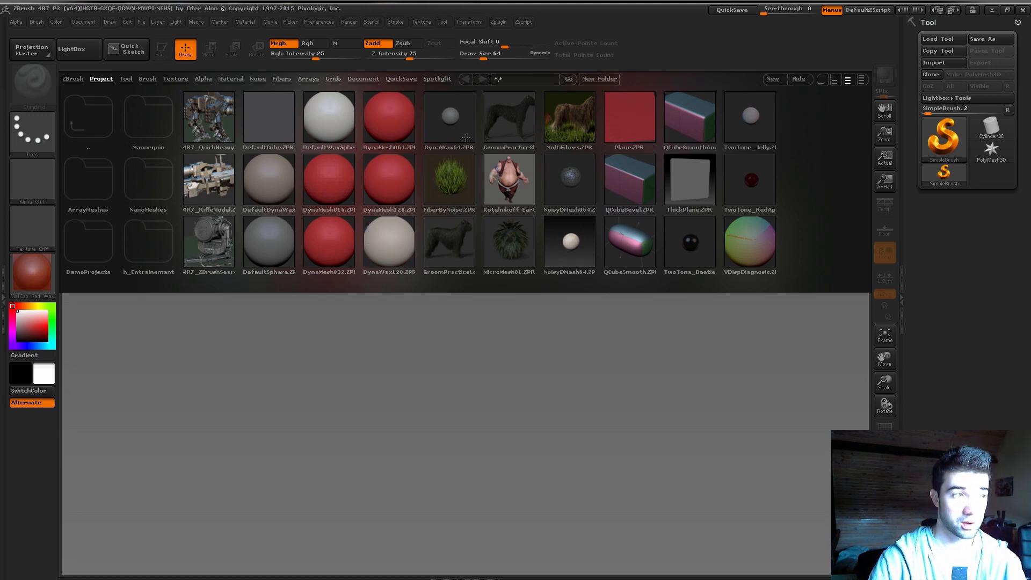
In ZBrush, load PolySphere.ZTL from the LightBox tools, close LightBox and draw the sphere large on the canvas.
click(127, 80)
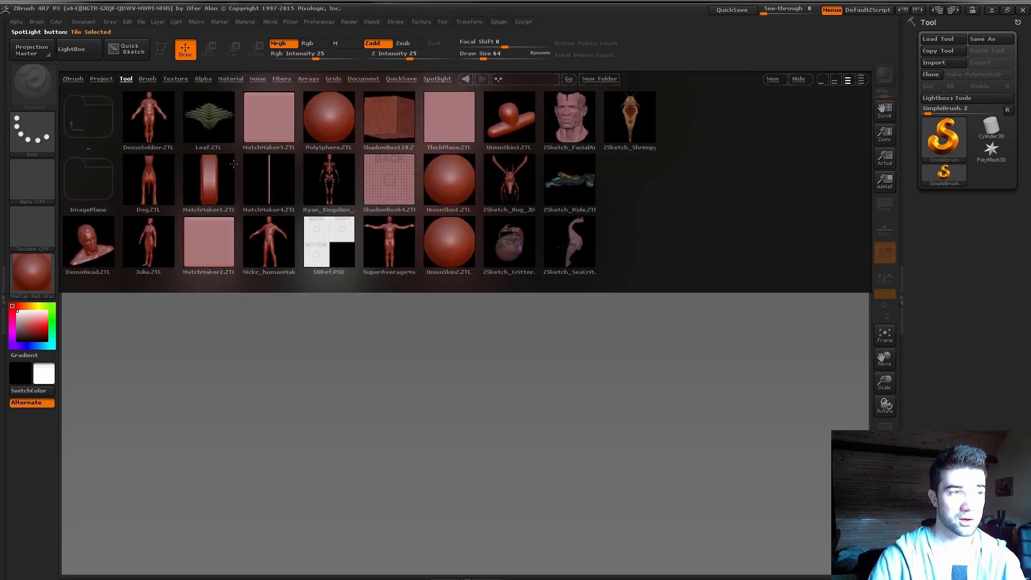
double_click(337, 124)
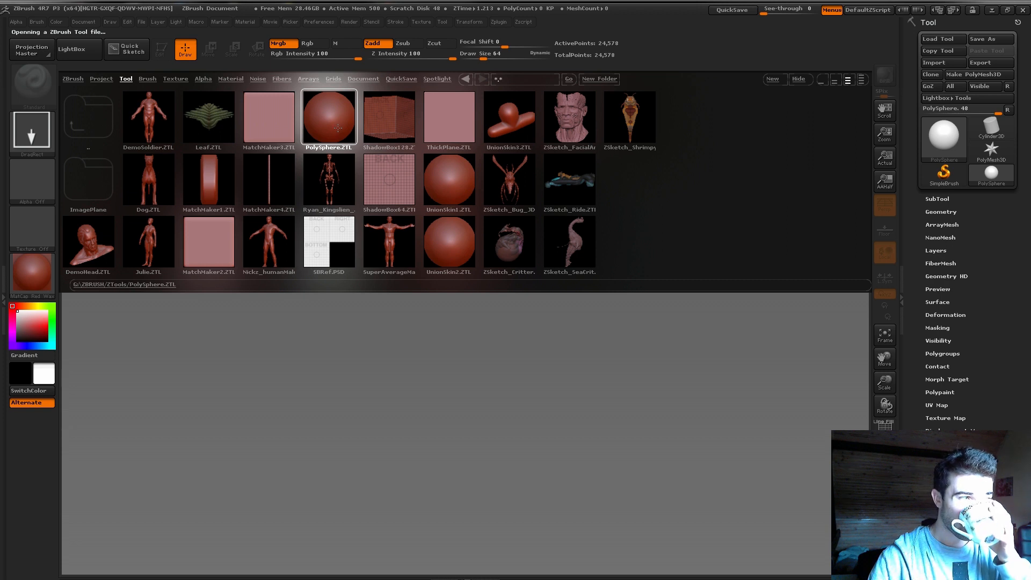
click(126, 80)
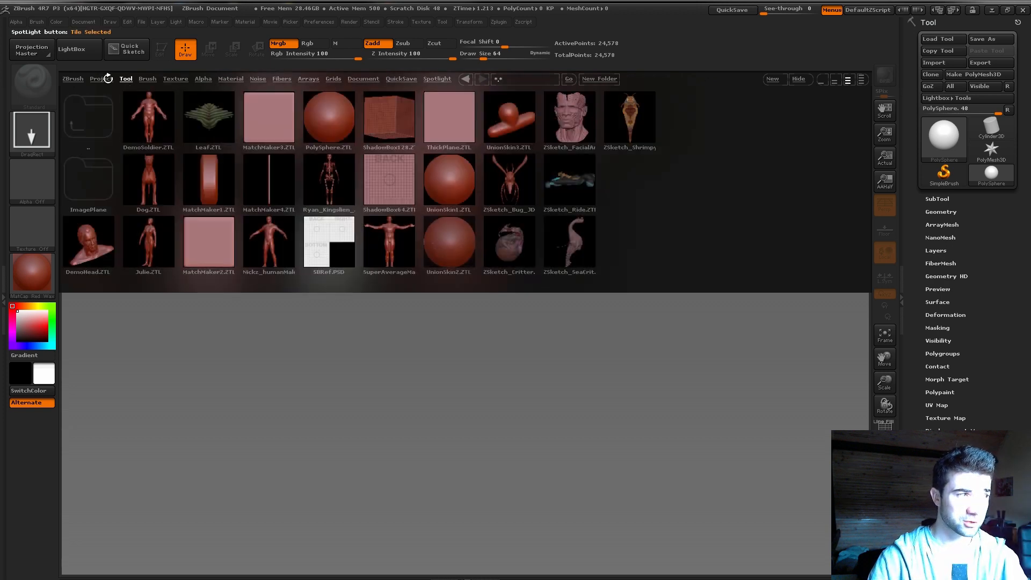
click(31, 54)
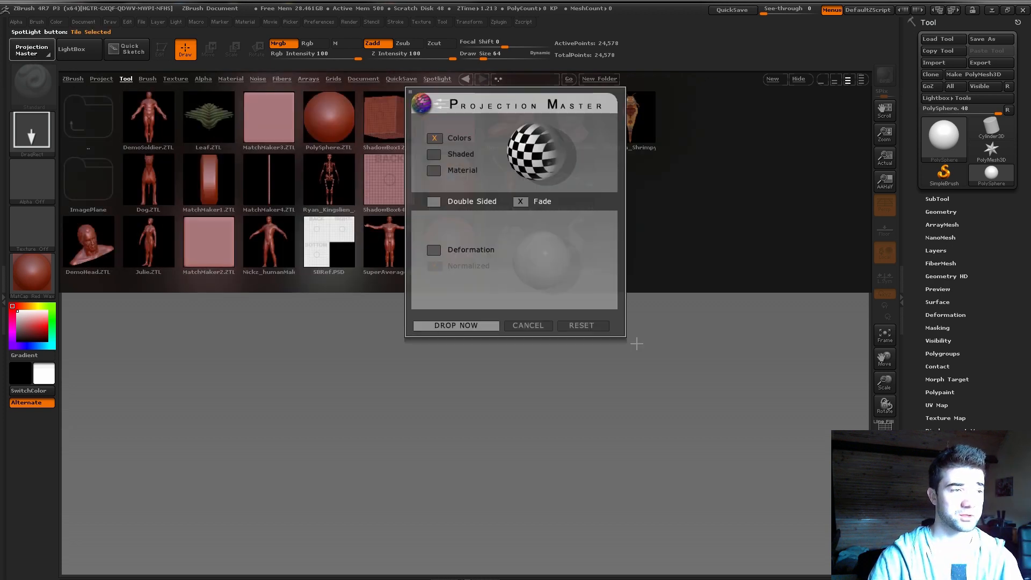
click(528, 326)
click(72, 49)
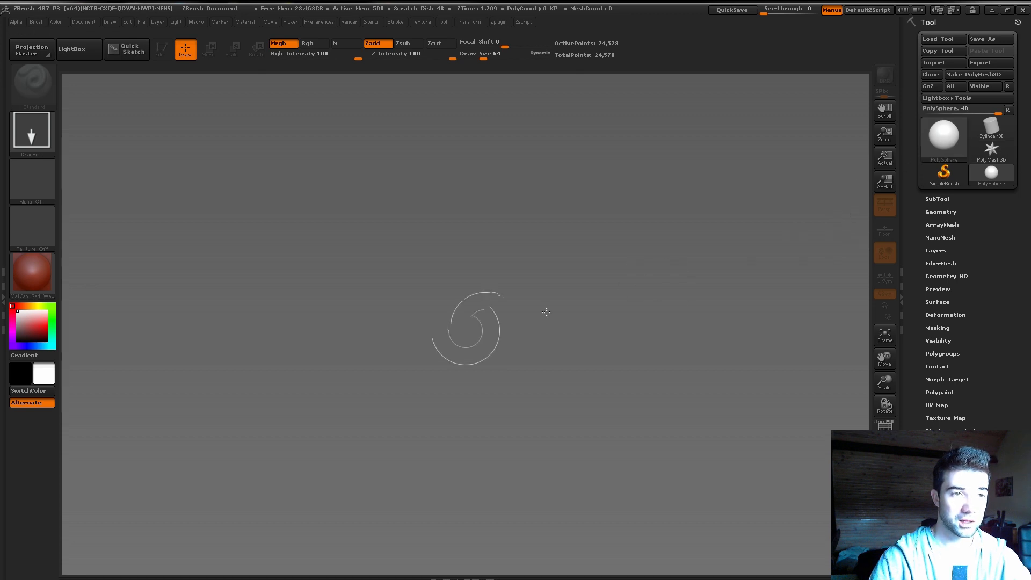
drag(453, 306, 556, 422)
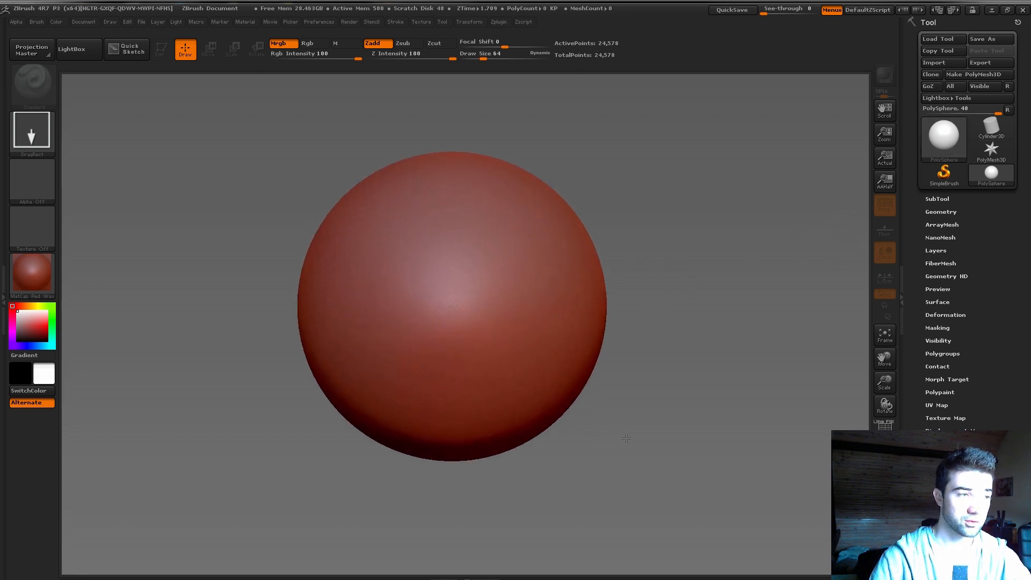
Subdivide the sphere's geometry twice, set it to subdivision level 4 and delete the lower levels.
click(949, 212)
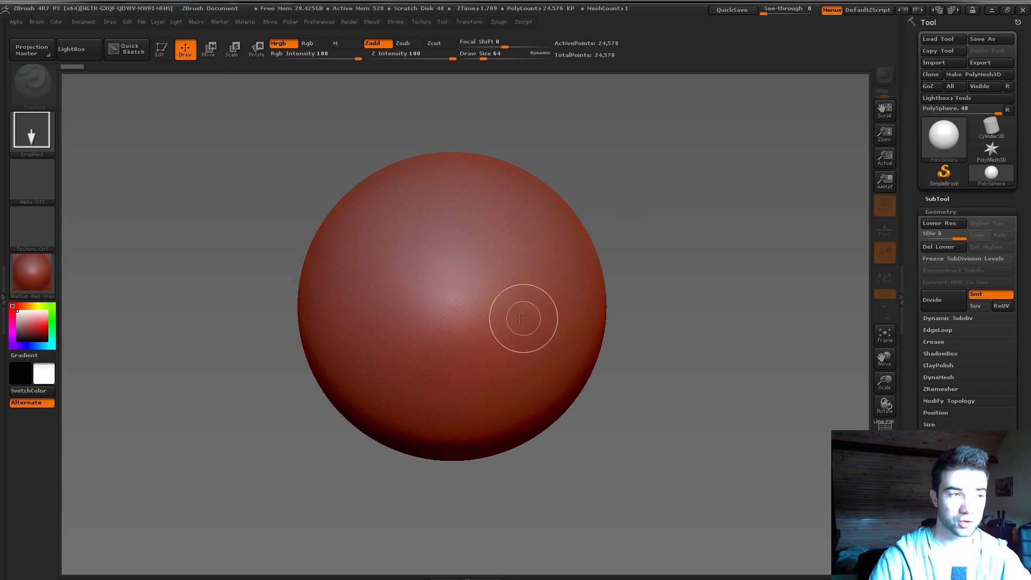
click(933, 303)
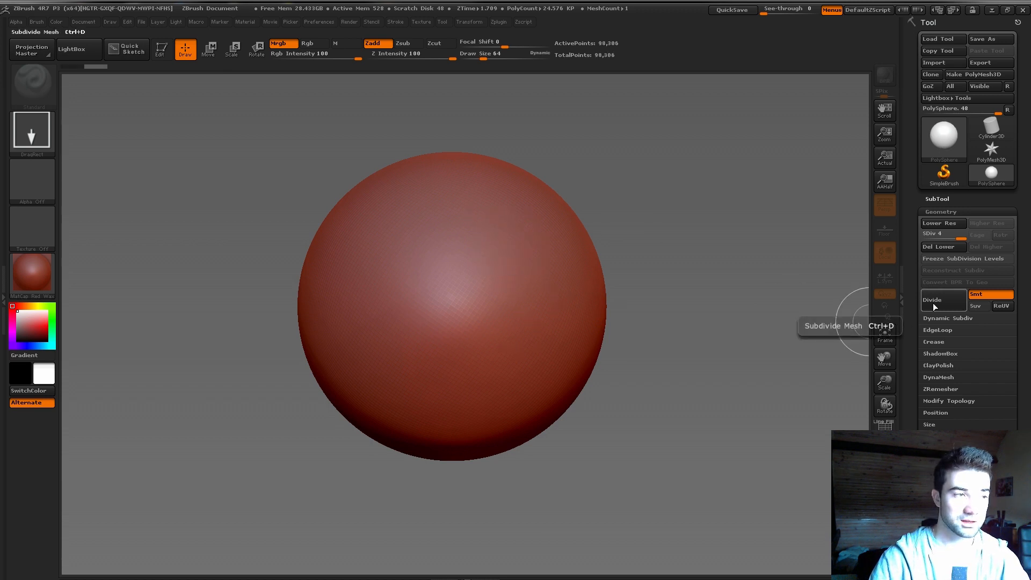
click(933, 303)
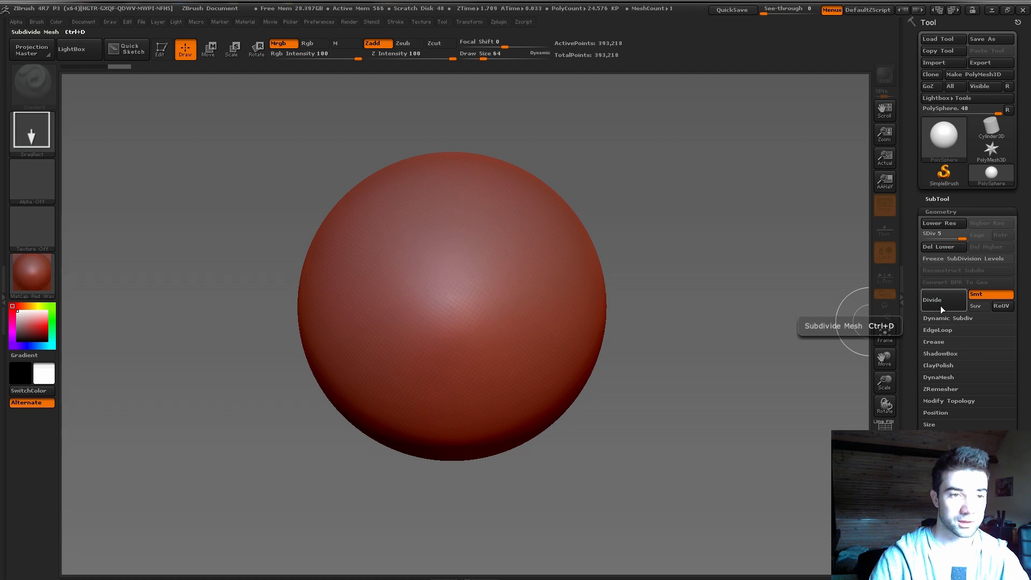
drag(960, 240, 956, 240)
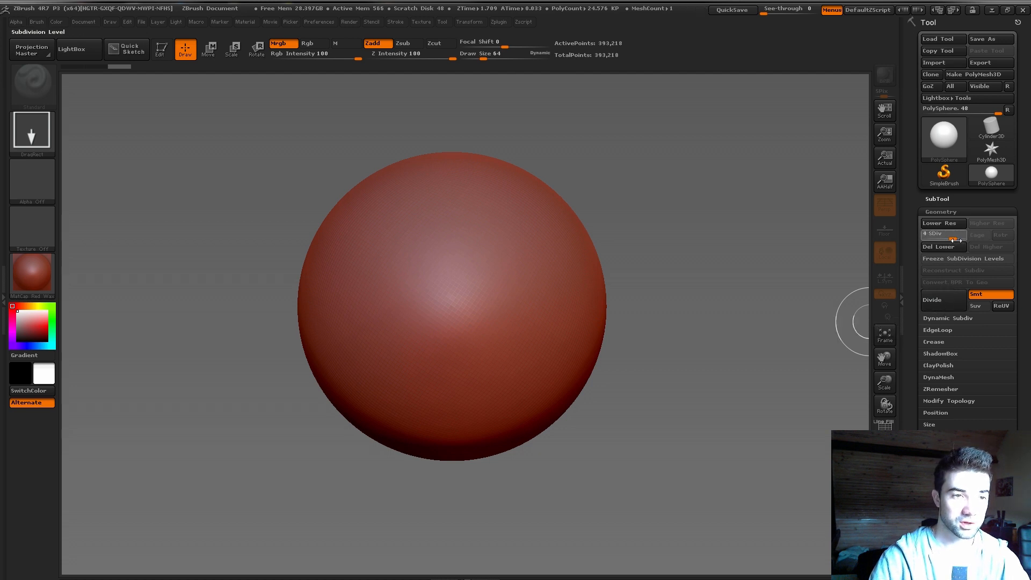
click(949, 249)
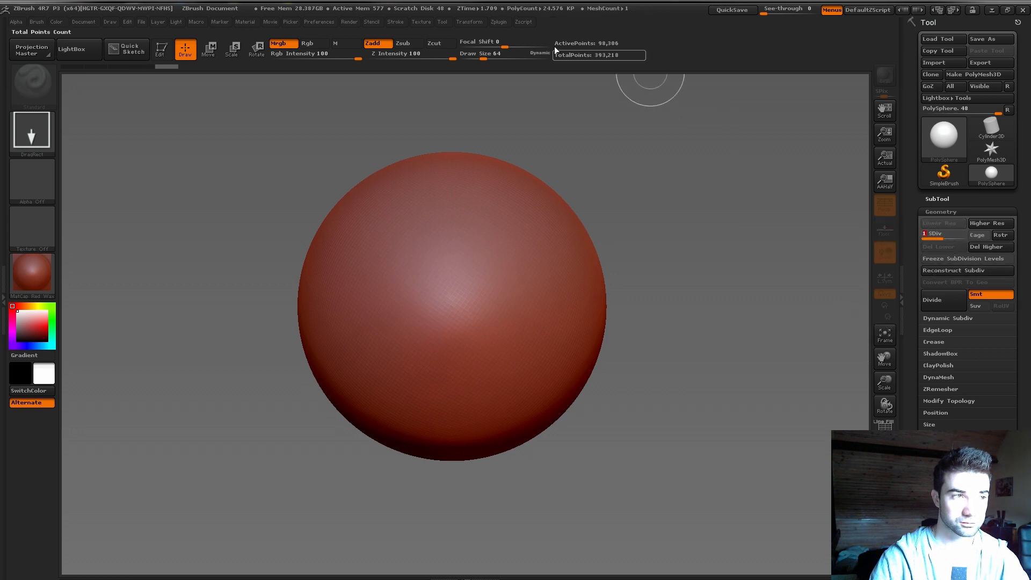
Redraw the sphere on a cleared canvas and delete the subdivision level above level 1.
key(ctrl+n)
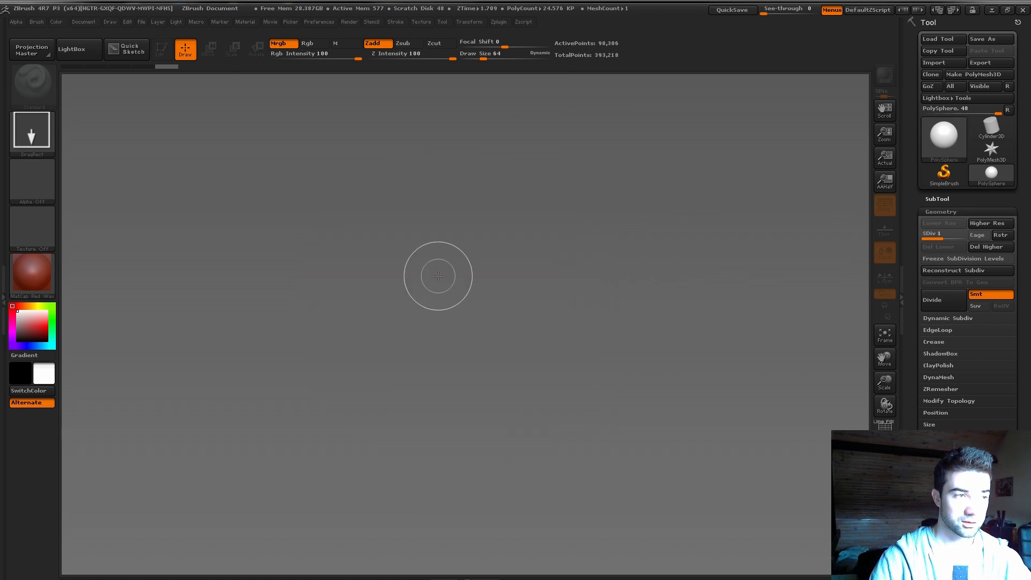
drag(441, 278, 542, 397)
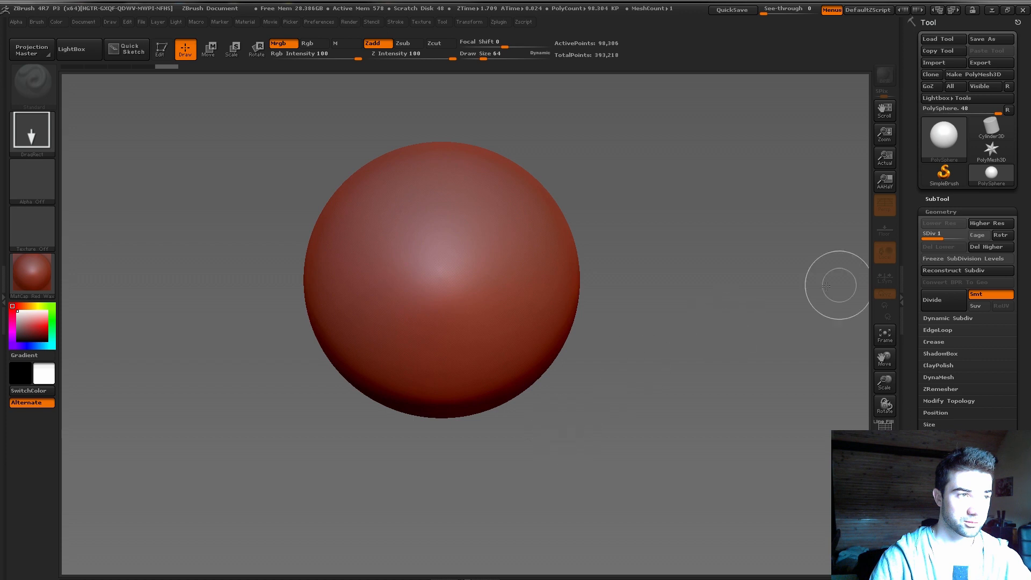
click(959, 238)
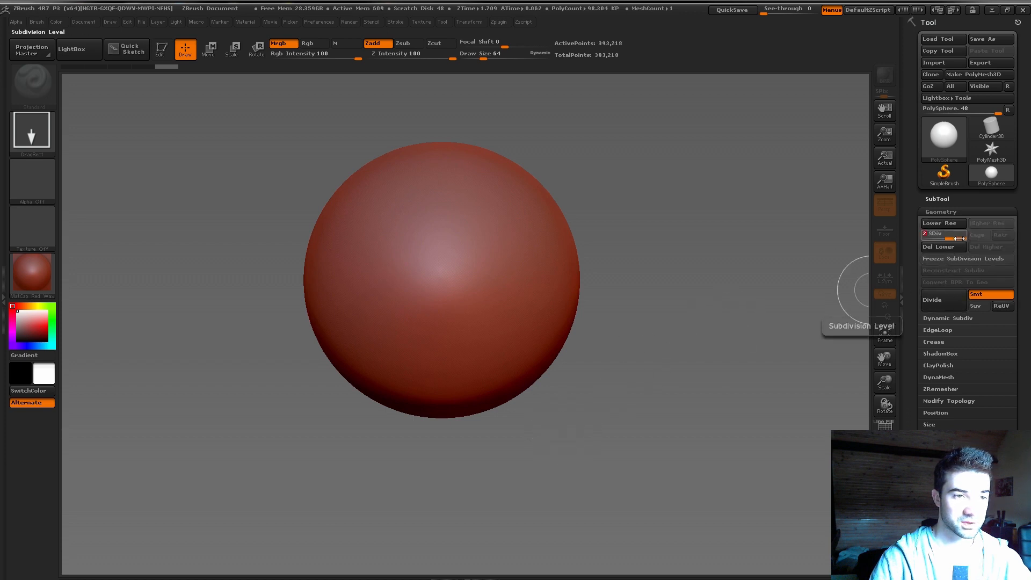
drag(959, 238, 914, 242)
click(984, 248)
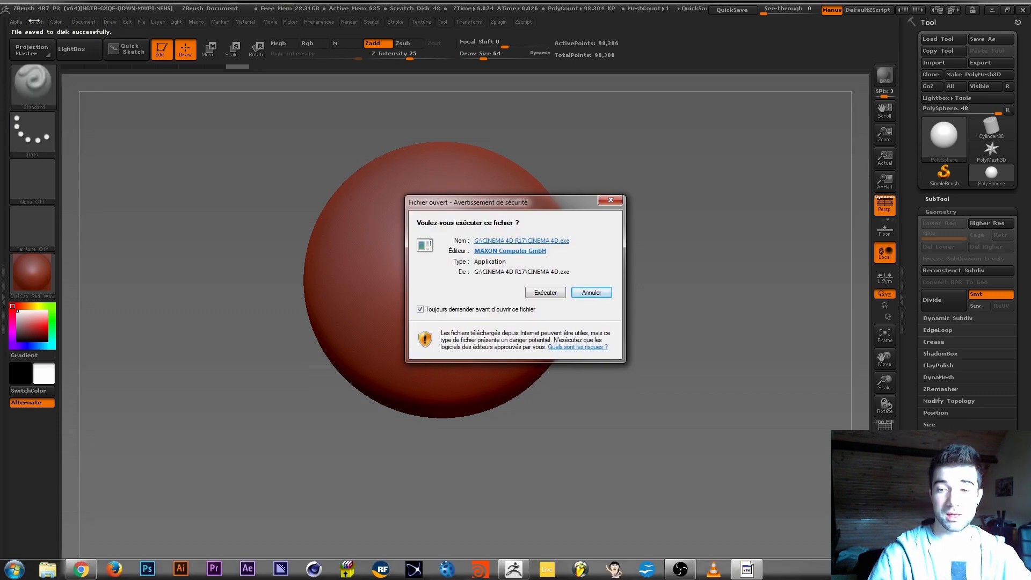
Allow Cinema 4D to run for the sphere transfer, declining the Effex update, and select the PolySphere1 object.
click(546, 294)
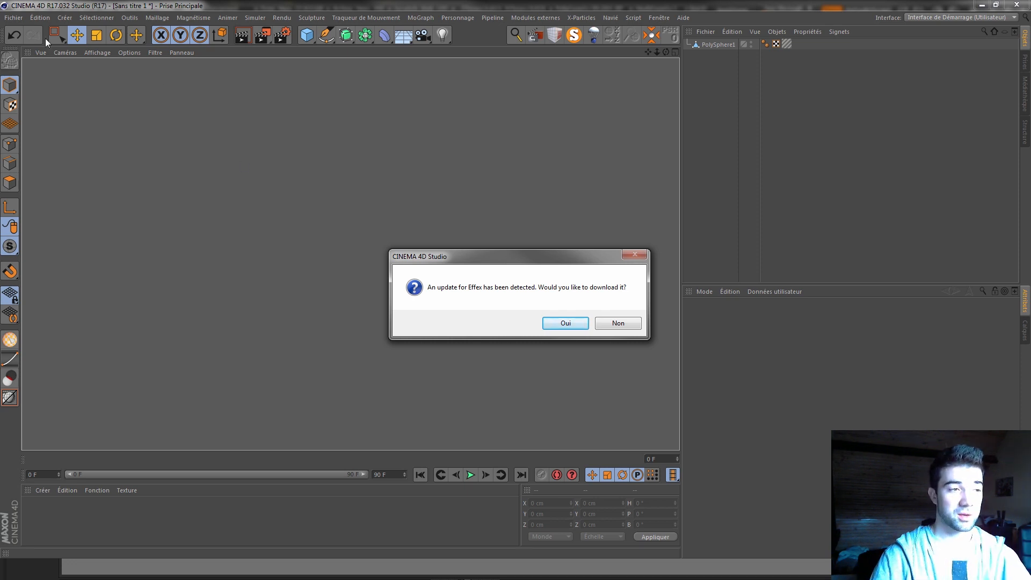
click(618, 323)
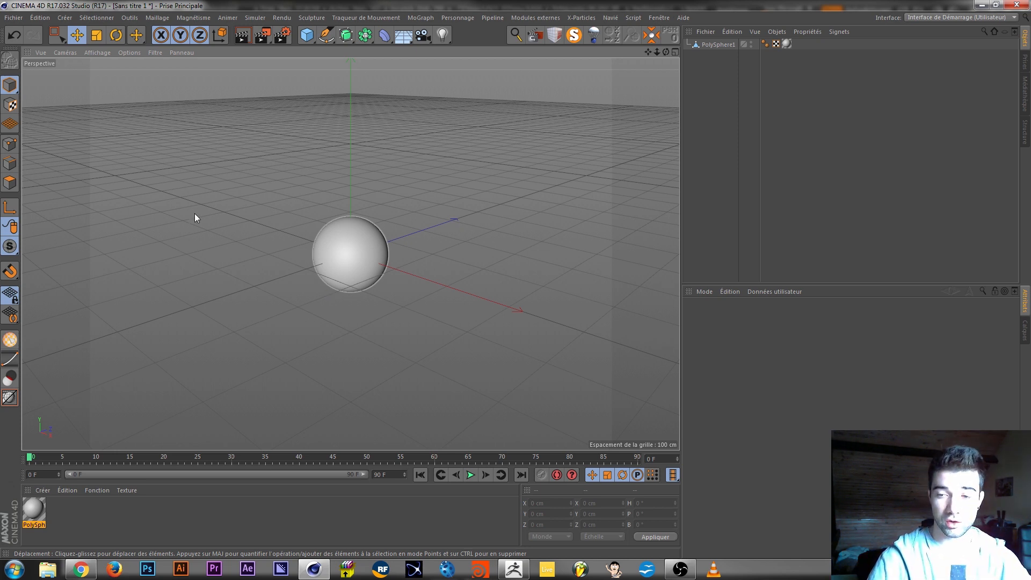
scroll(355, 263, up, 5)
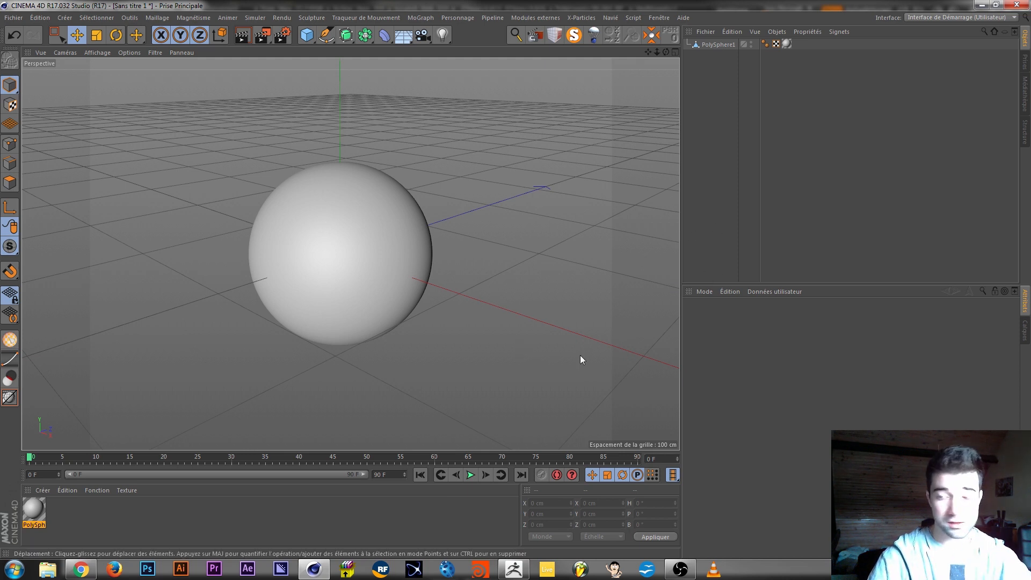
click(713, 46)
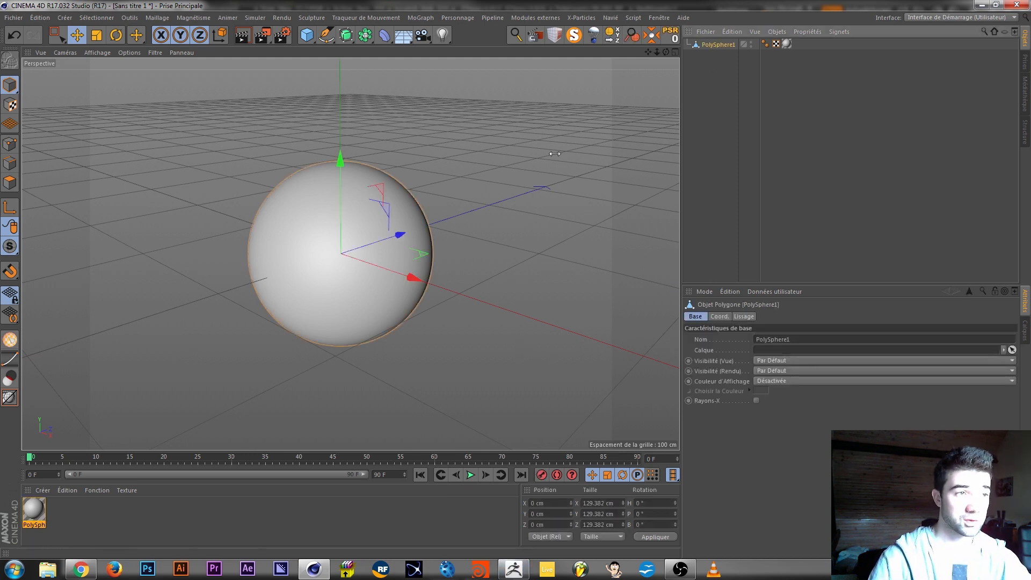
Switch back to ZBrush and choose the SnakeHook sculpting brush.
click(513, 569)
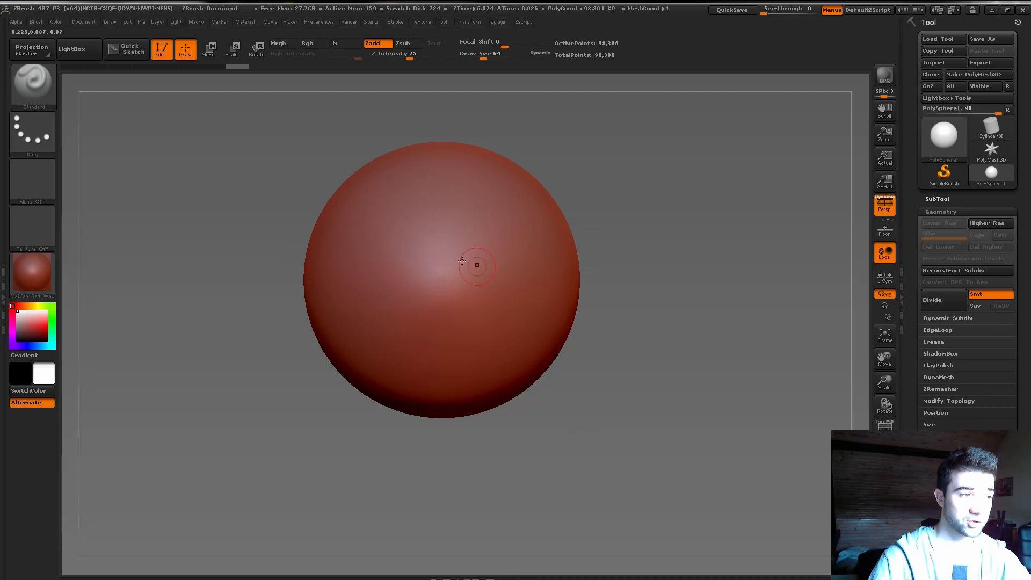
click(41, 86)
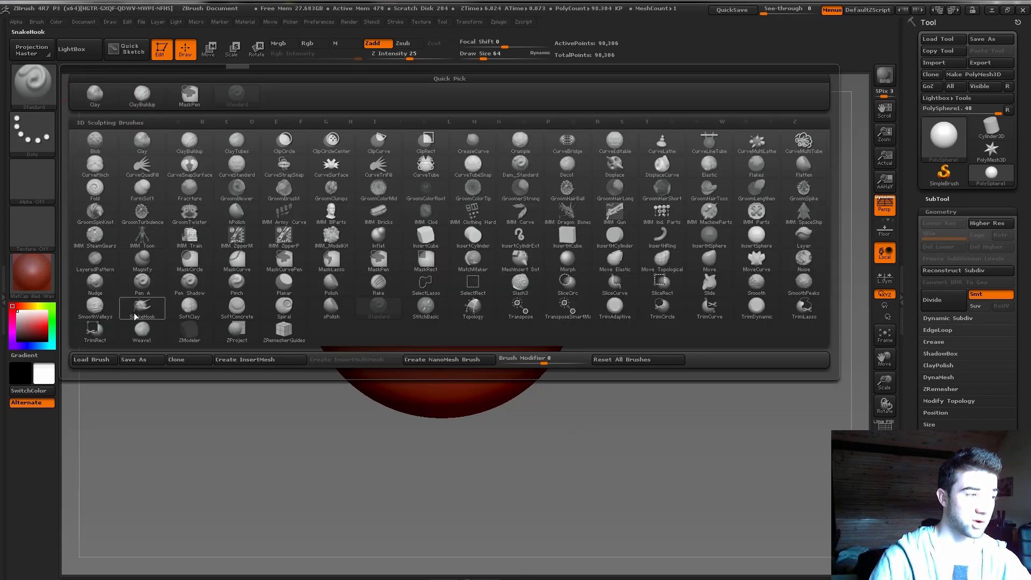
mouse_move(149, 311)
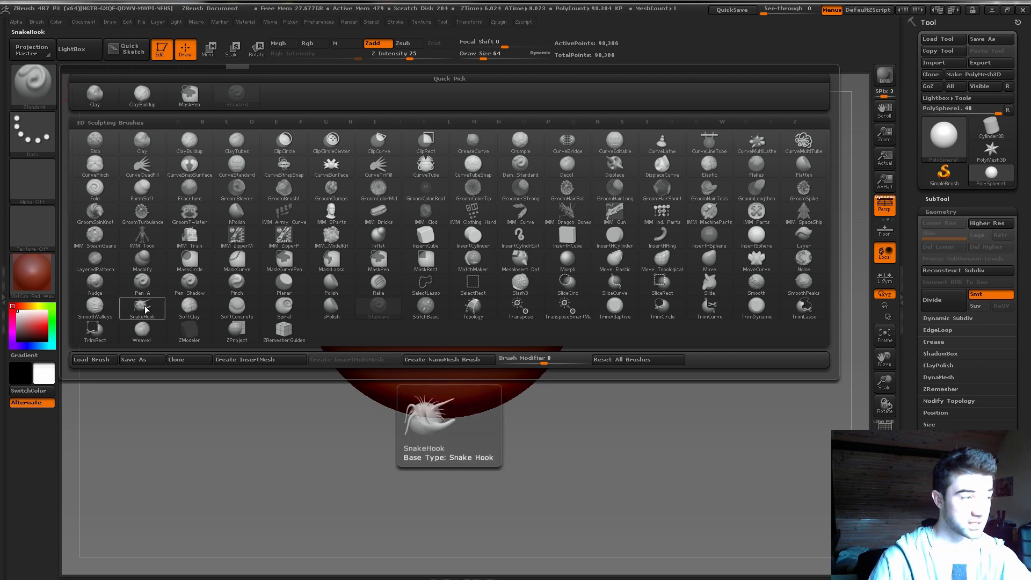
click(143, 308)
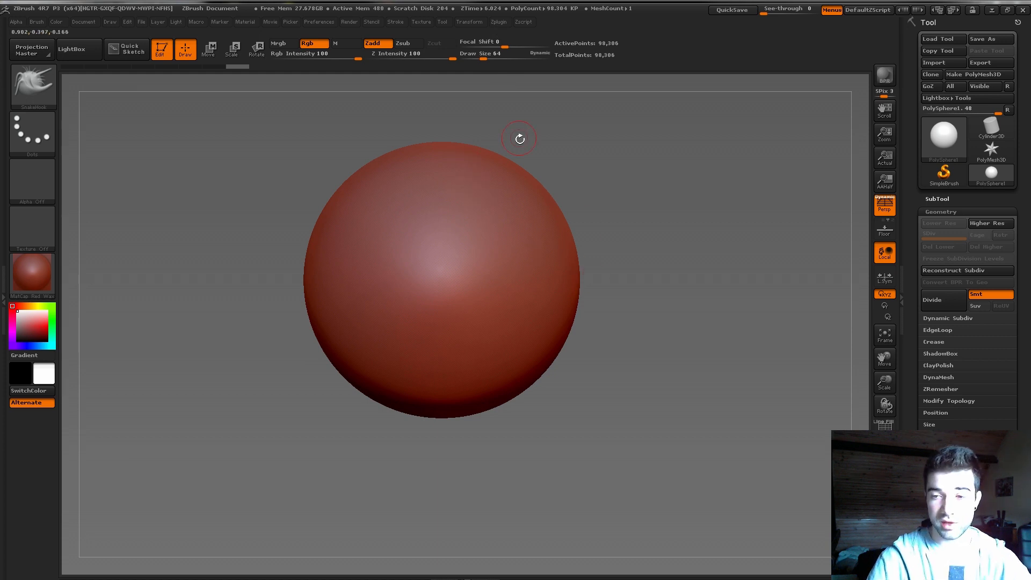
drag(524, 176, 585, 156)
drag(550, 223, 621, 199)
key(ctrl+z)
key(ctrl+z)
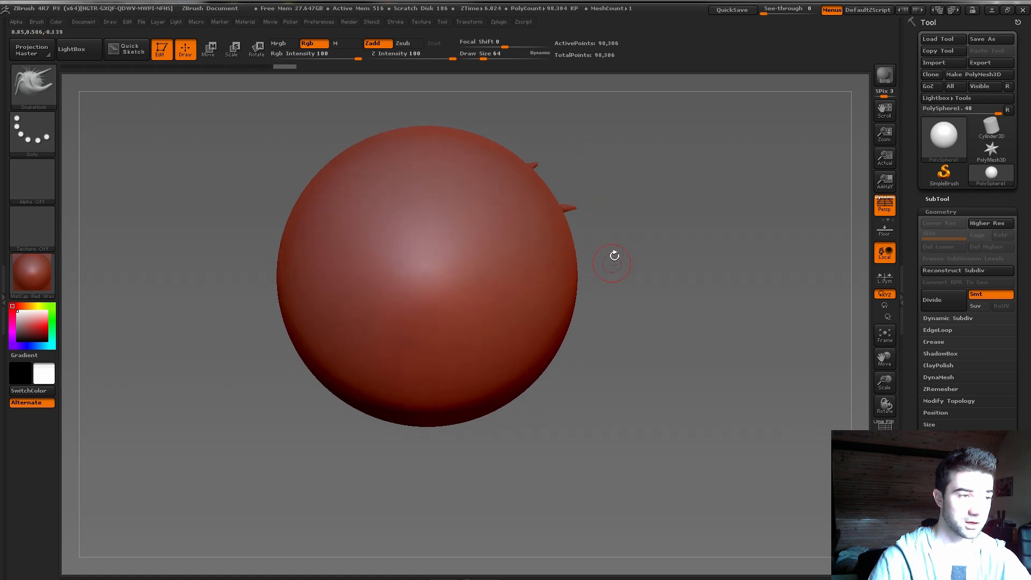
Pull a ring of spikes outward around the sphere's entire silhouette with the SnakeHook brush.
mouse_move(634, 268)
mouse_down()
mouse_move(641, 281)
mouse_move(619, 277)
mouse_up()
drag(615, 230, 628, 306)
drag(564, 237, 595, 205)
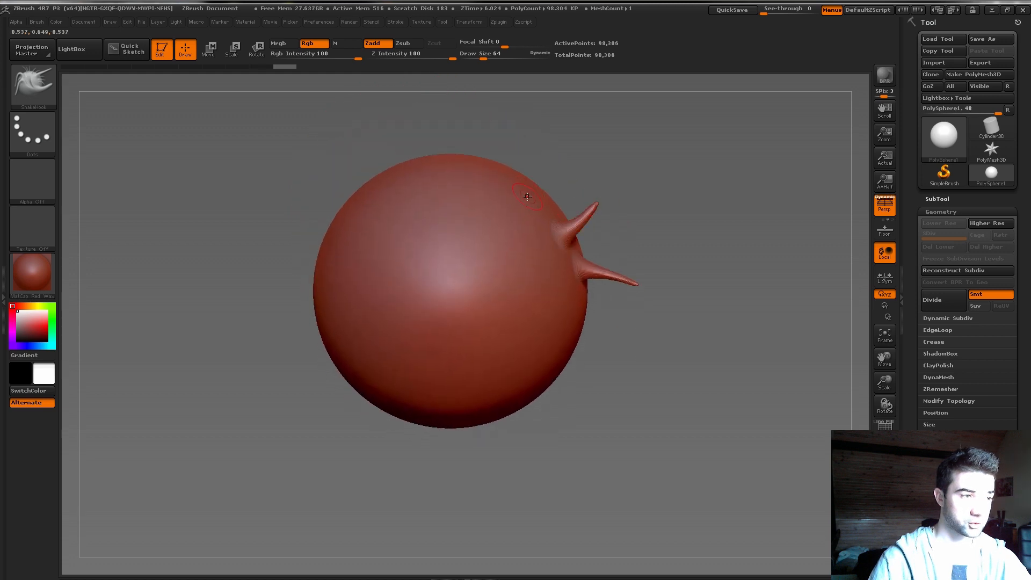
drag(531, 194, 568, 156)
mouse_move(497, 173)
mouse_down()
mouse_move(502, 152)
mouse_move(455, 141)
mouse_up()
drag(415, 168, 385, 149)
drag(358, 193, 339, 156)
drag(346, 218, 325, 203)
drag(333, 254, 290, 249)
drag(325, 297, 295, 306)
drag(353, 345, 317, 369)
mouse_move(376, 387)
mouse_down()
mouse_move(352, 412)
mouse_move(401, 437)
mouse_move(465, 449)
mouse_up()
drag(497, 407, 509, 433)
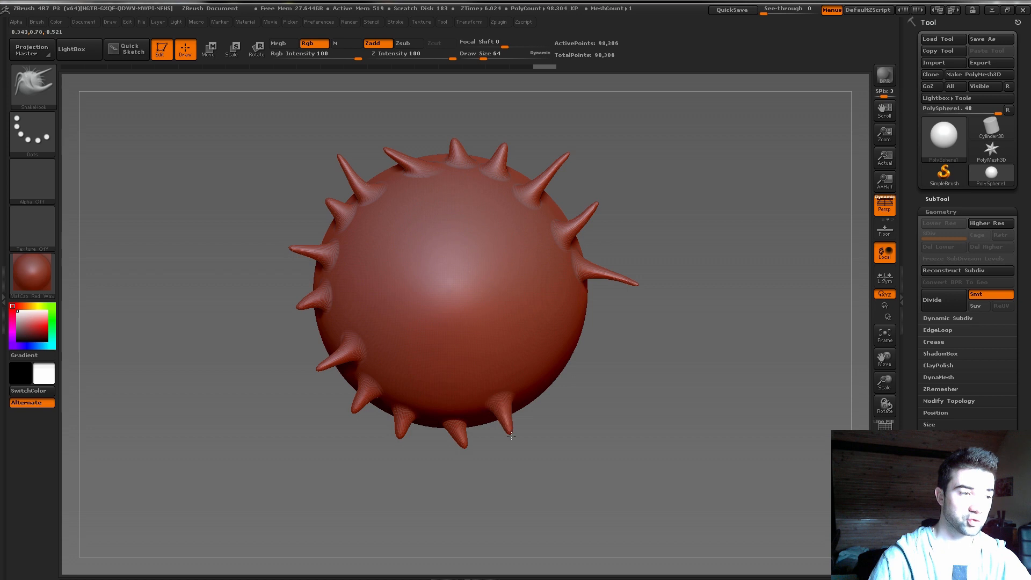
drag(535, 389, 555, 415)
drag(562, 351, 589, 372)
drag(585, 310, 617, 335)
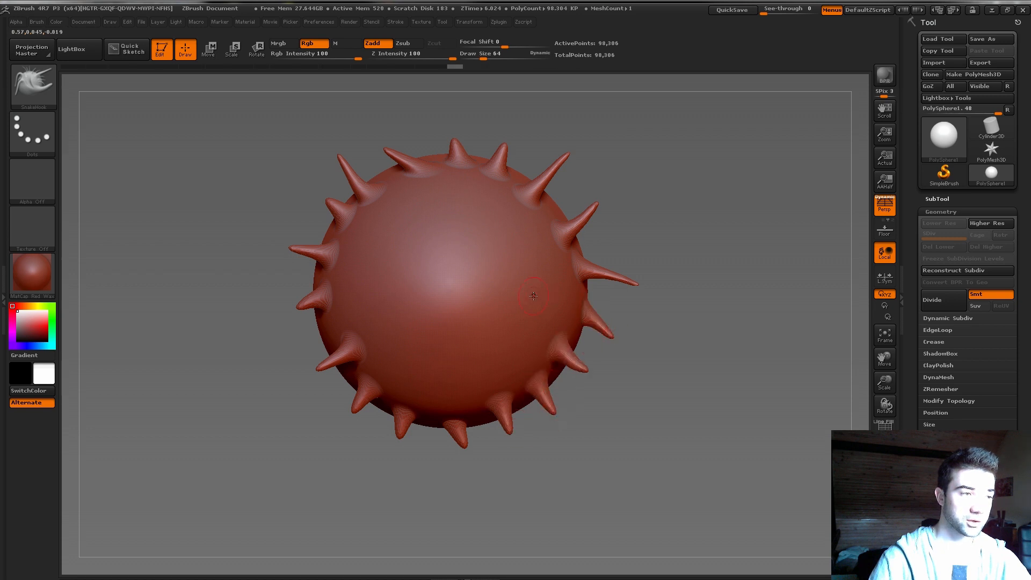
Turn the sphere sideways and pull five more spikes out of the bare surface beside the existing ring.
mouse_move(695, 293)
mouse_down()
mouse_move(726, 300)
mouse_move(557, 166)
mouse_up()
key(shift)
drag(530, 189, 561, 172)
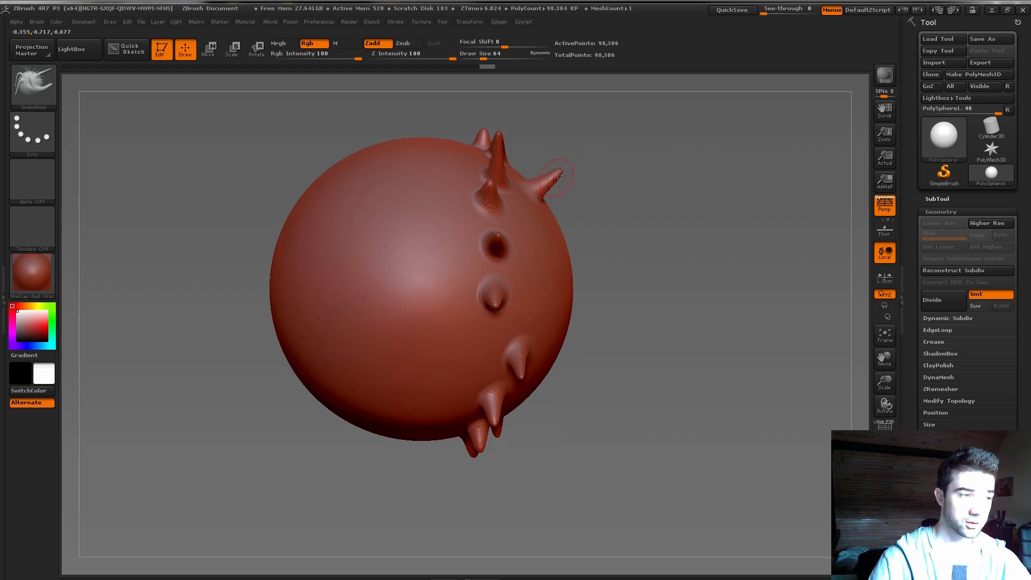
drag(551, 232, 577, 220)
drag(564, 267, 591, 271)
mouse_move(564, 311)
mouse_down()
mouse_move(594, 329)
mouse_move(574, 376)
mouse_up()
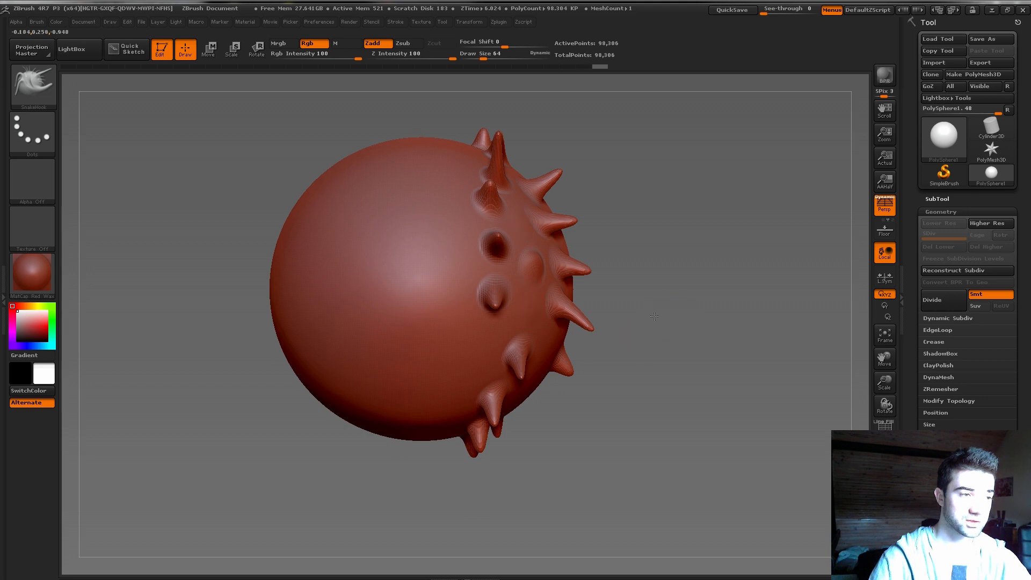
Rotate to the far side of the ring and pull additional spikes to fill the gaps between the existing ones.
drag(654, 316, 632, 317)
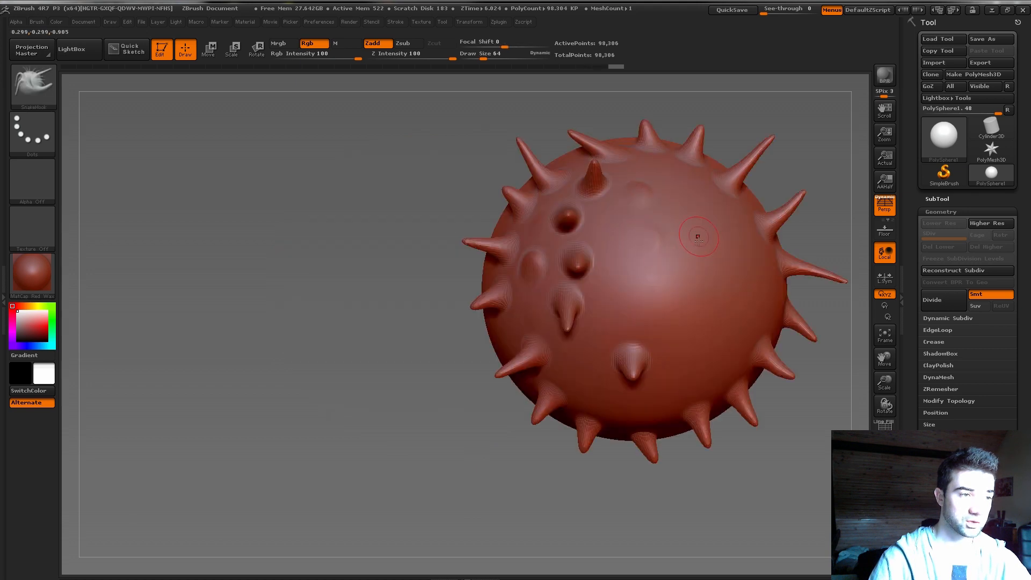
drag(769, 407, 727, 388)
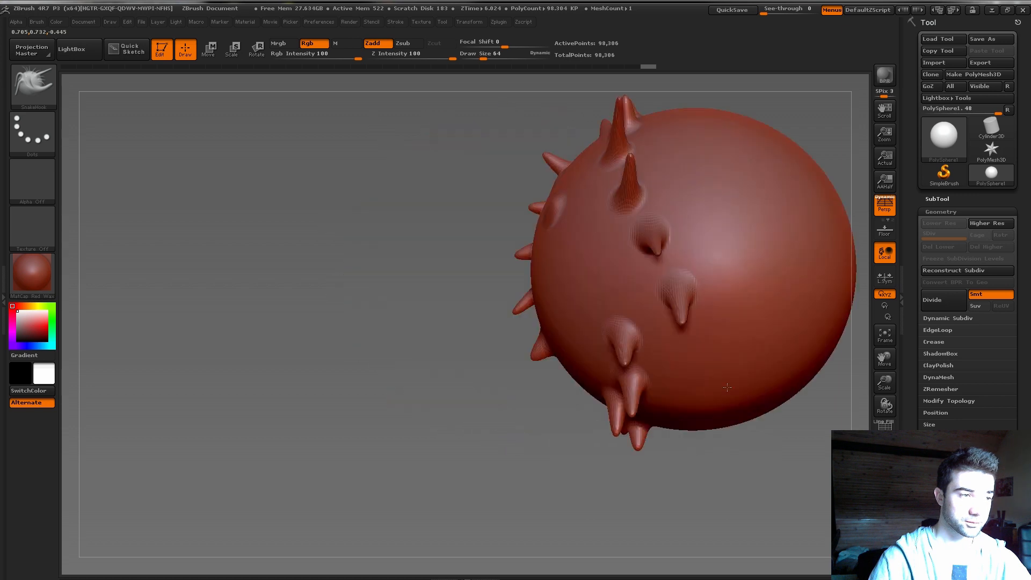
drag(576, 246, 539, 237)
drag(571, 287, 523, 289)
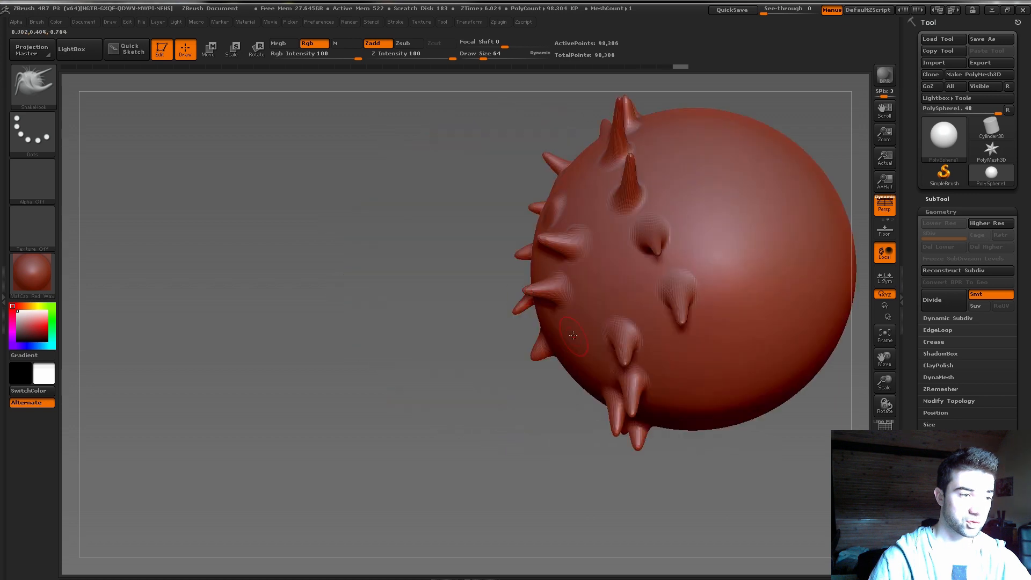
drag(573, 336, 530, 350)
drag(586, 381, 555, 397)
drag(619, 279, 578, 277)
mouse_move(587, 195)
mouse_down()
mouse_move(562, 168)
mouse_move(574, 139)
mouse_up()
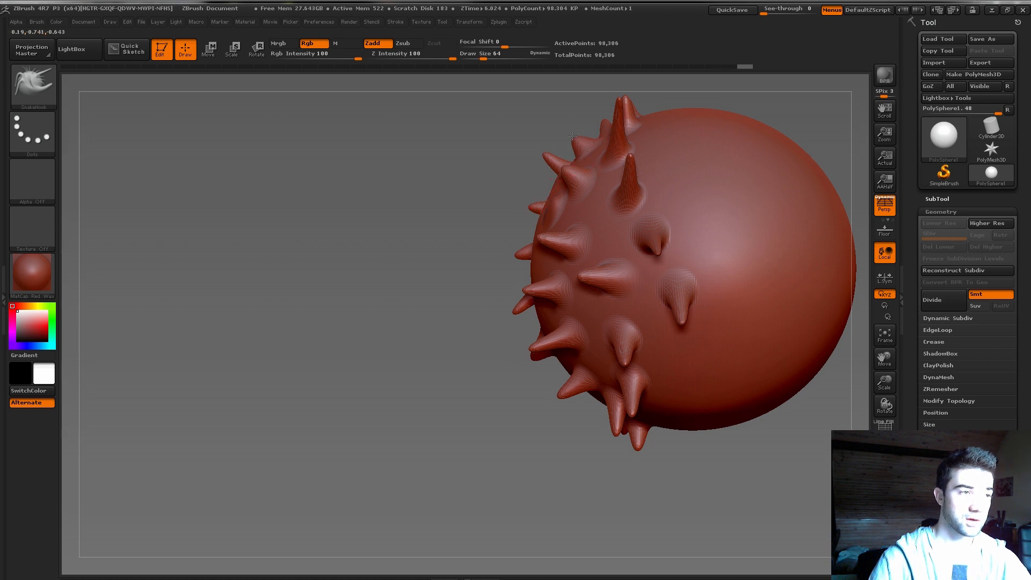
click(47, 87)
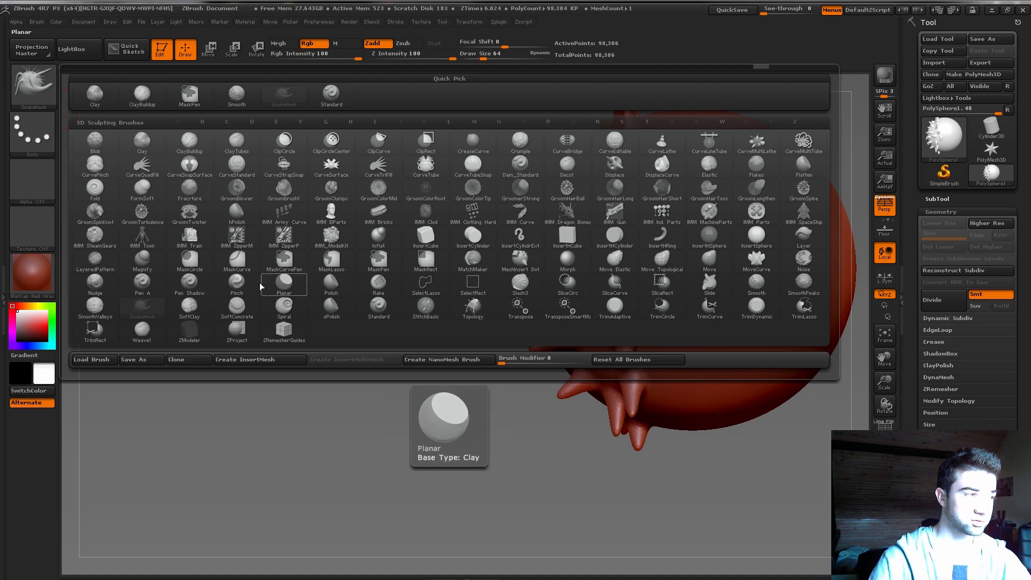
click(373, 343)
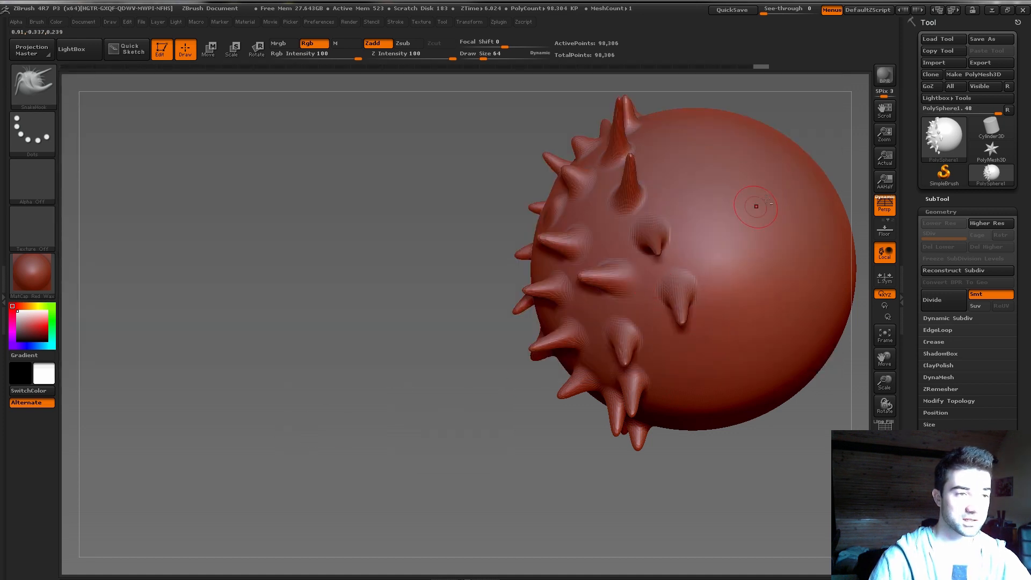
alt+drag(403, 315, 671, 234)
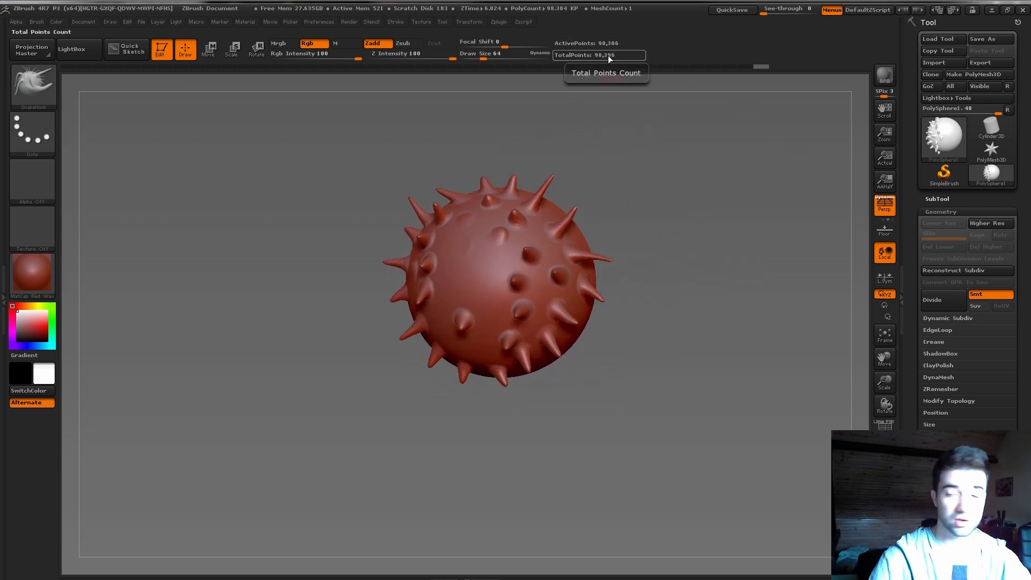
Send the spiked sphere to Cinema 4D with GoZ, allow the program to run, and select the PolySphere1 object.
click(928, 86)
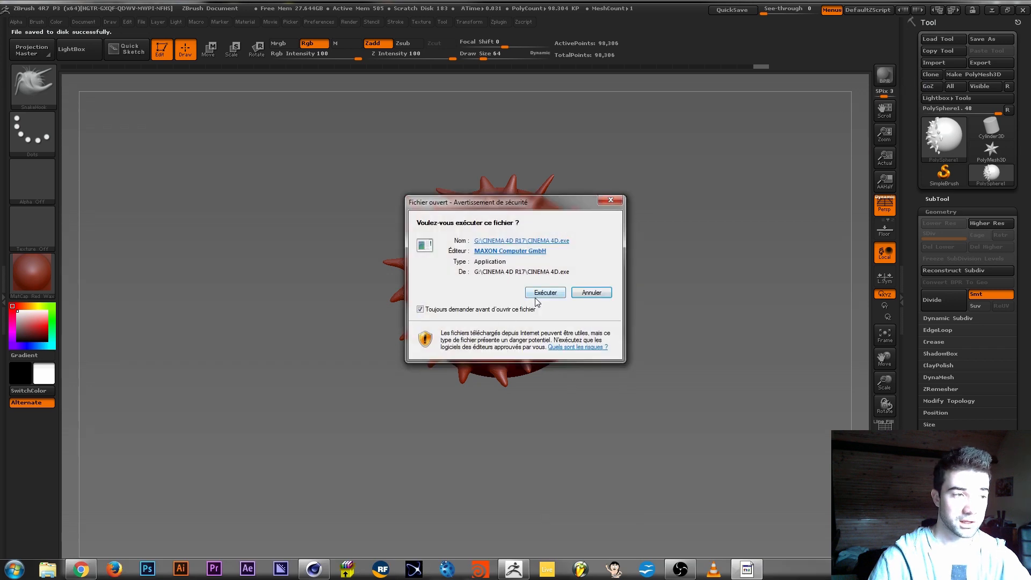
click(541, 293)
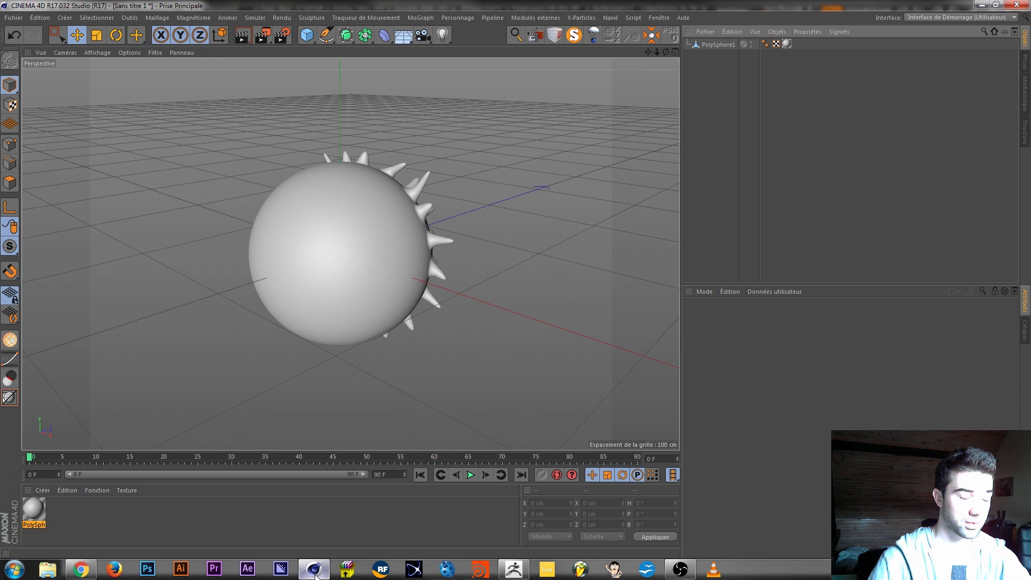
click(635, 18)
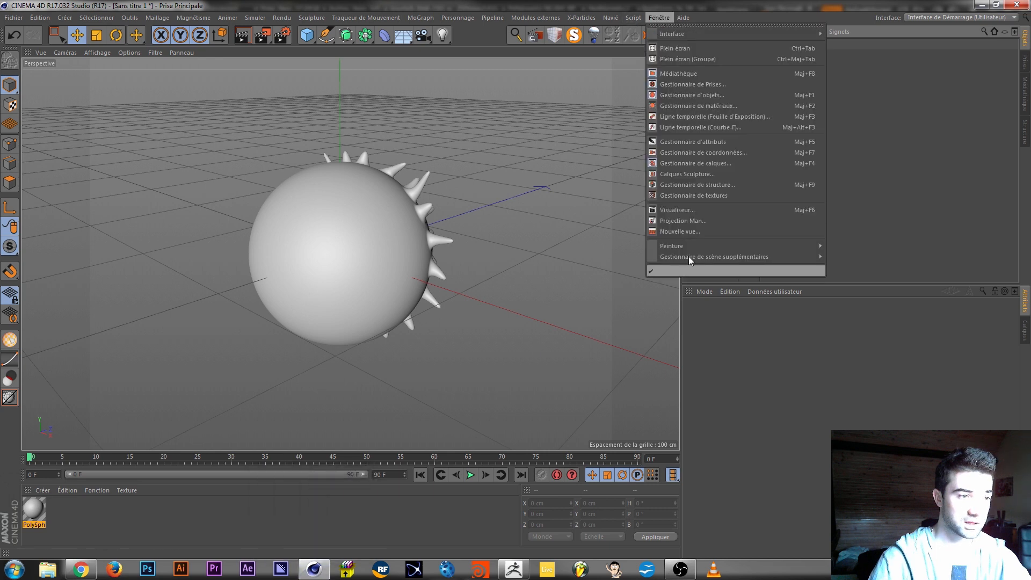
click(671, 272)
click(718, 44)
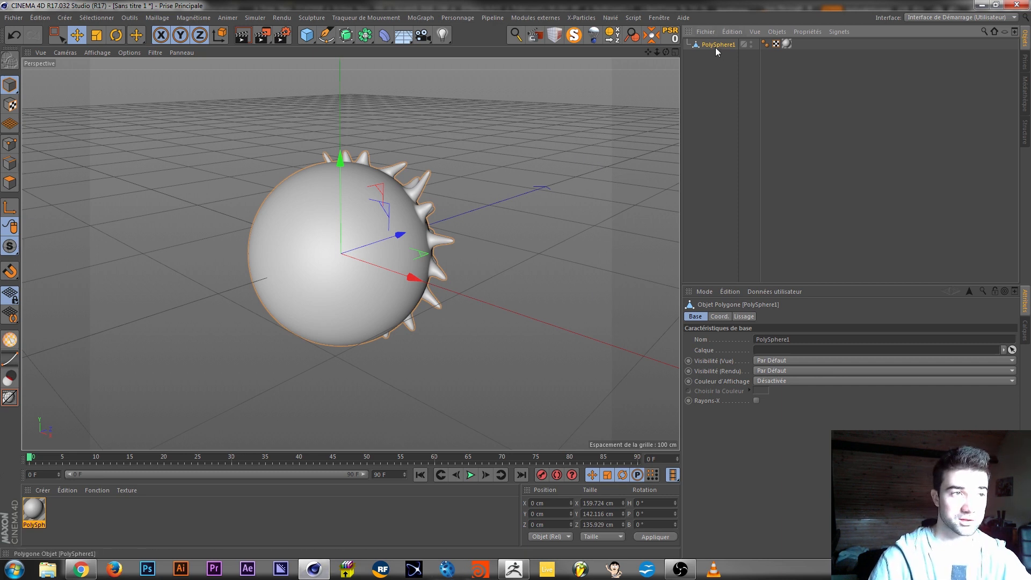
Save the spiked sphere project as Test morphing zbrah.c4d in the C4D folder, replacing the existing file.
click(14, 19)
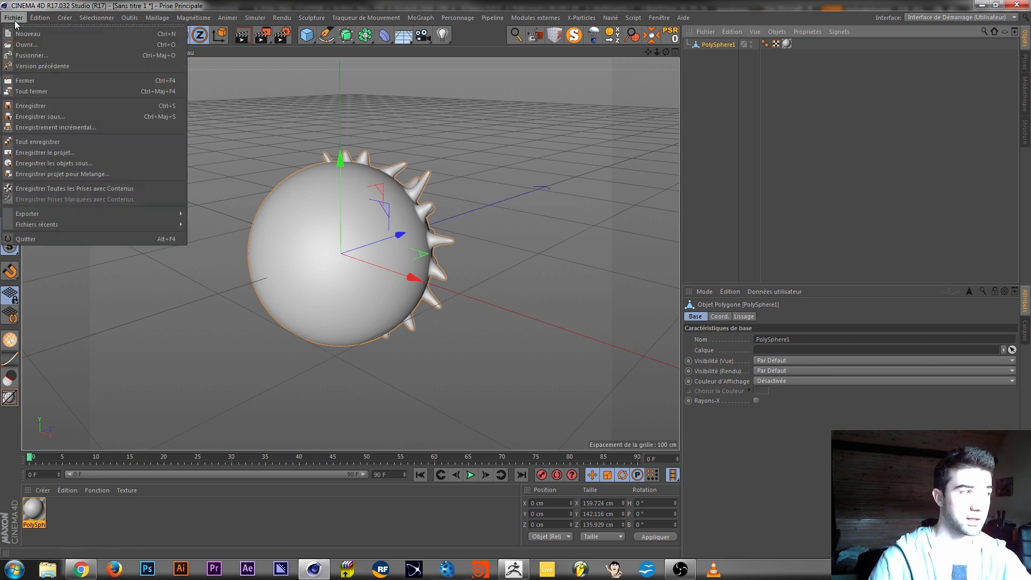
click(30, 117)
drag(506, 101, 505, 117)
click(134, 153)
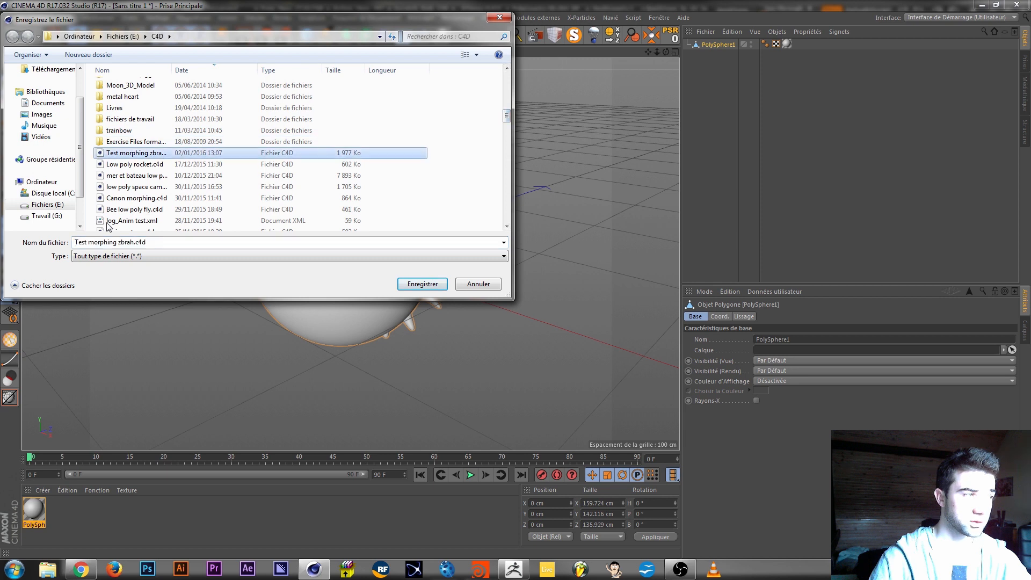
click(423, 284)
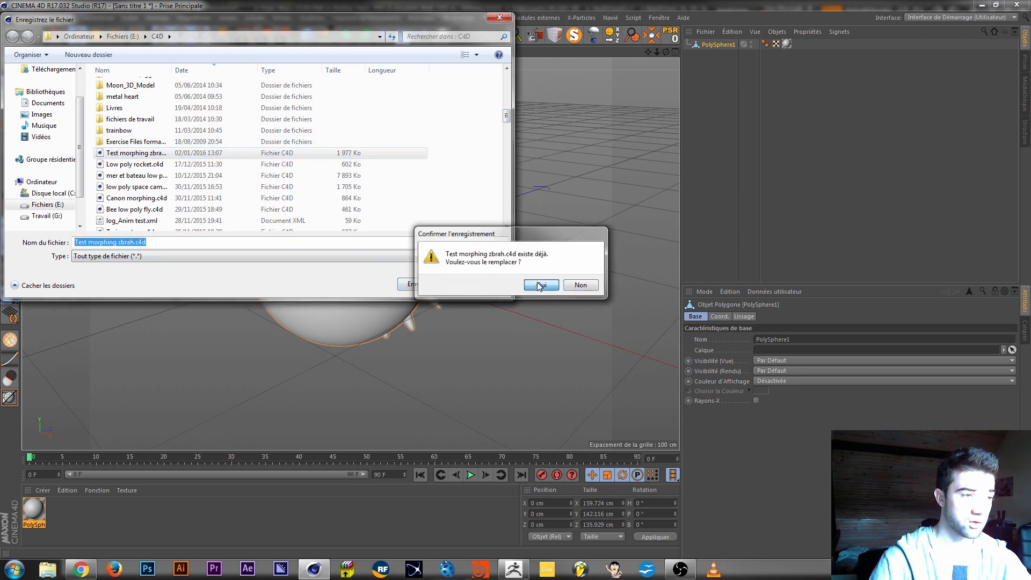
click(541, 285)
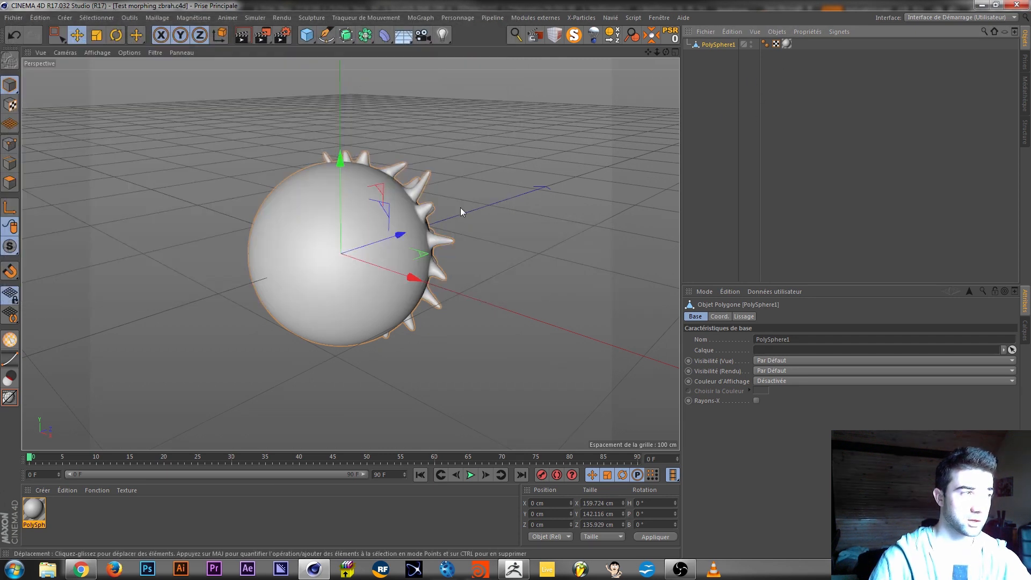
Switch back to ZBrush and rewind the undo history to the smooth sphere without spikes.
click(514, 569)
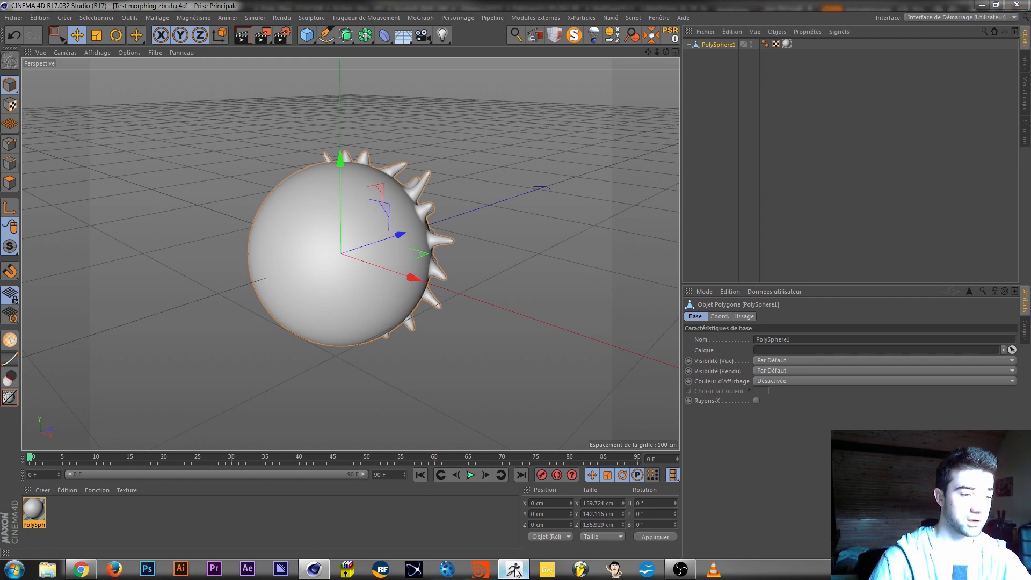
mouse_move(759, 69)
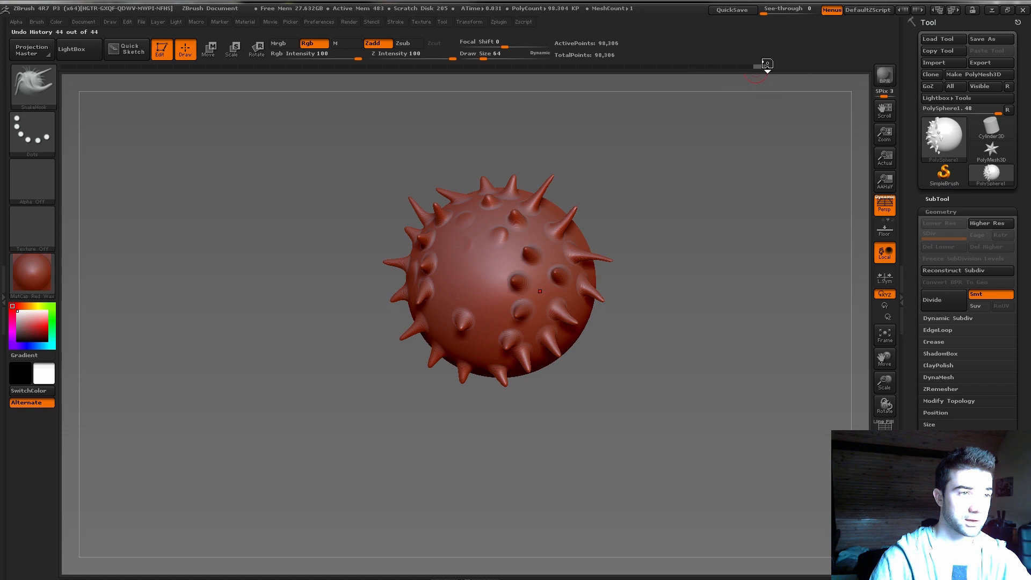
drag(762, 66, 179, 89)
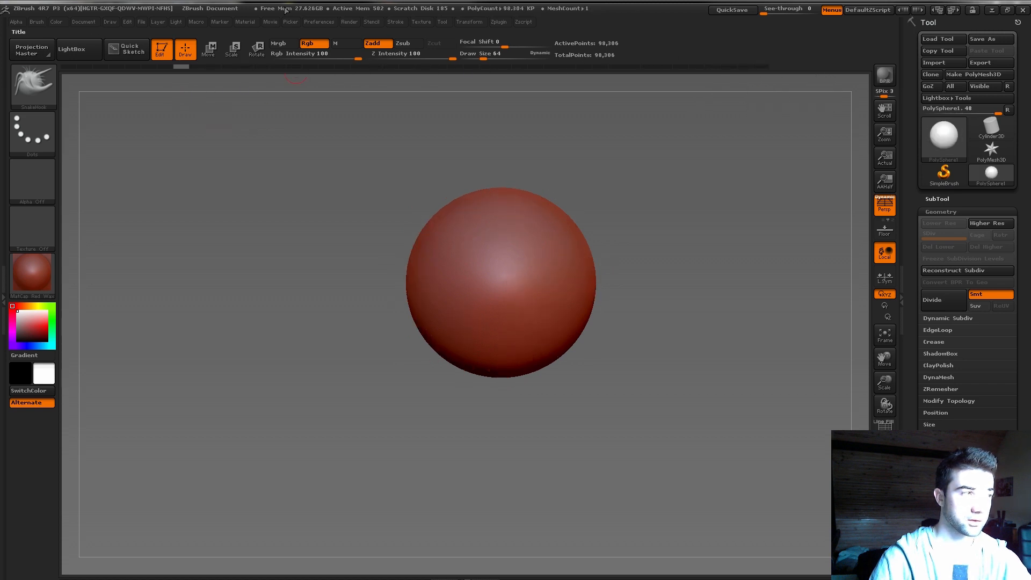
Send the smooth sphere to Cinema 4D with GoZ, allow the program to run, and select the PolySphere1 object.
click(931, 86)
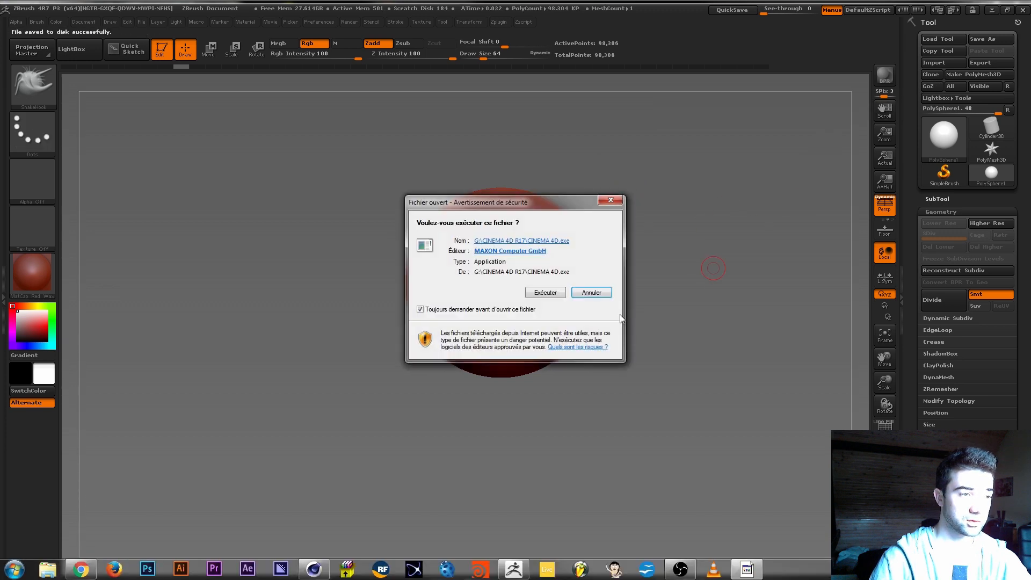
click(539, 292)
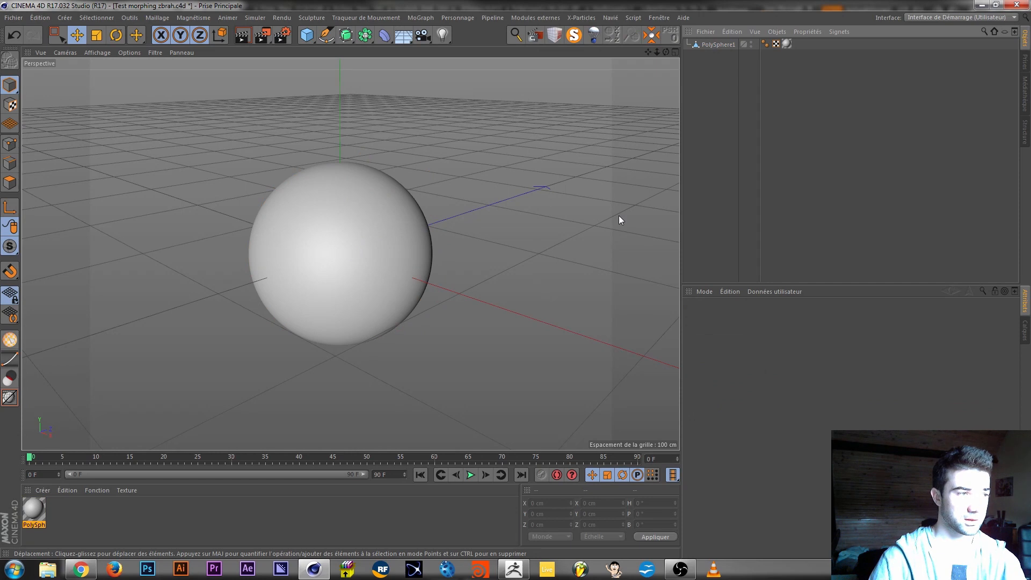
click(711, 47)
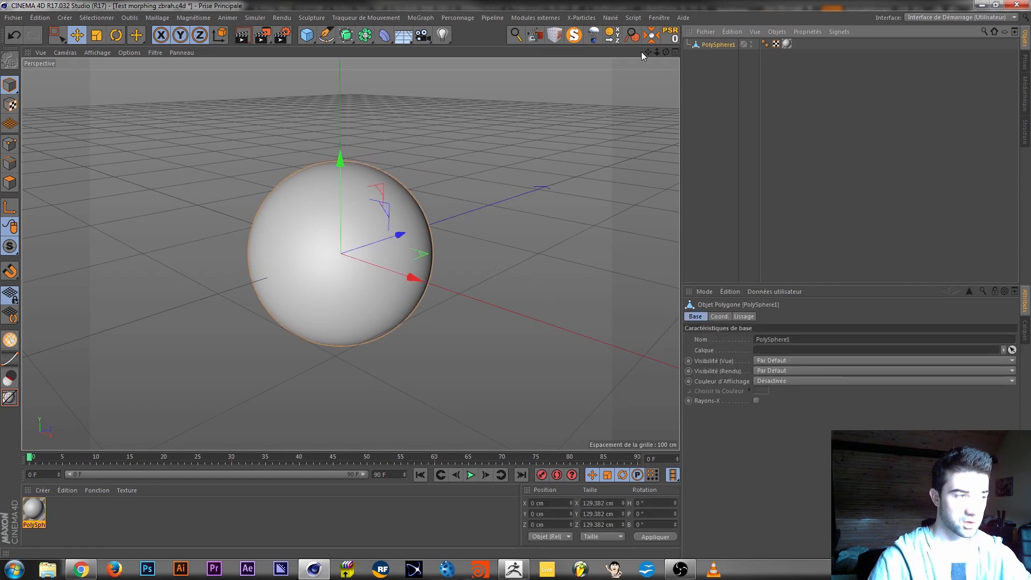
click(14, 18)
click(32, 43)
drag(506, 80, 508, 130)
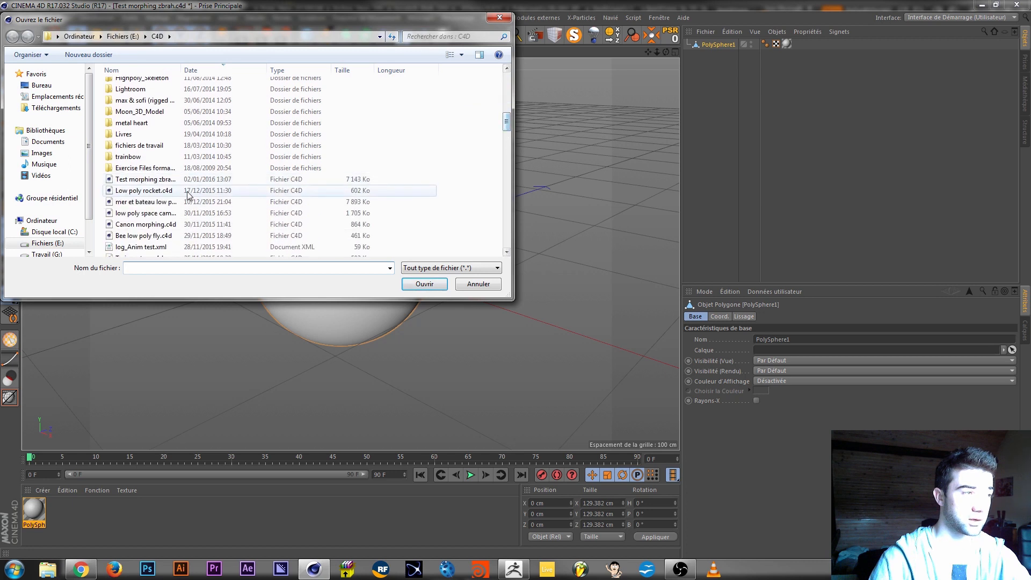
double_click(160, 182)
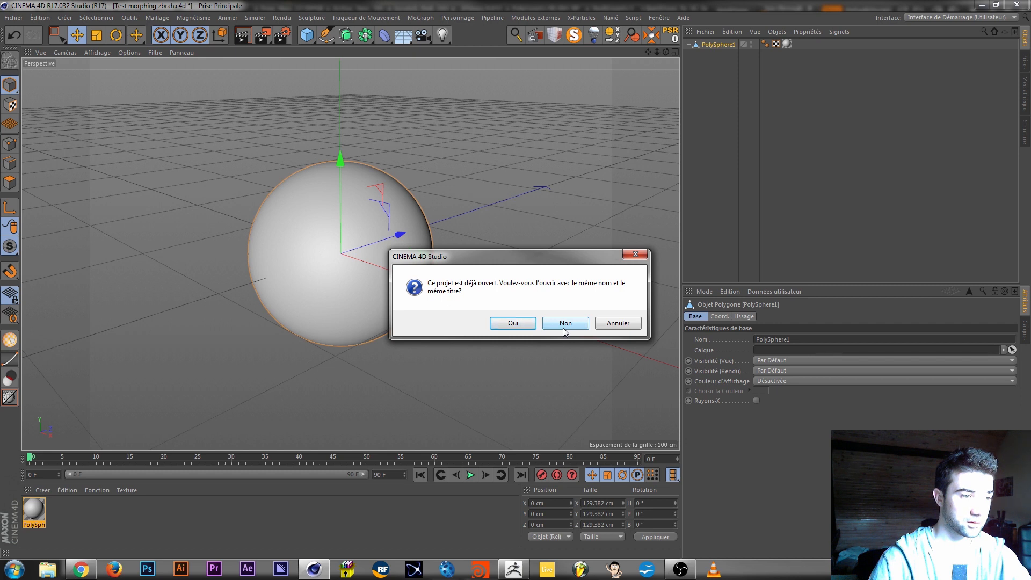
click(635, 252)
click(659, 18)
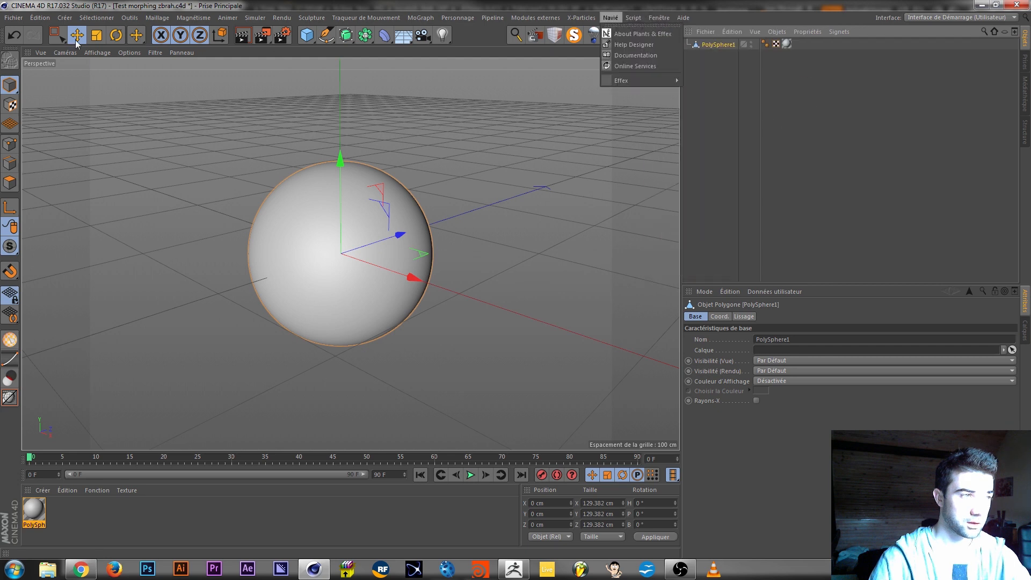
Open the saved Test morphing zbrah.c4d project with the spiked sphere and paste the smooth sphere into it.
mouse_move(13, 17)
click(39, 45)
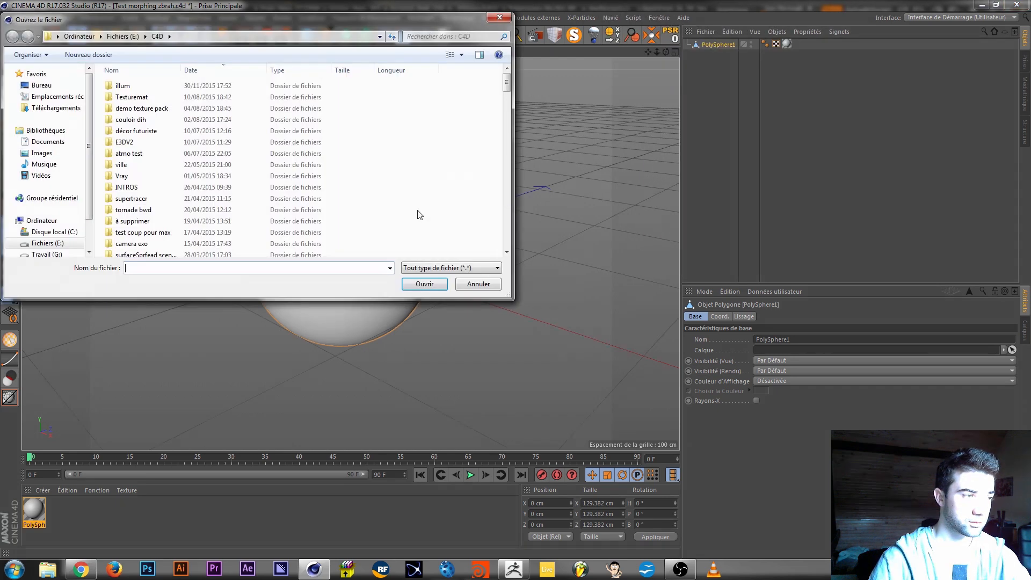
drag(506, 80, 506, 132)
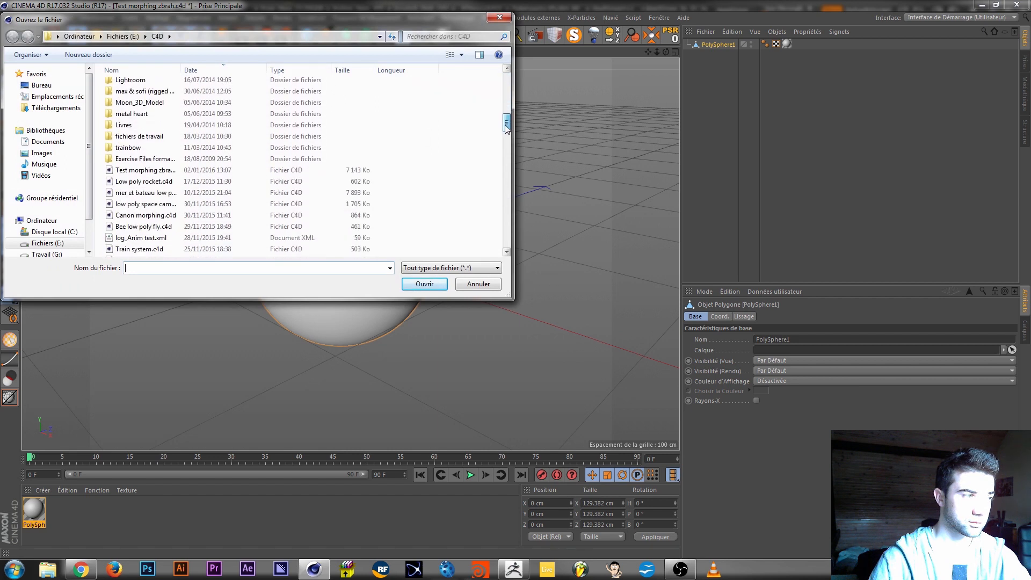
double_click(161, 171)
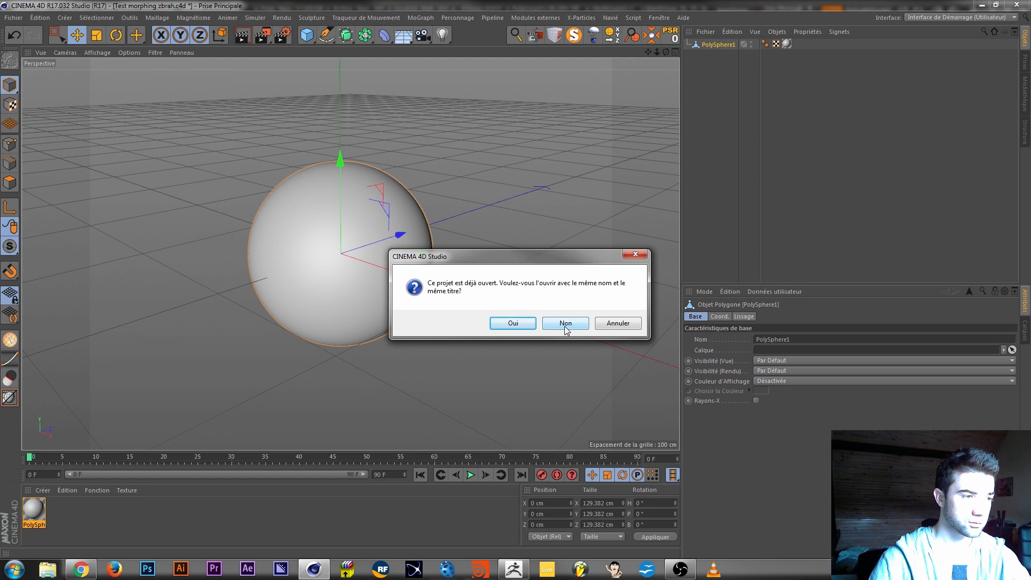
click(543, 325)
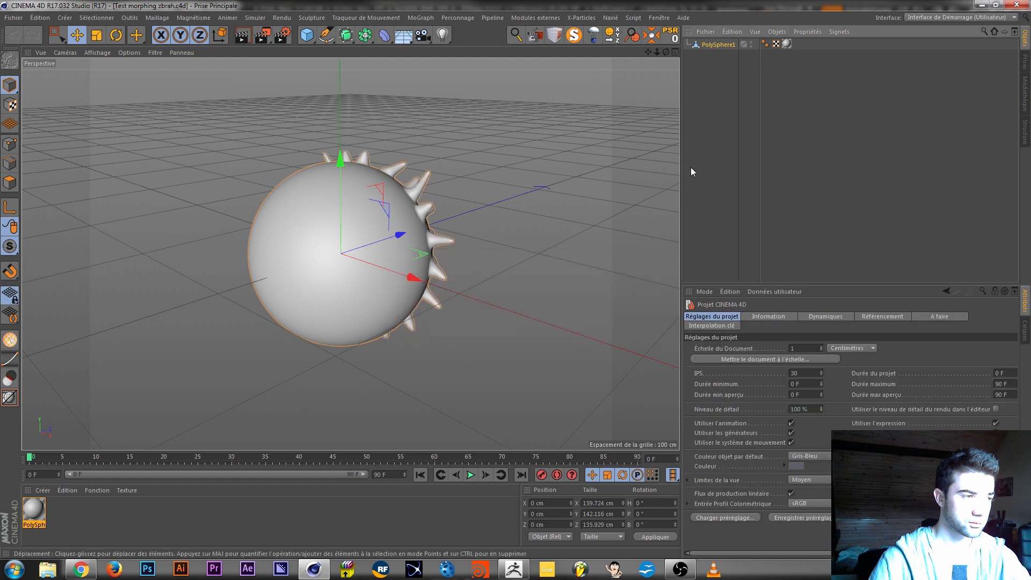
key(ctrl+v)
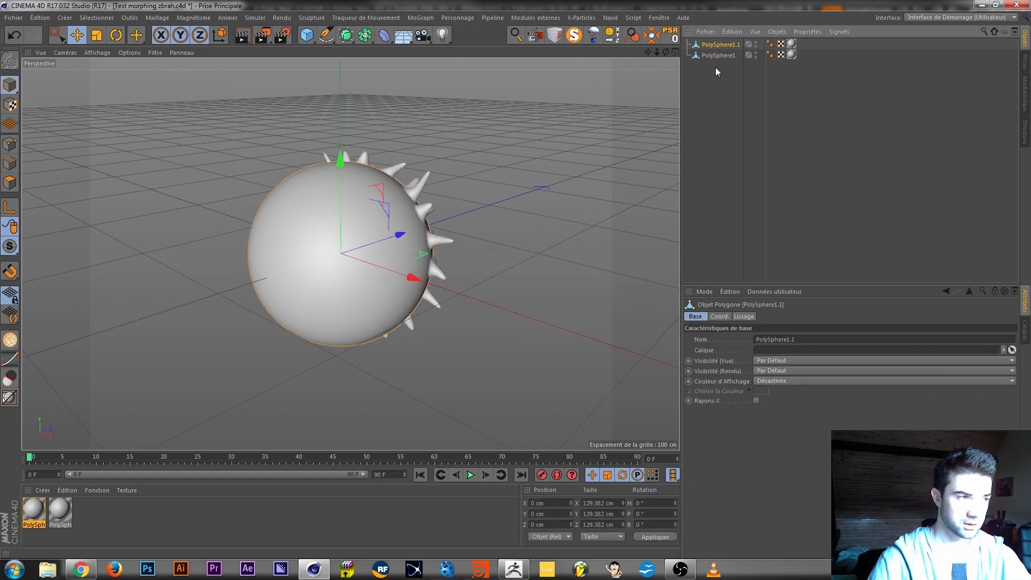
click(728, 54)
ctrl+click(755, 56)
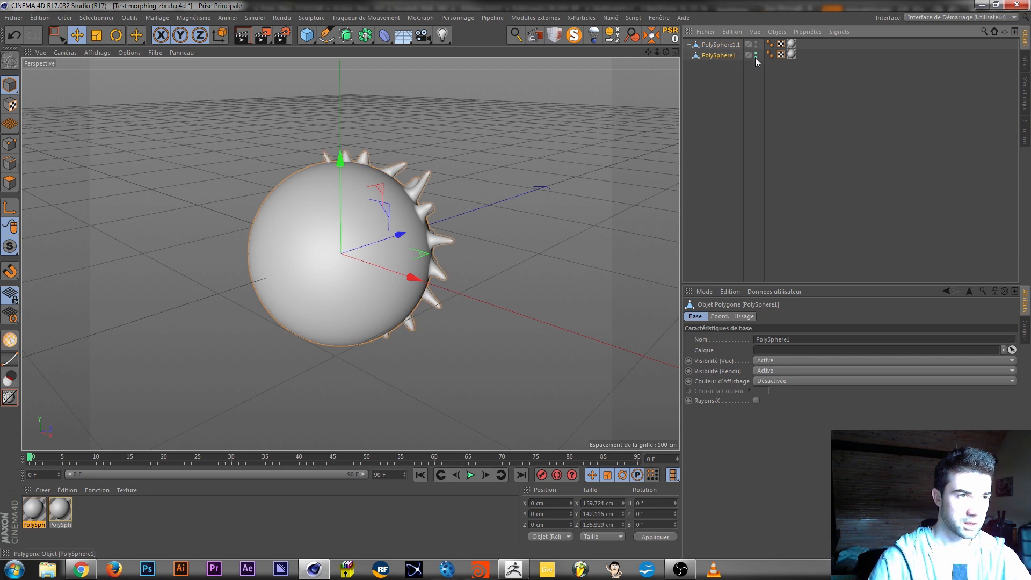
ctrl+click(755, 56)
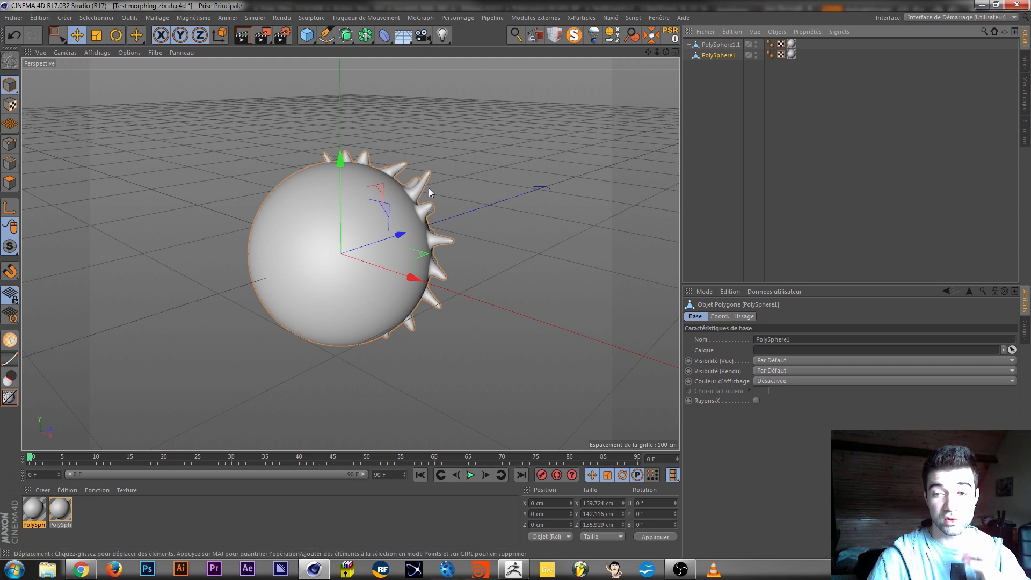
Switch to ZBrush and quit the program, answering its exit prompt to return to Cinema 4D.
click(513, 569)
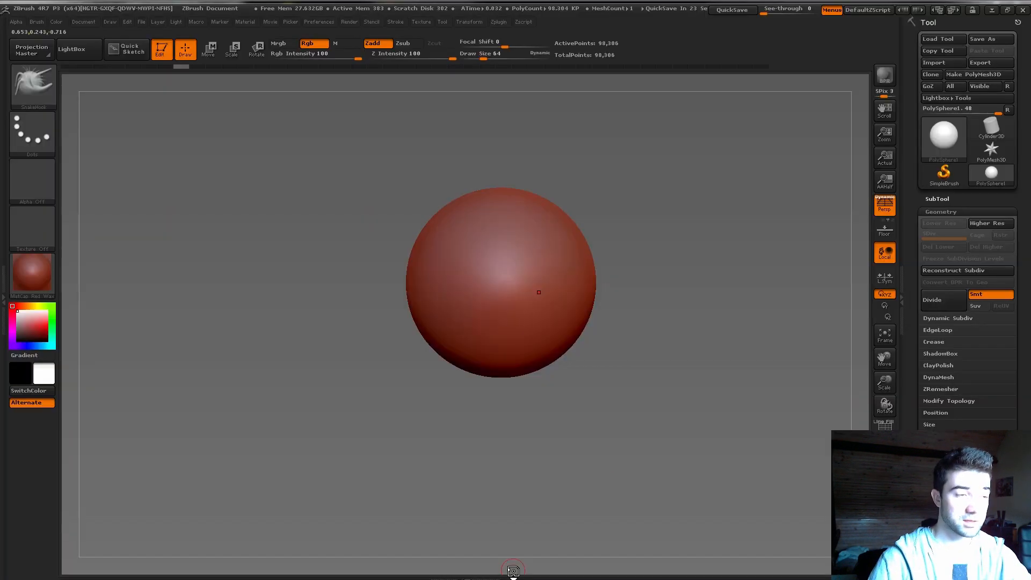
click(1022, 10)
click(527, 321)
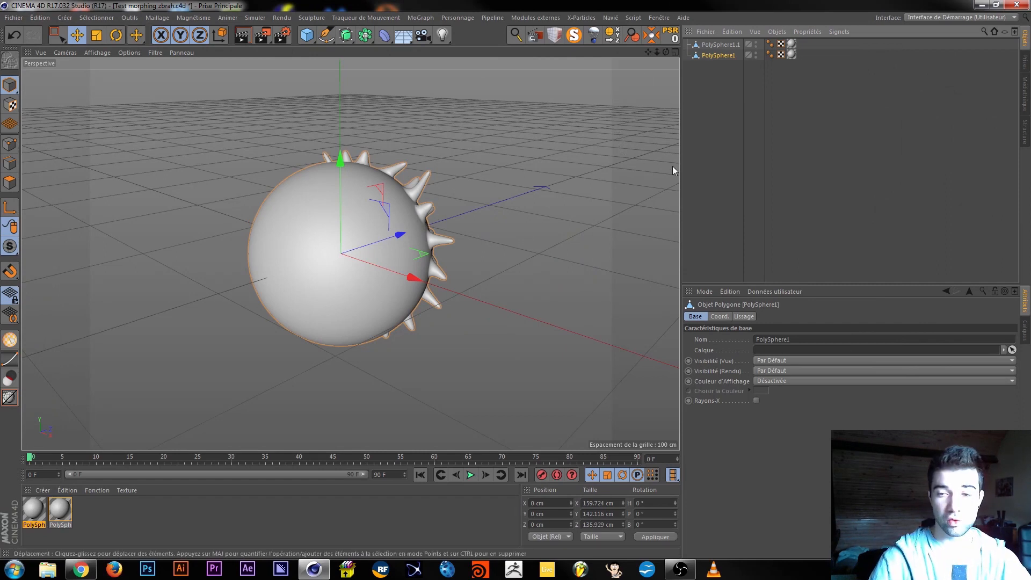
Select the smooth PolySphere1.1 and hide the spiked PolySphere1 in the viewport and in renders.
click(730, 45)
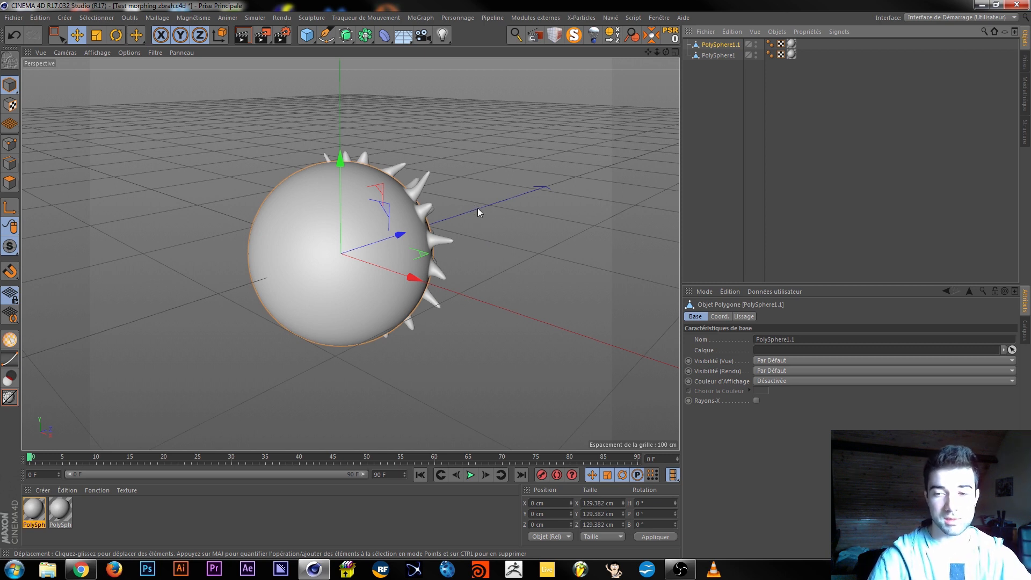
drag(497, 273, 485, 270)
key(ctrl+z)
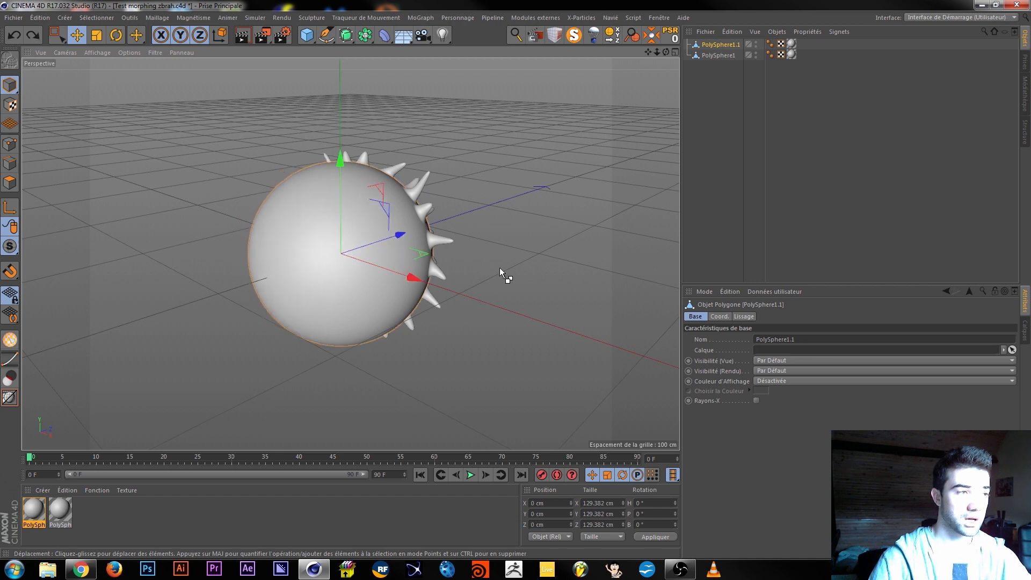
alt+click(756, 47)
alt+click(757, 45)
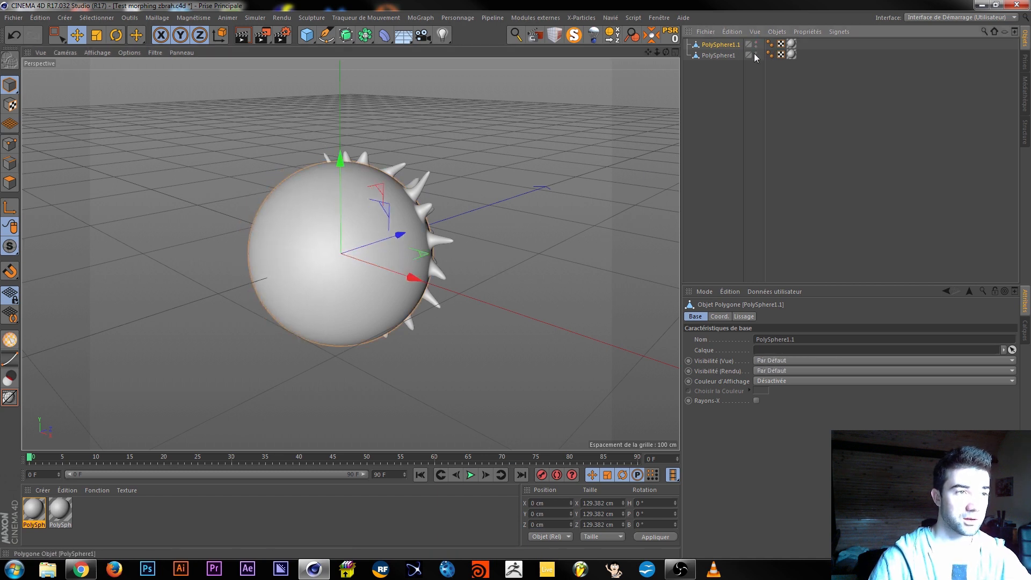
ctrl+click(755, 56)
drag(492, 246, 479, 243)
key(ctrl+z)
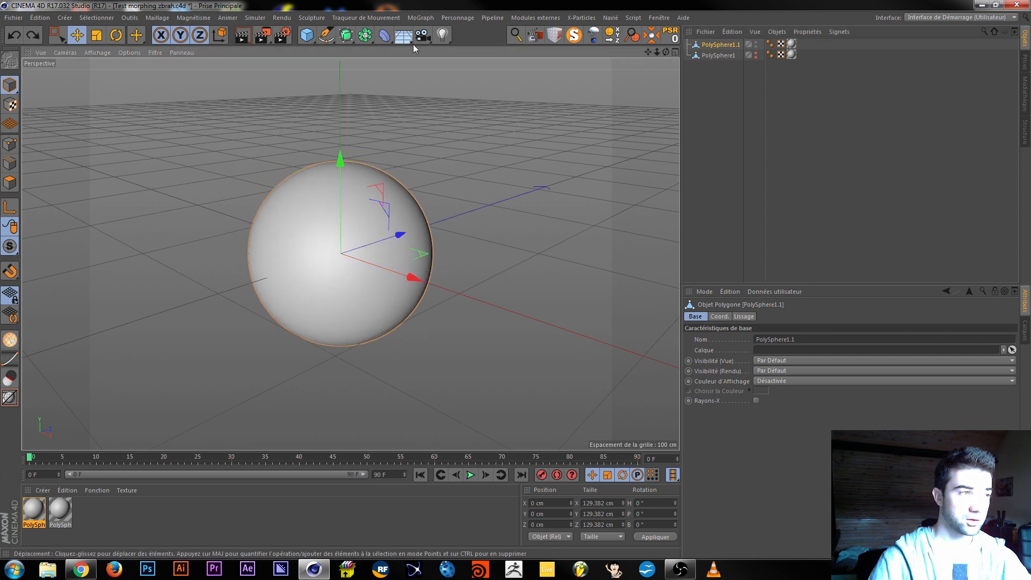
Add a Morphing de pose tag to PolySphere1.1 and enable Points as its blend type.
alt+drag(403, 269, 214, 250)
alt+middle_drag(437, 278, 306, 263)
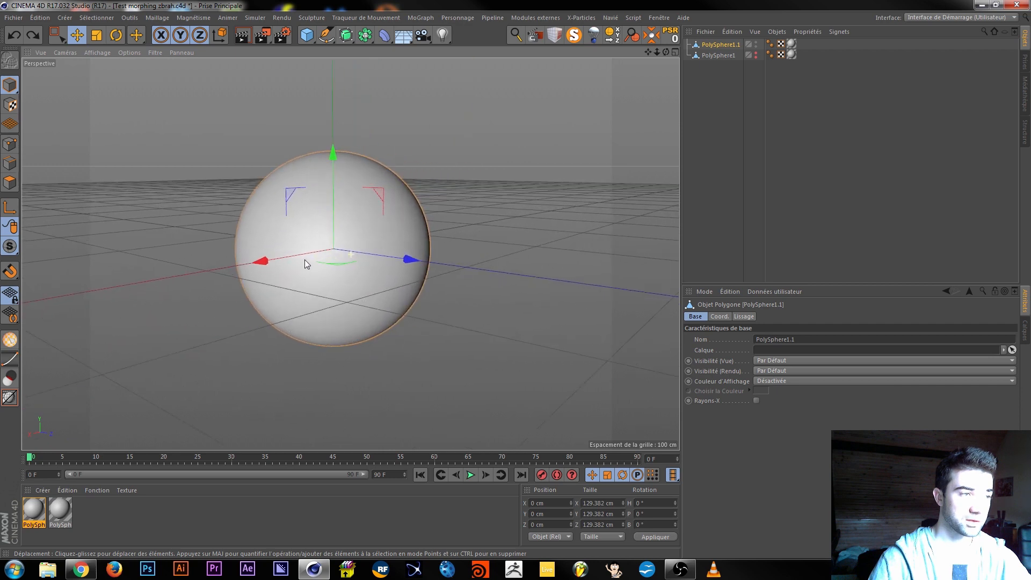
right_click(710, 46)
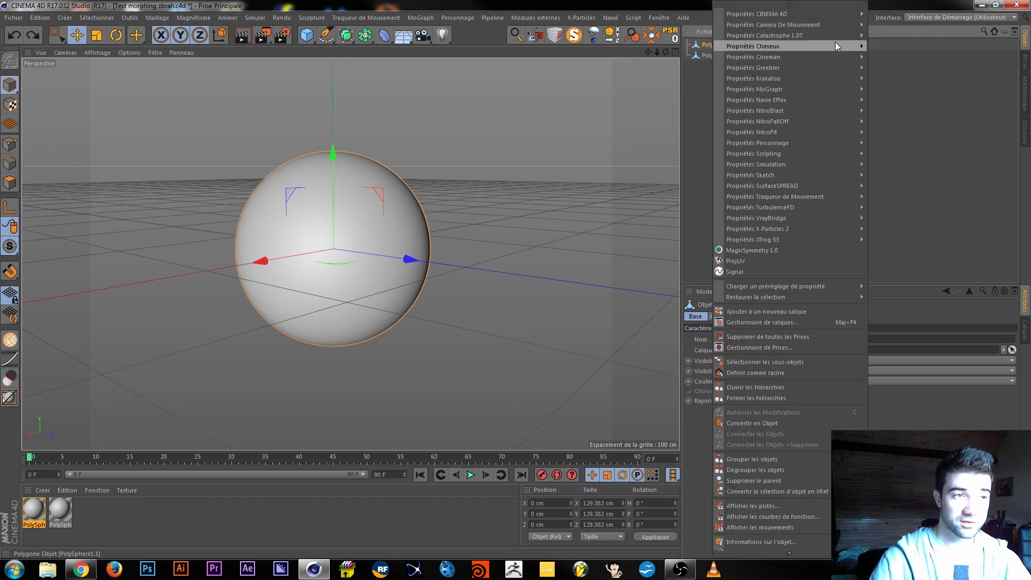
mouse_move(815, 238)
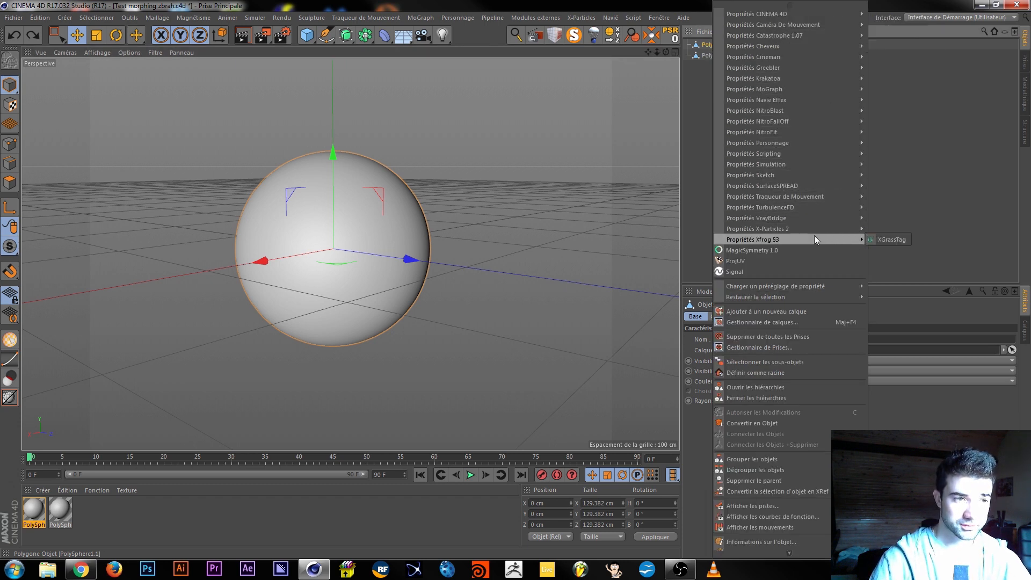
mouse_move(822, 143)
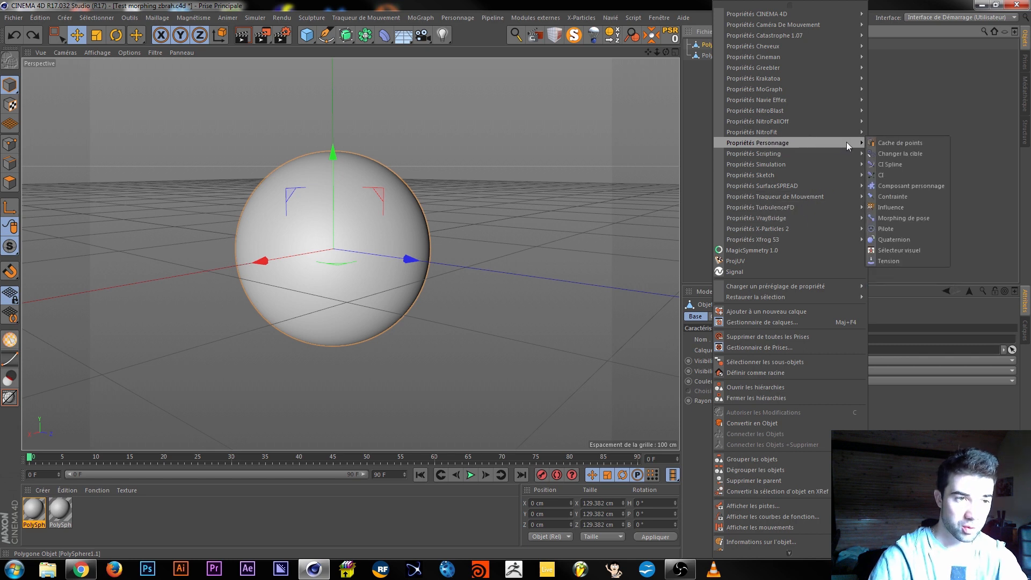
click(918, 218)
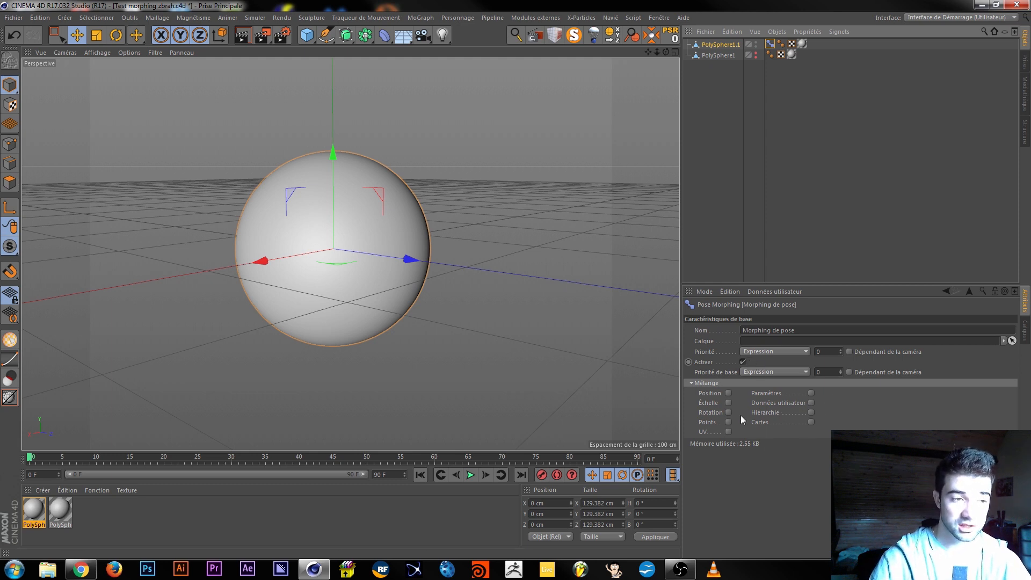
click(728, 422)
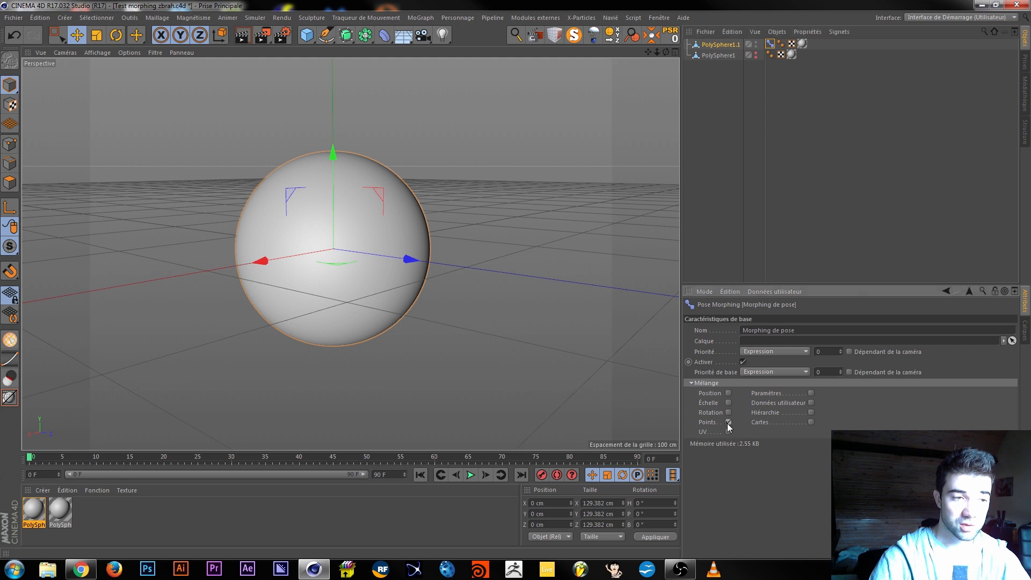
Delete Pose.0 from the tag's pose list and add the spiked PolySphere1 as a relative morph target.
click(753, 375)
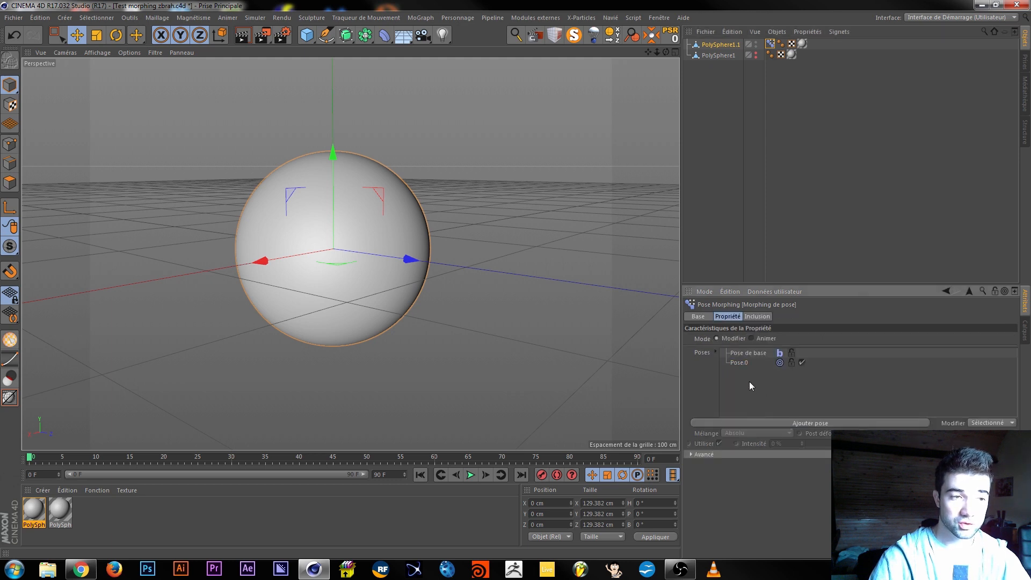
click(742, 369)
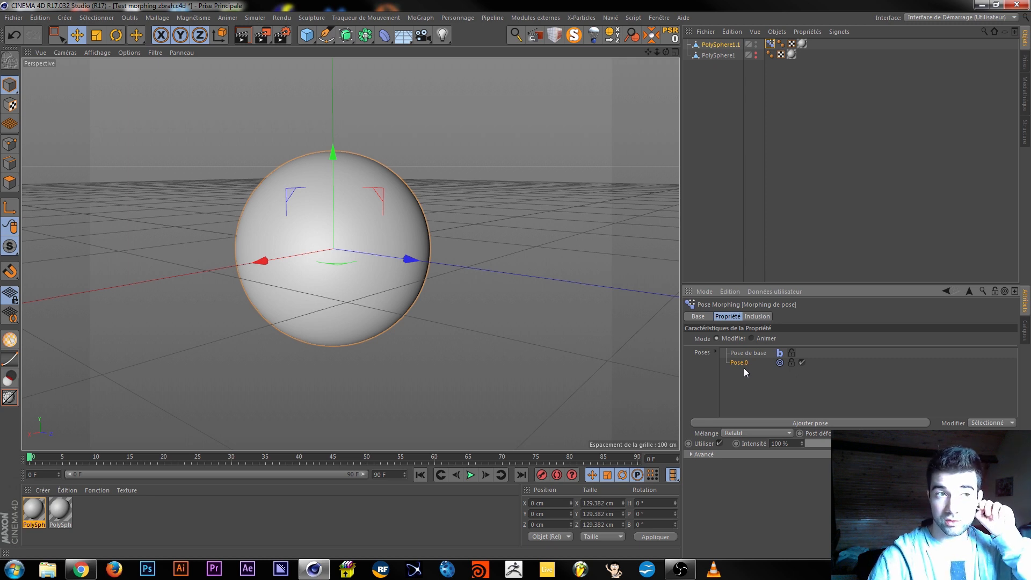
click(746, 353)
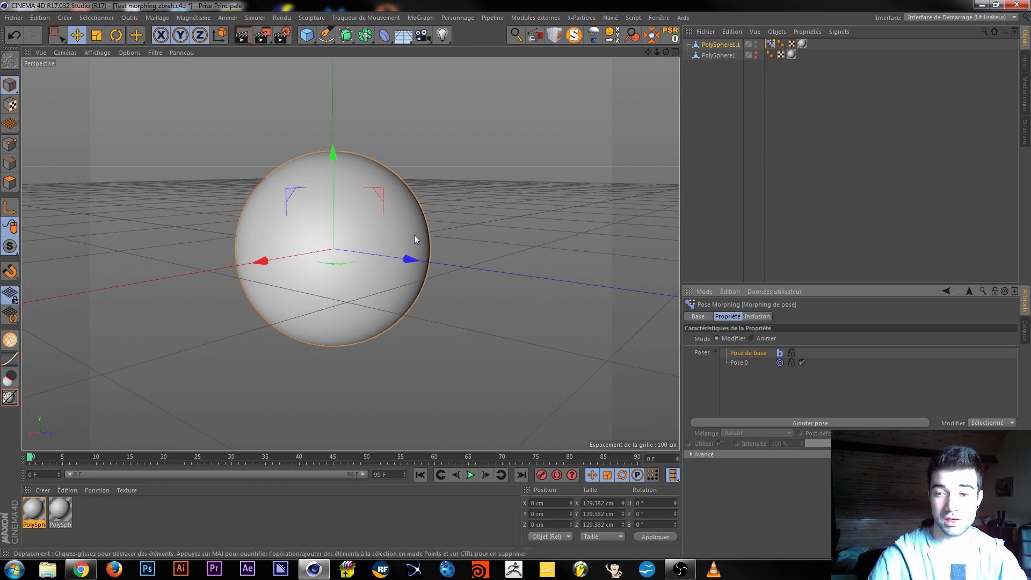
click(745, 363)
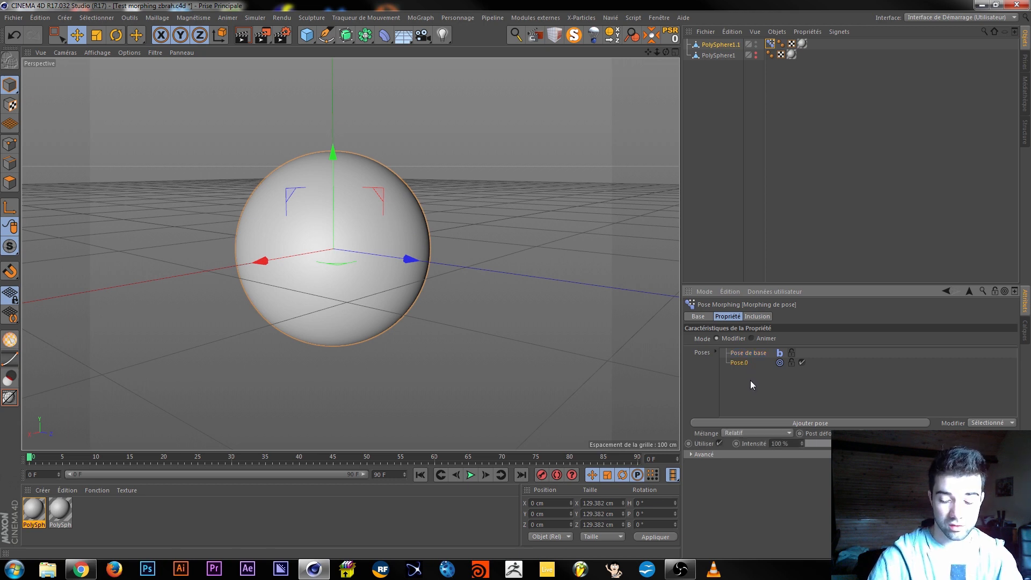
key(Delete)
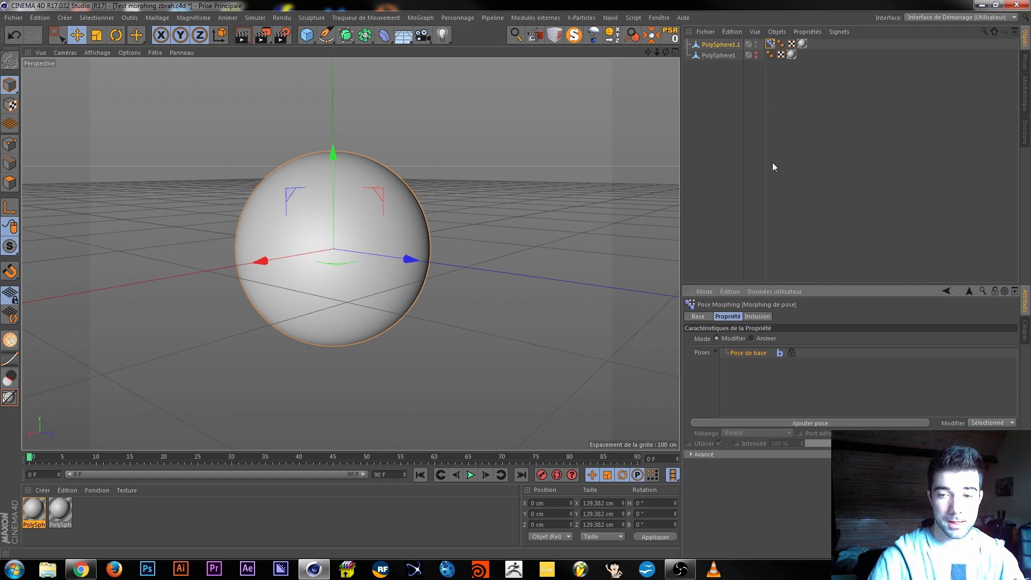
drag(718, 55, 759, 359)
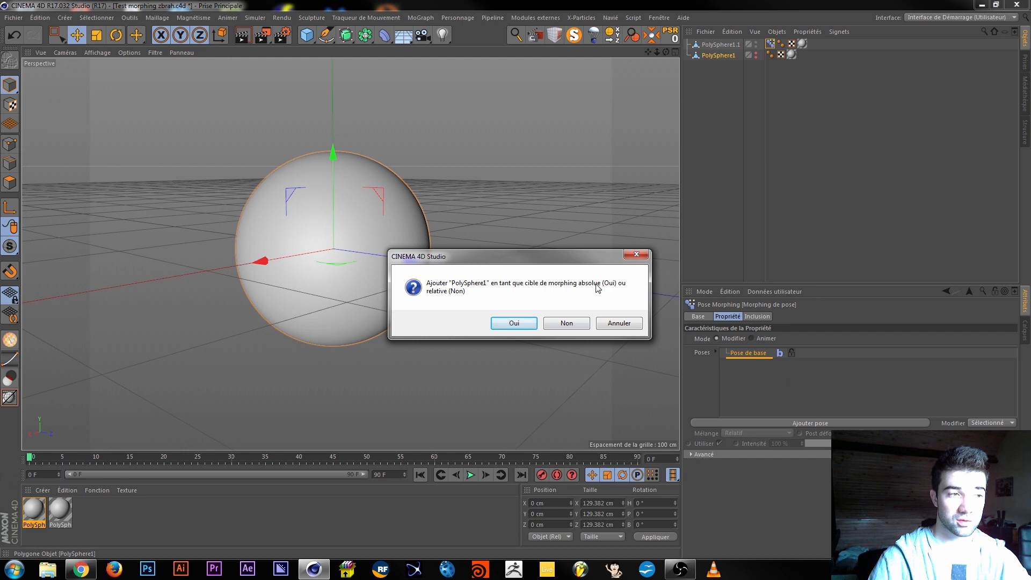
click(574, 323)
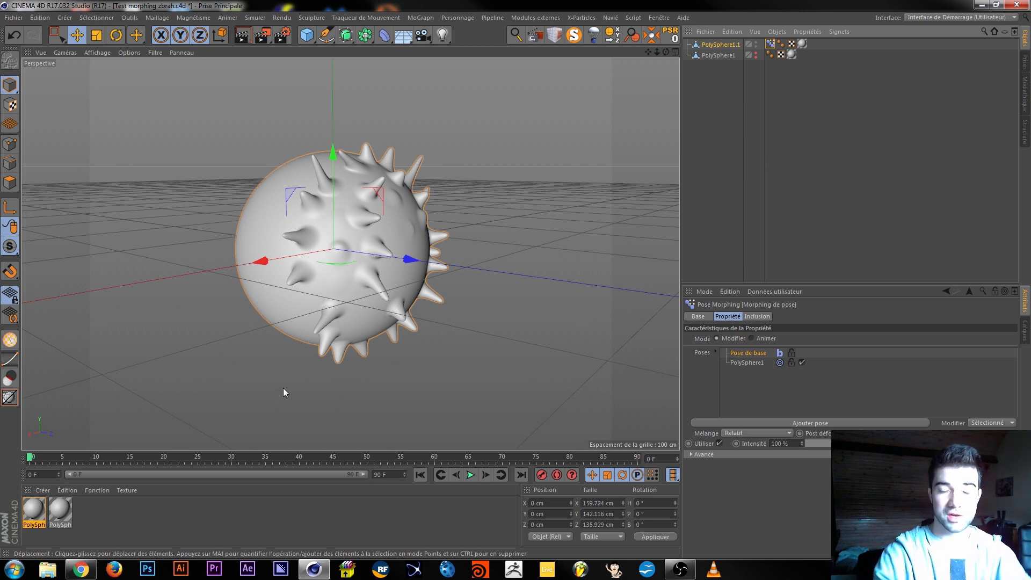
Set the Pose Morphing tag to Animer mode and test the morph by varying Intensité, ending at 100 %.
click(751, 339)
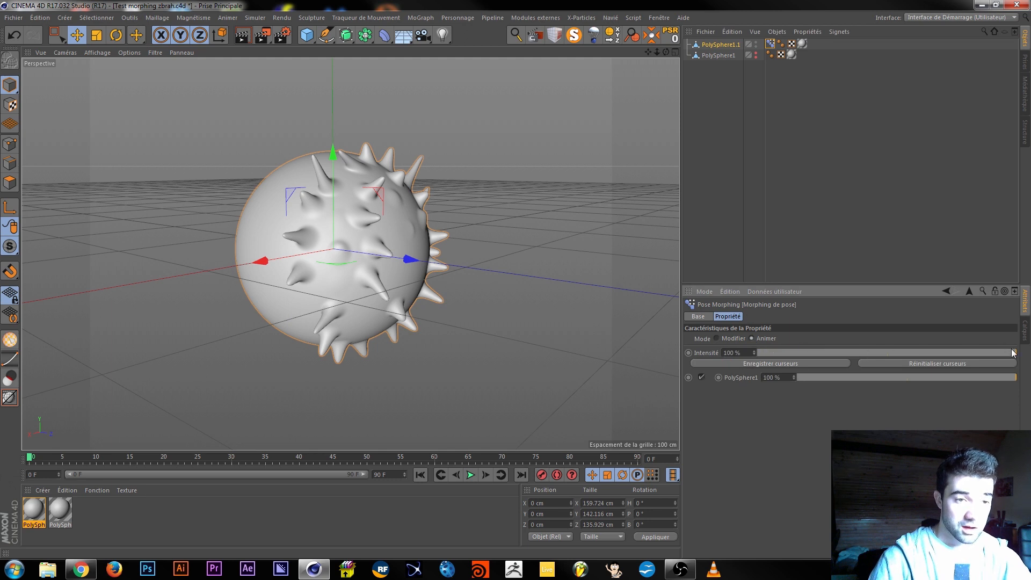
mouse_move(1014, 352)
mouse_down()
mouse_move(739, 354)
mouse_move(1010, 353)
mouse_move(1001, 353)
mouse_up()
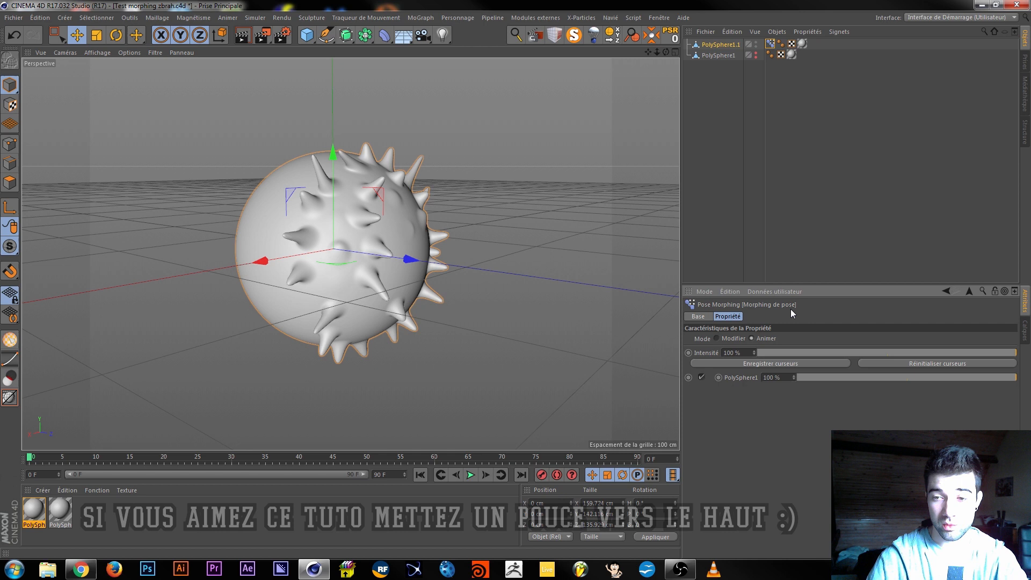
drag(827, 352, 1018, 352)
alt+drag(398, 221, 353, 236)
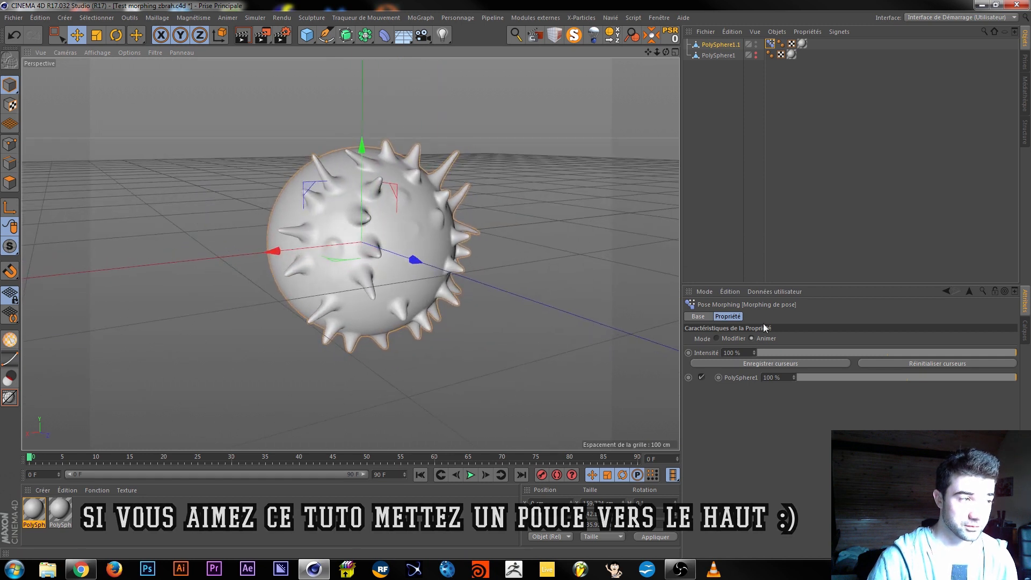
drag(959, 354, 1009, 352)
alt+drag(395, 202, 485, 73)
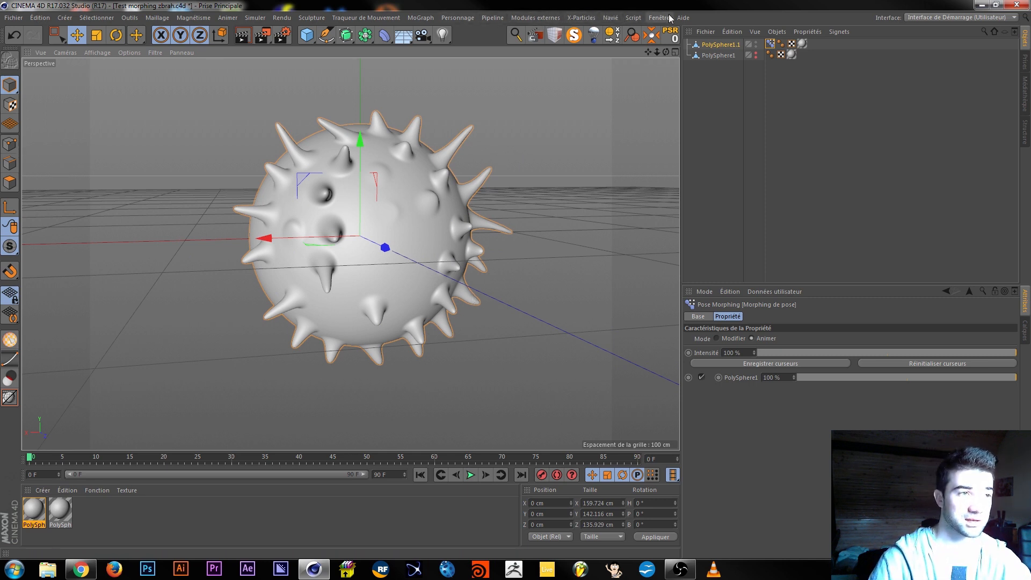
Launch the TopCoat plugin, add an HDR Studio Rig to the scene, and close the plugin window.
click(550, 20)
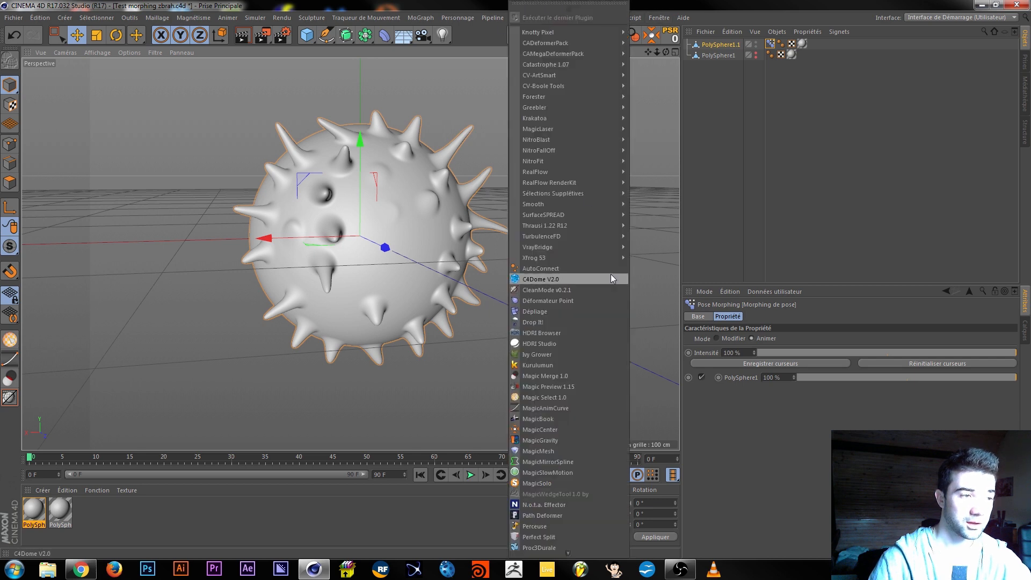
scroll(575, 537, down, 3)
click(555, 478)
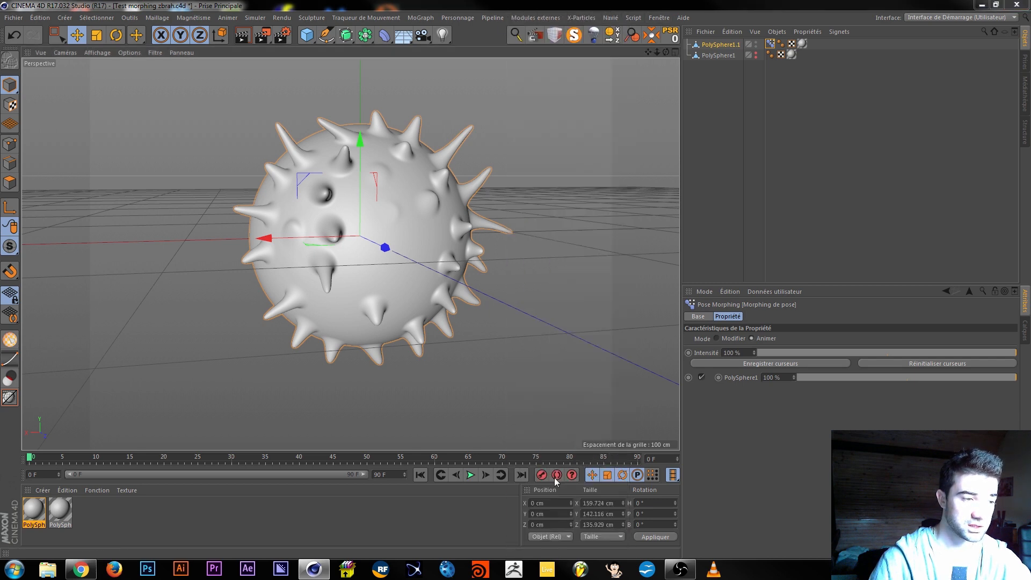
click(262, 171)
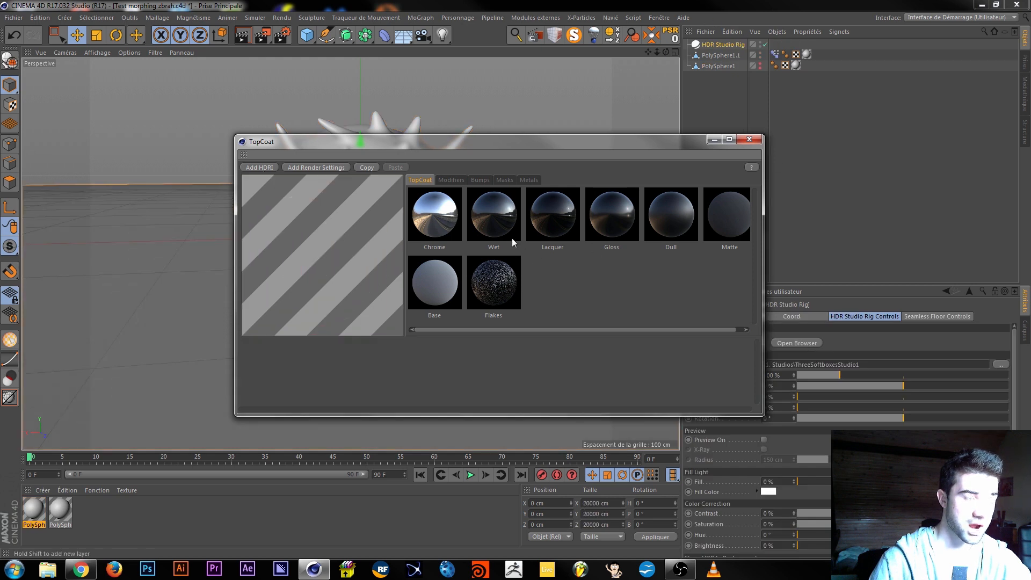
click(749, 139)
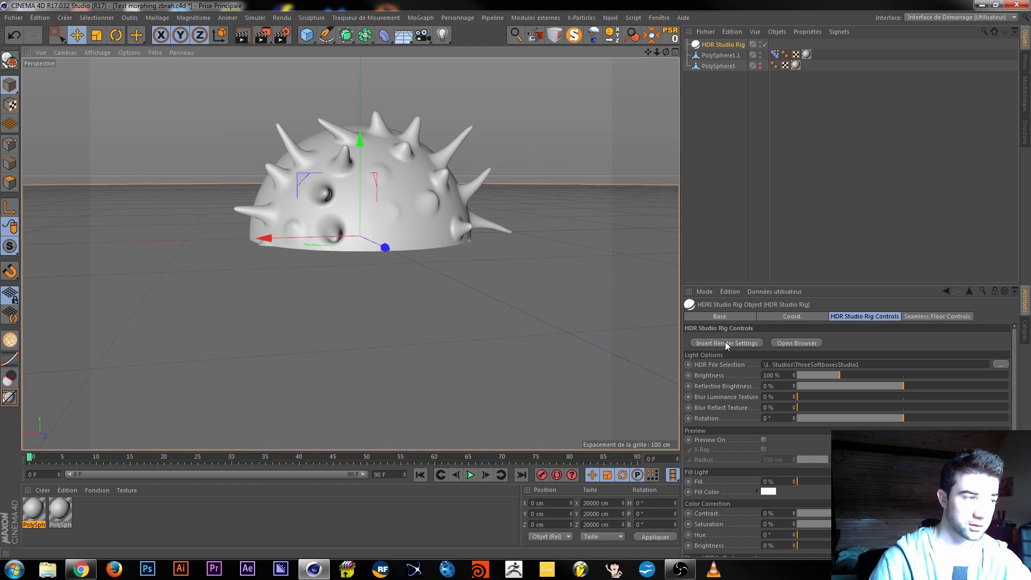
Raise PolySphere1.1 and PolySphere1 together above the studio floor to a Y position of about 84.5 cm.
click(721, 56)
ctrl+click(721, 65)
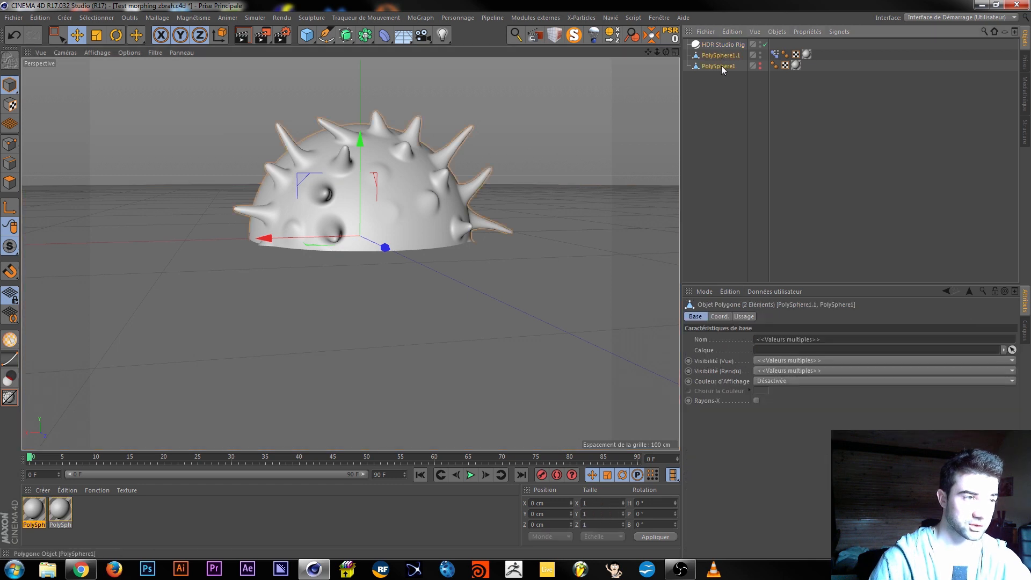
mouse_move(361, 142)
mouse_down()
mouse_move(361, 58)
mouse_move(361, 147)
mouse_up()
alt+middle_drag(494, 186, 490, 220)
scroll(388, 239, down, 1)
scroll(388, 240, down, 2)
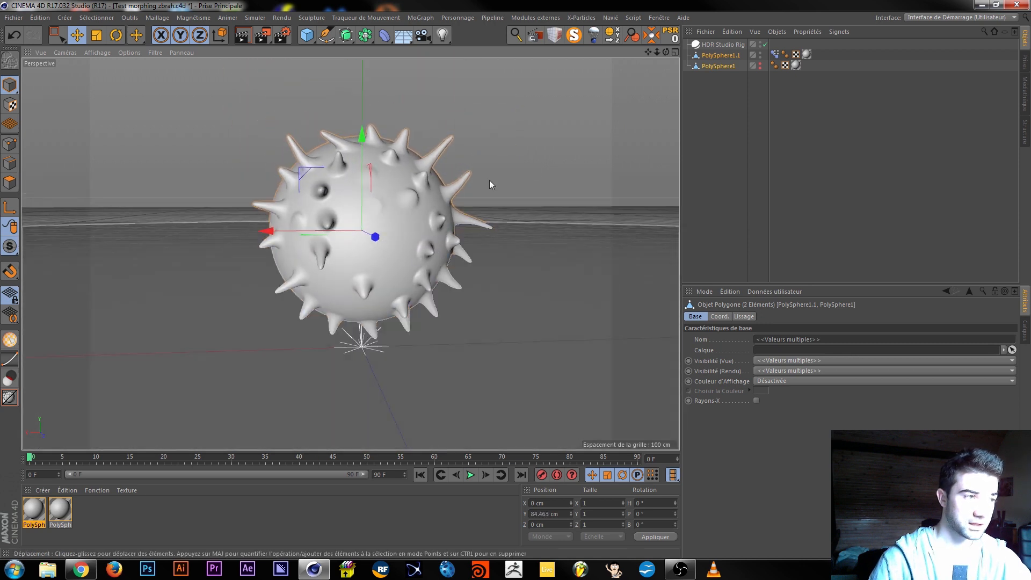
Load BackLight_4K_1.hdr from the HDR Backlight VC folder in C4D gear as the HDR Studio Rig's HDR file.
click(722, 45)
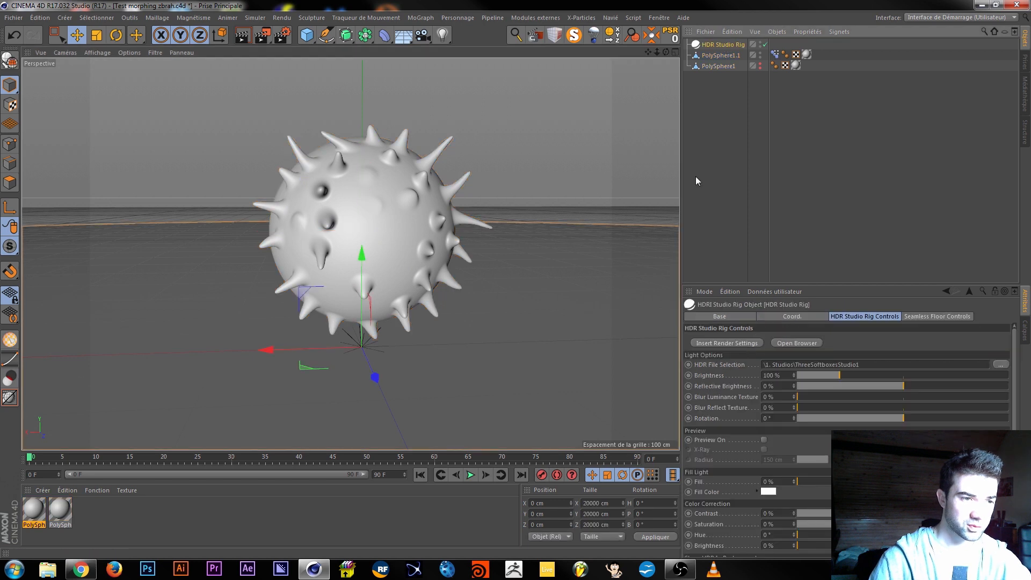
click(998, 365)
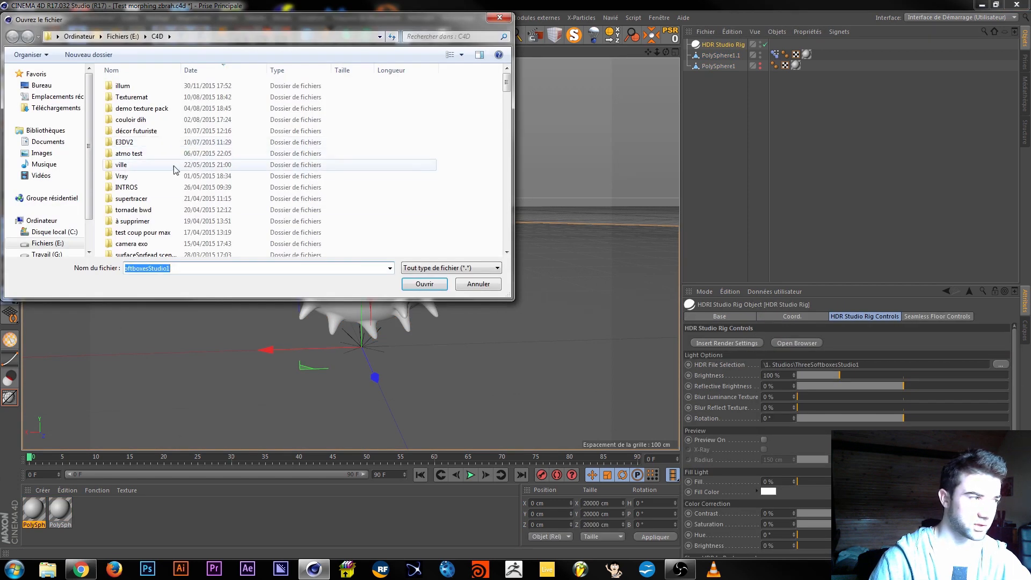
click(53, 244)
double_click(127, 177)
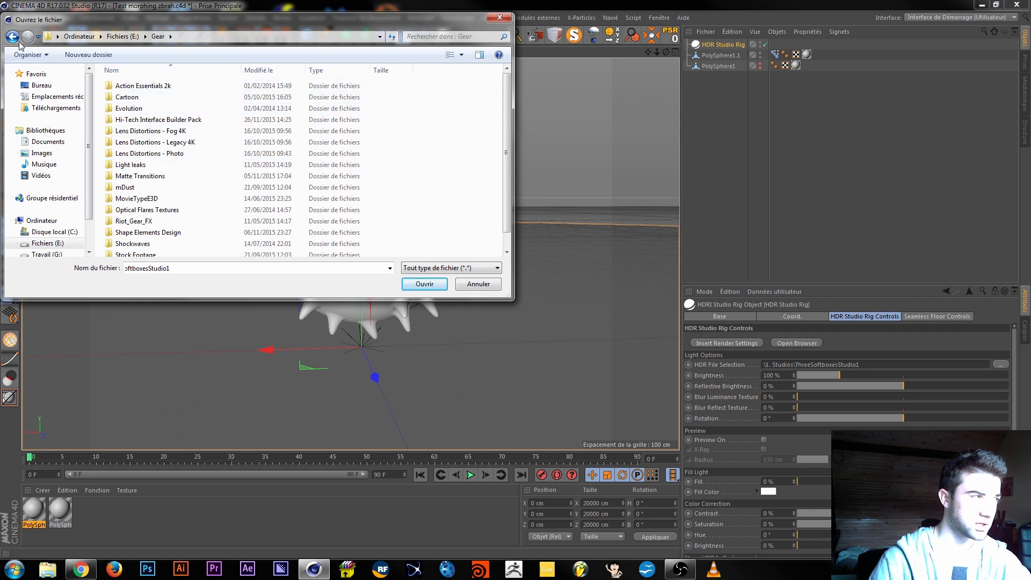
key(BackSpace)
double_click(131, 120)
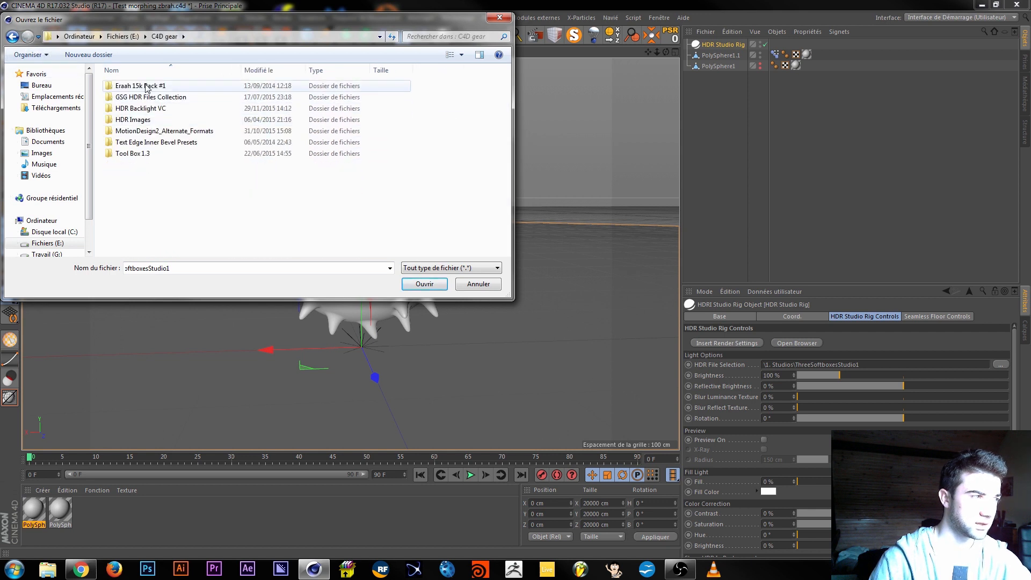
click(145, 121)
double_click(145, 121)
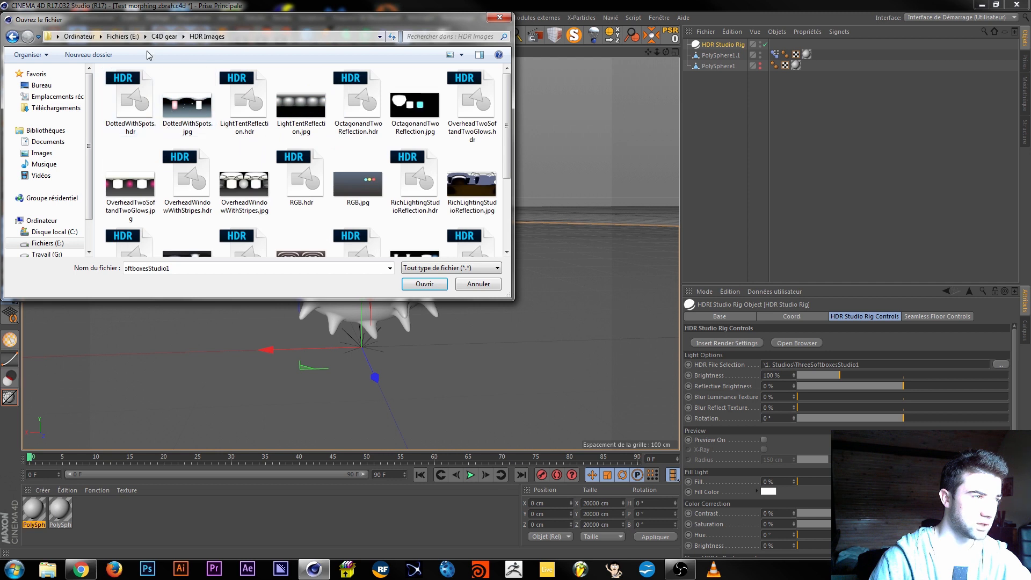
key(BackSpace)
double_click(155, 109)
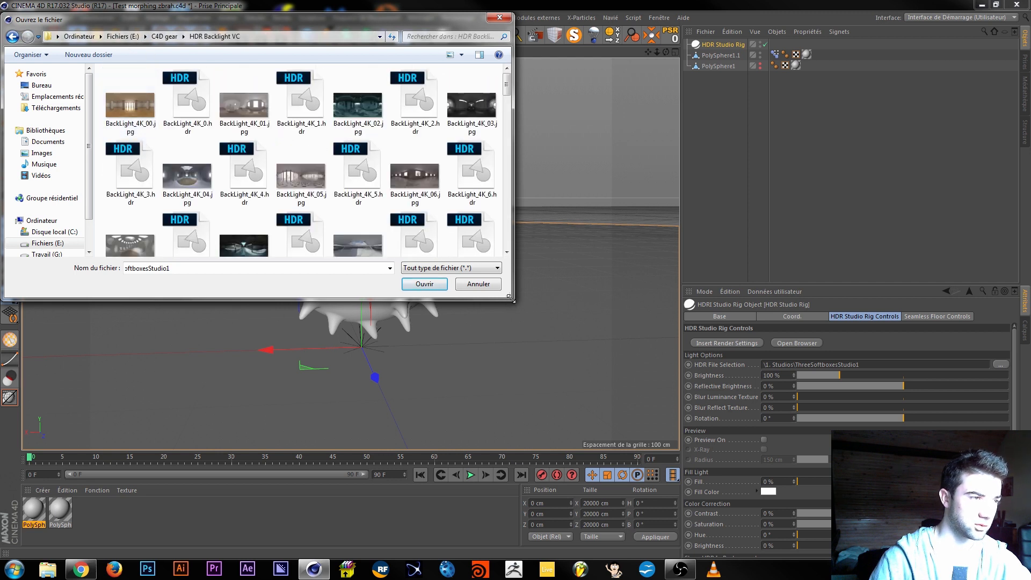
drag(512, 299, 608, 390)
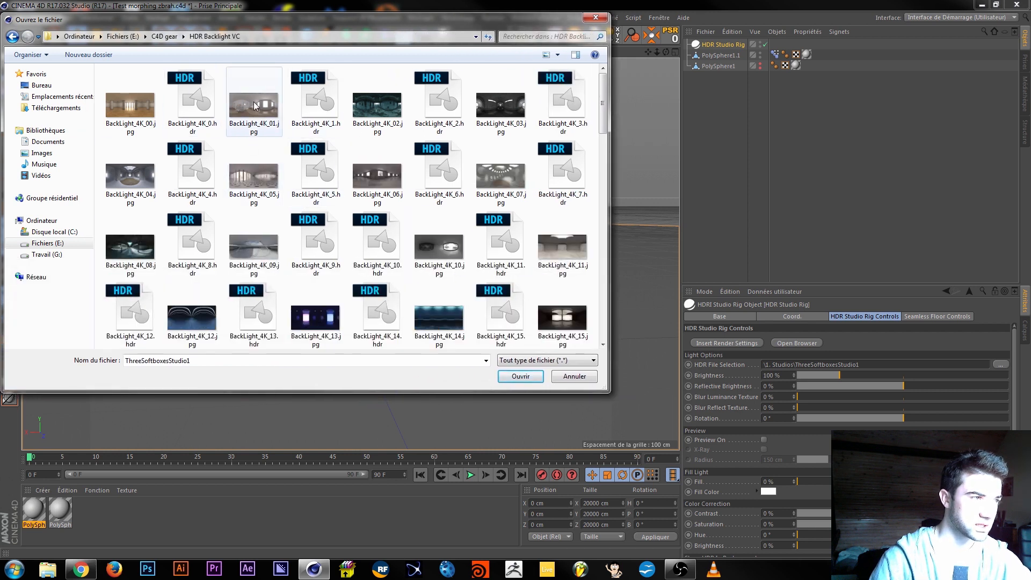
double_click(316, 102)
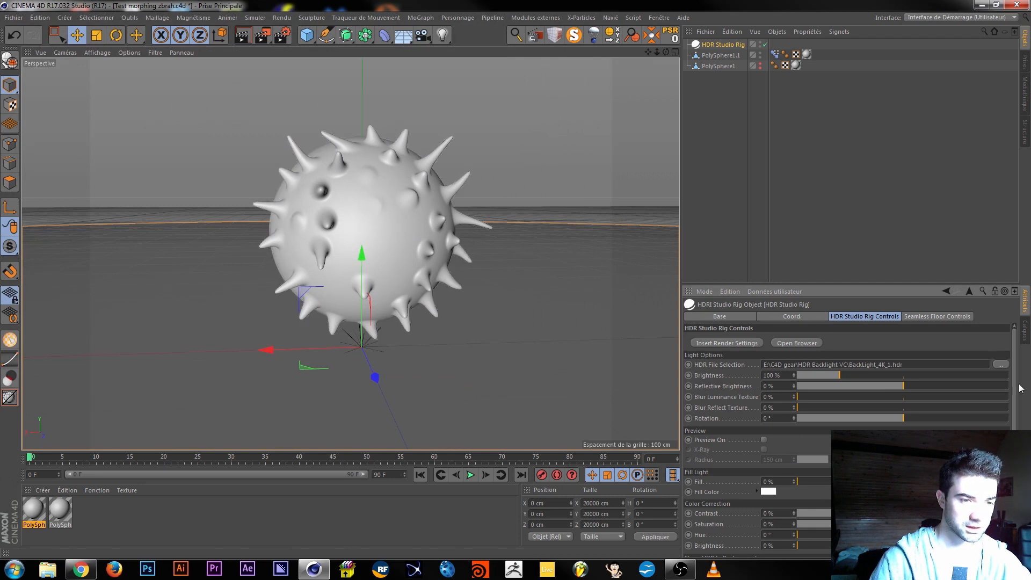
drag(1015, 370, 1015, 432)
click(765, 501)
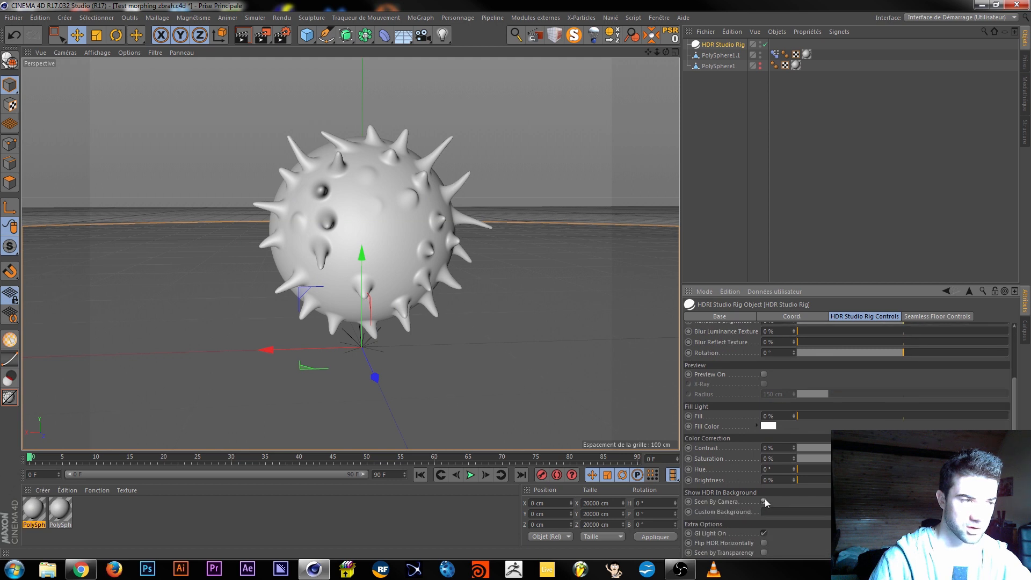
click(765, 501)
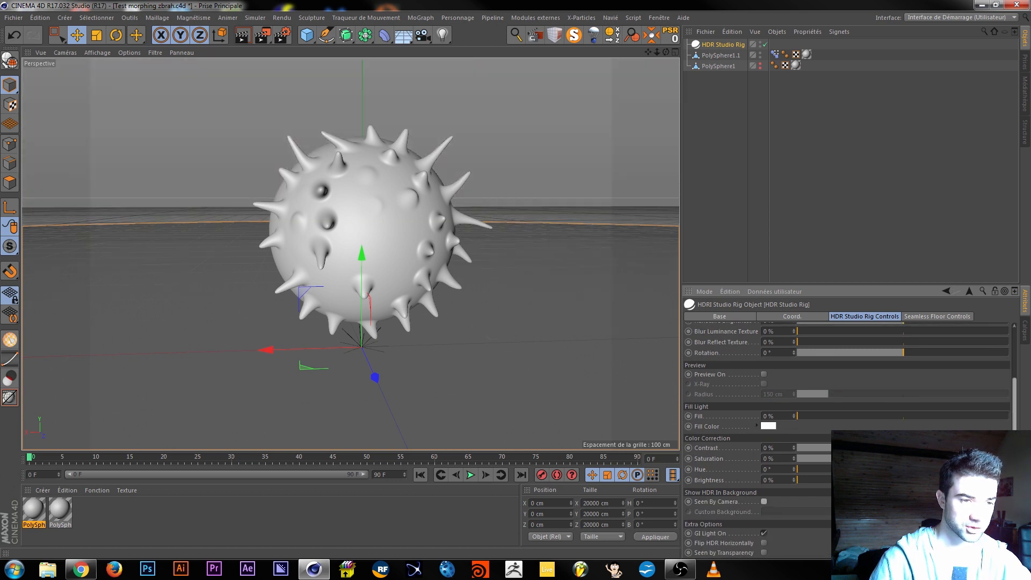
drag(1015, 394, 1015, 335)
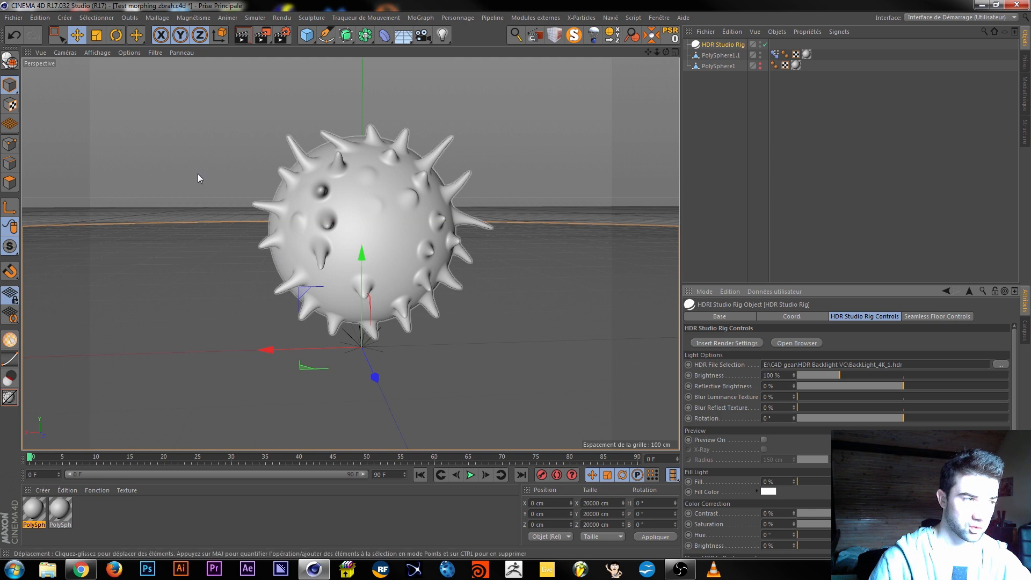
Render the perspective view to check the HDR lighting on the spiked sphere, and deselect the rig.
click(242, 37)
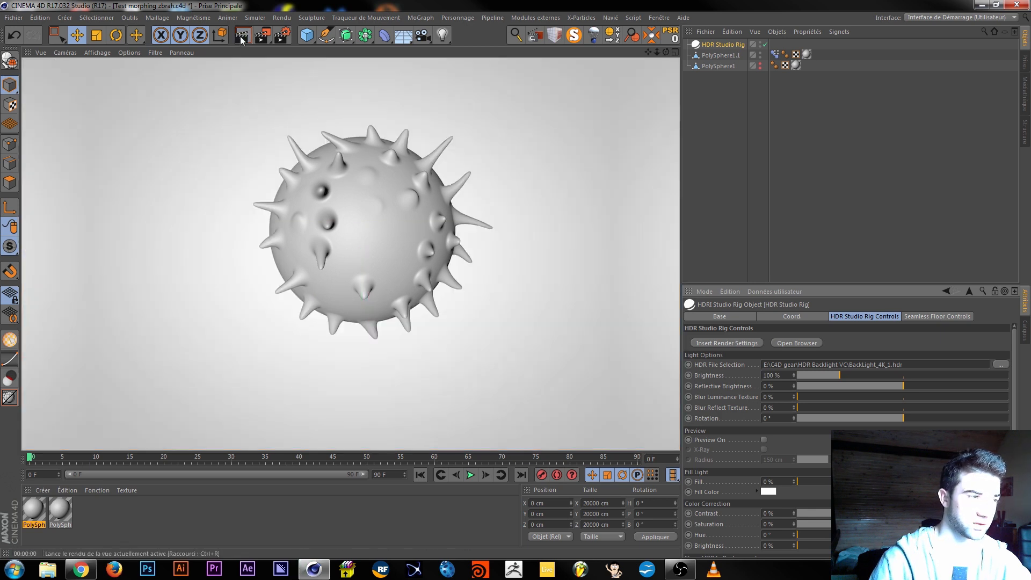
click(534, 185)
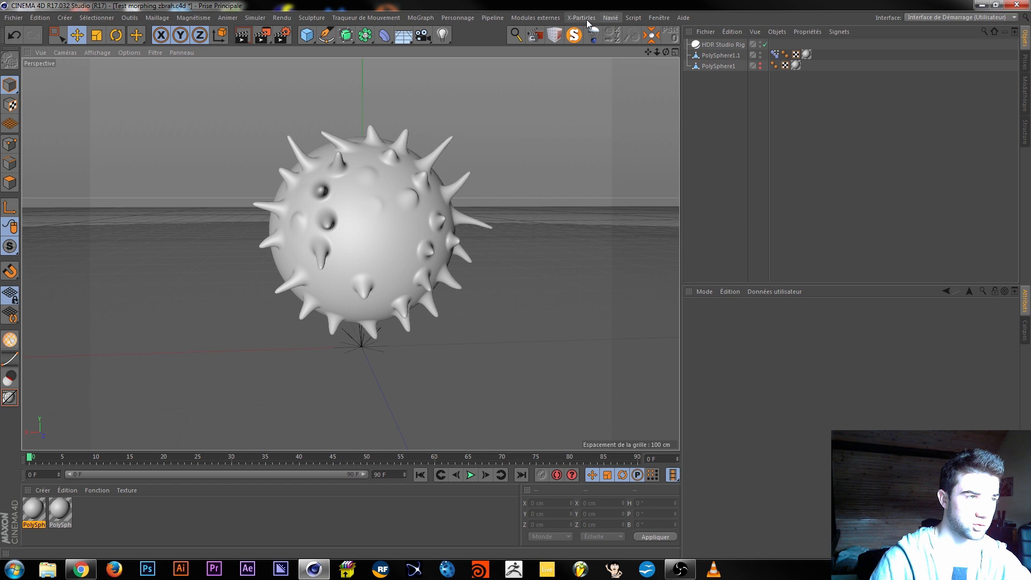
Launch the TopCoat plugin and browse its Modifiers, Bumps, Masks and Metals presets.
click(535, 18)
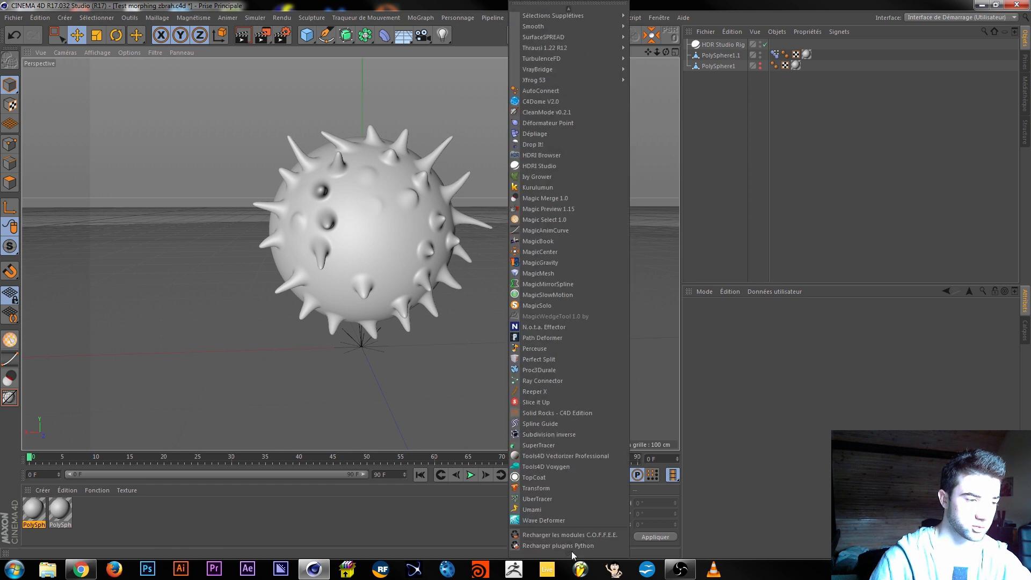
click(541, 481)
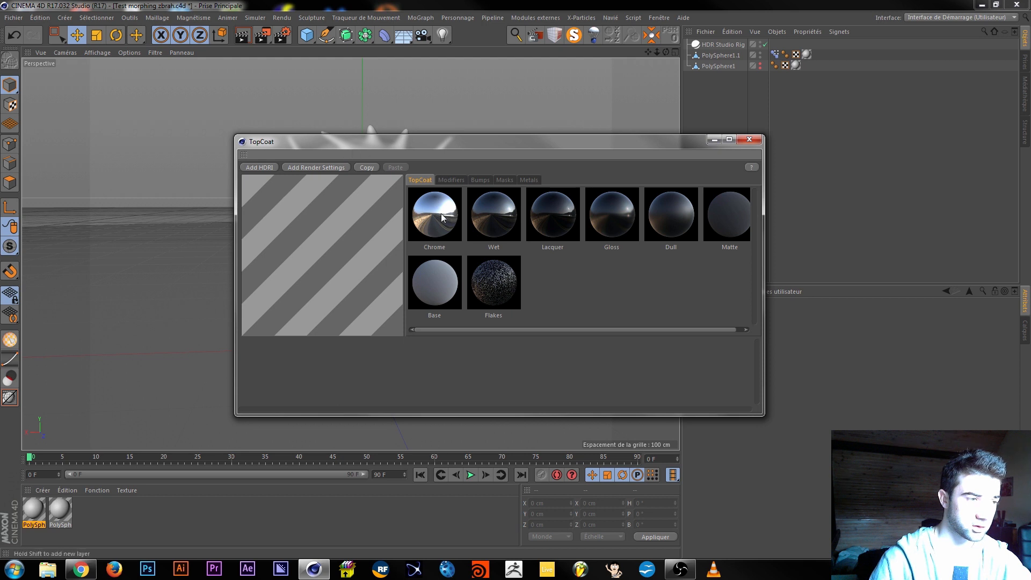
click(450, 180)
click(480, 180)
click(504, 180)
click(531, 180)
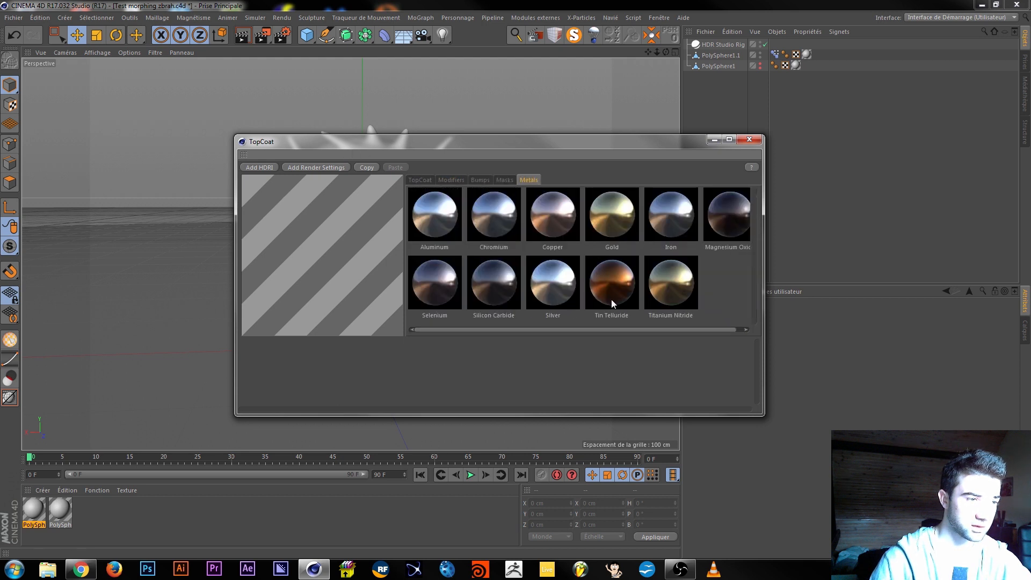
Delete the material texture tags from PolySphere1 and PolySphere1.1.
click(795, 66)
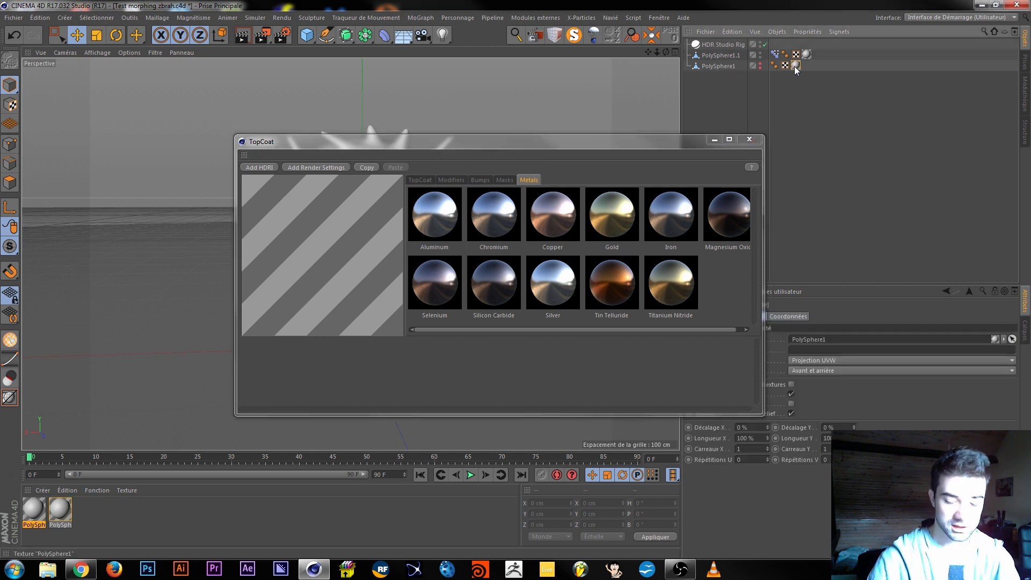
key(Delete)
click(807, 54)
key(Delete)
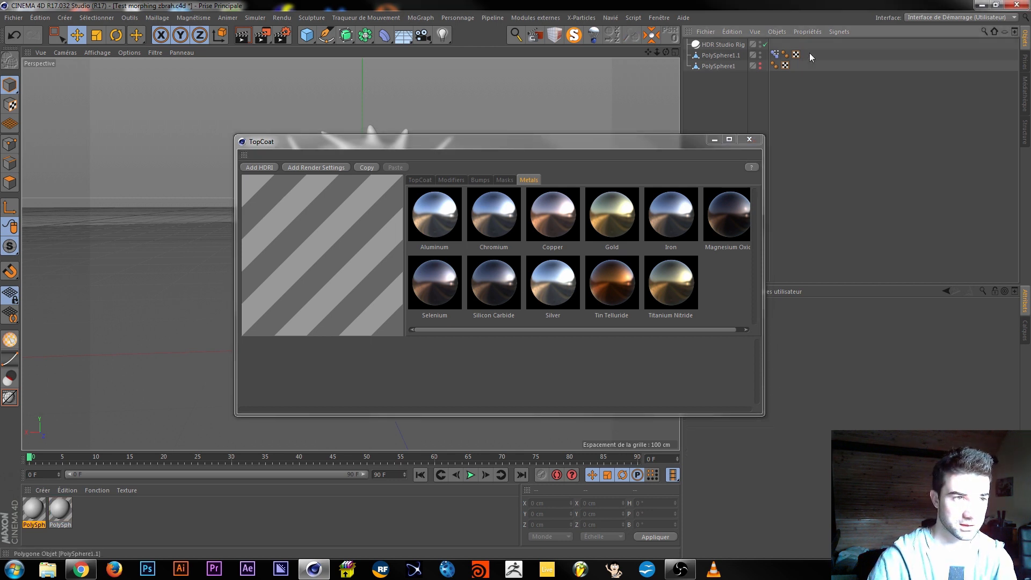
Try to add the TopCoat Silicon Carbide metal with PolySphere1 selected.
click(725, 66)
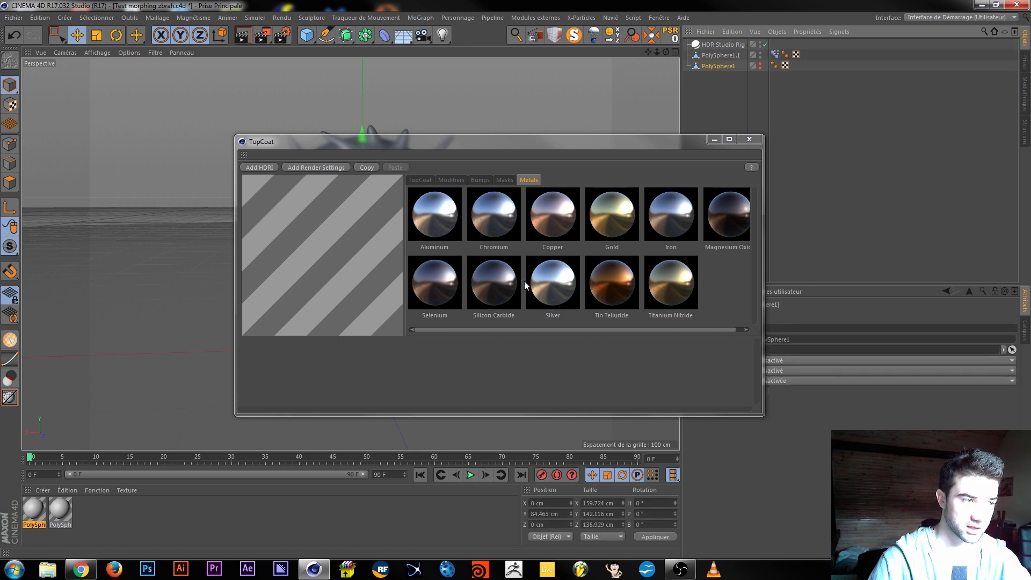
click(501, 290)
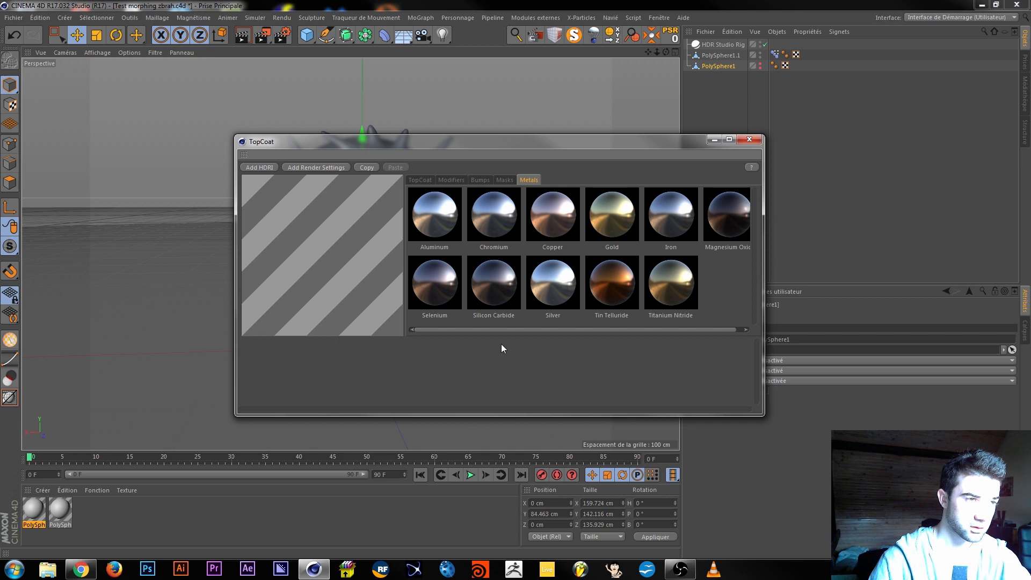
click(488, 290)
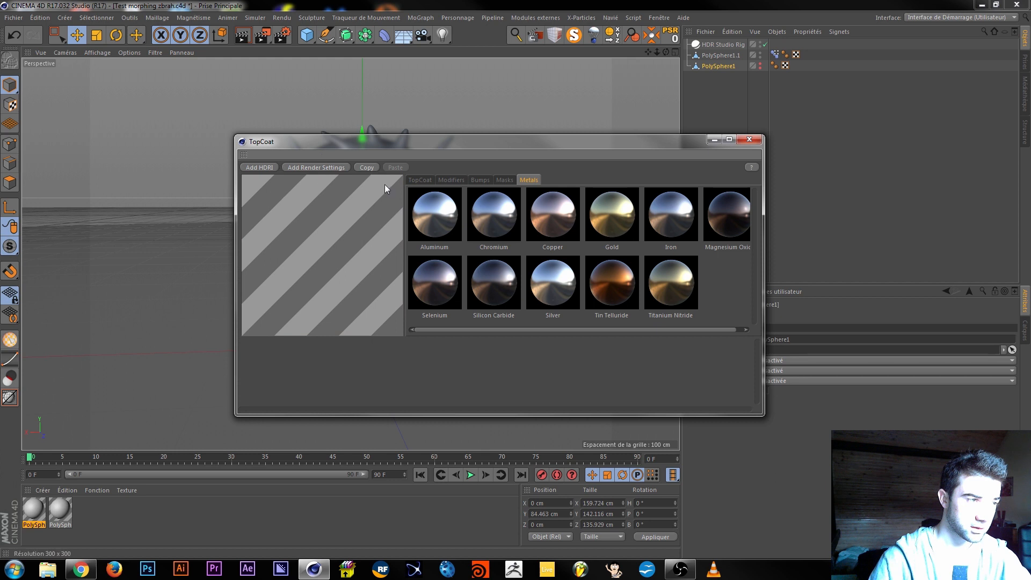
Add a TopCoat Base layer to the selected PolySphere material and assign that material to PolySphere1.1.
click(420, 180)
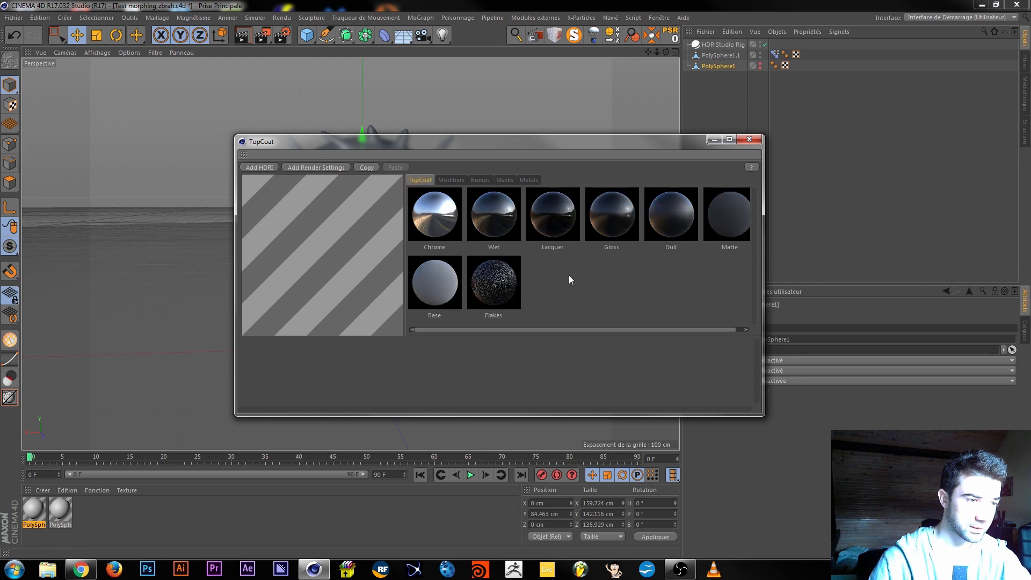
click(451, 289)
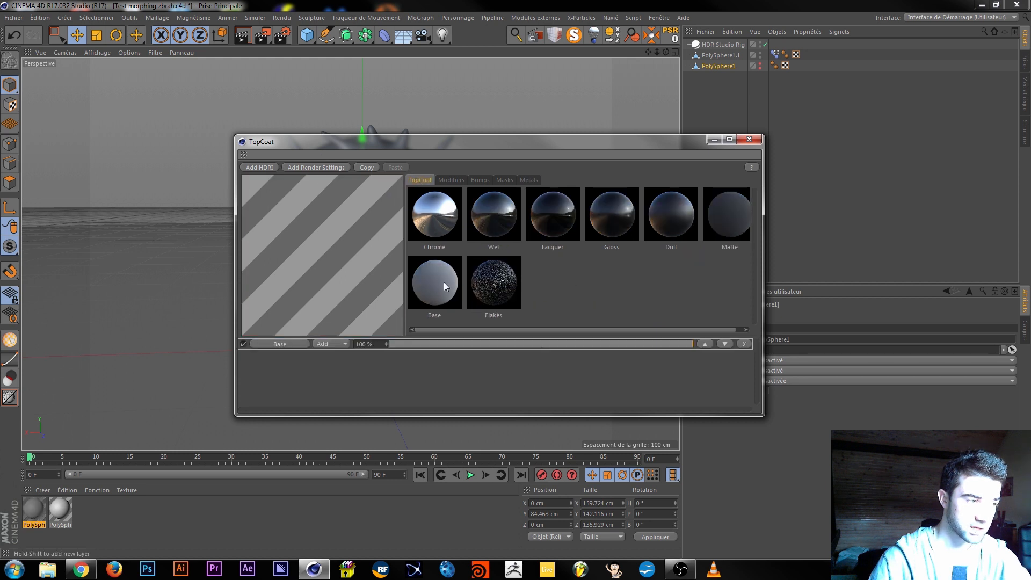
click(528, 180)
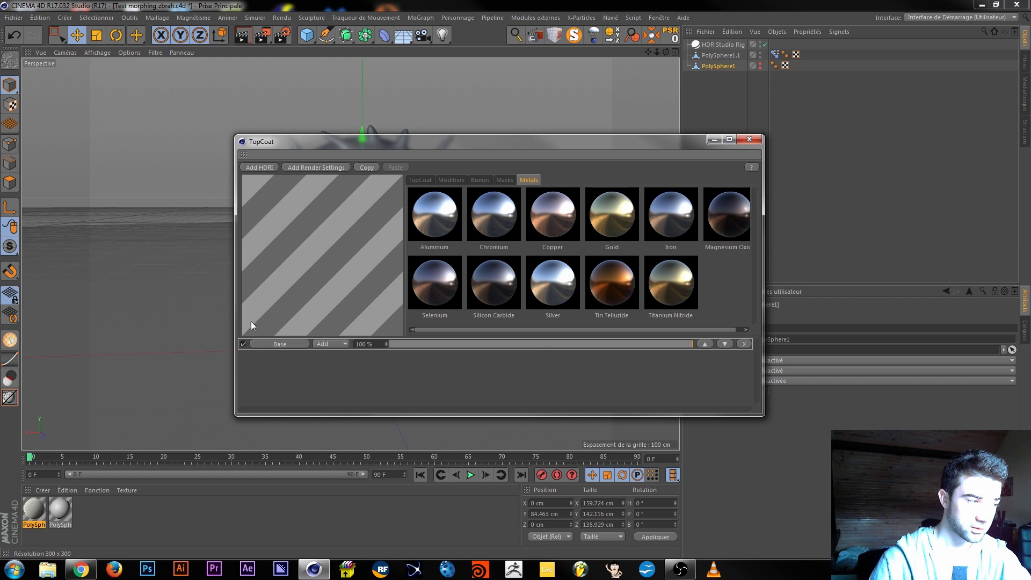
drag(35, 511, 724, 59)
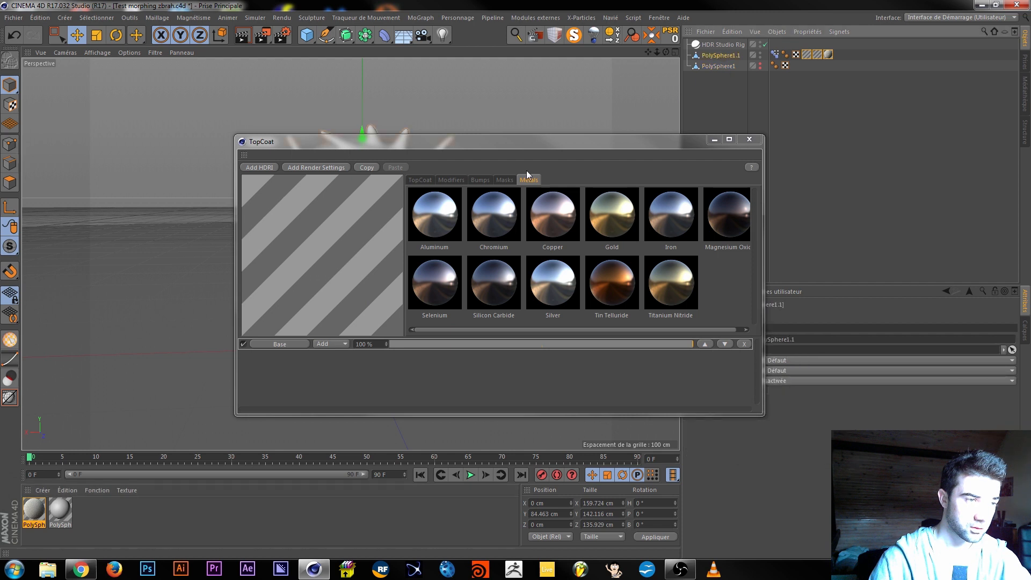
Delete the two extra texture tags from PolySphere1.1, keeping only the sphere material, and test-render the view.
drag(540, 141, 564, 279)
click(850, 85)
click(816, 55)
key(Delete)
click(806, 56)
key(Delete)
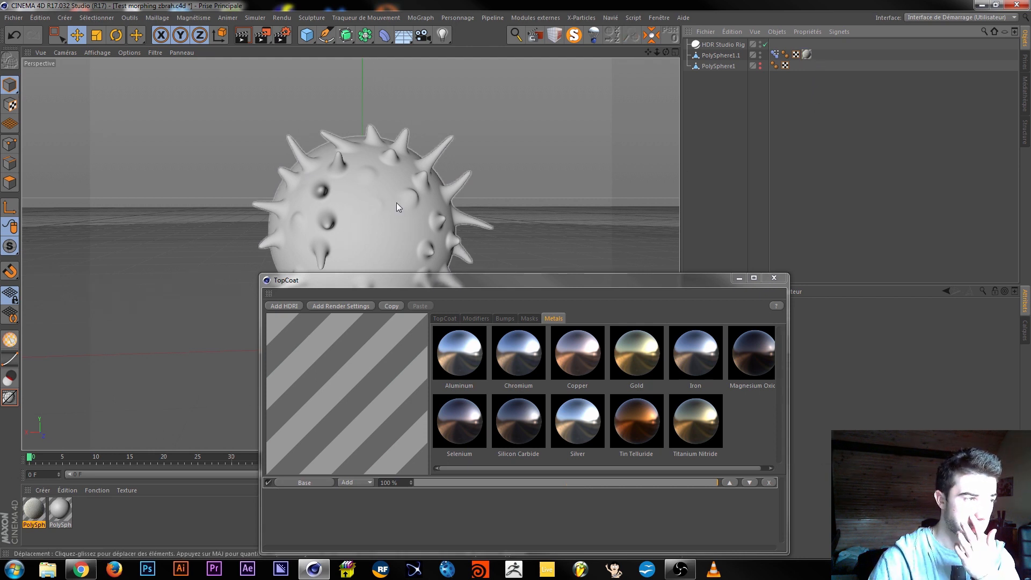
click(243, 37)
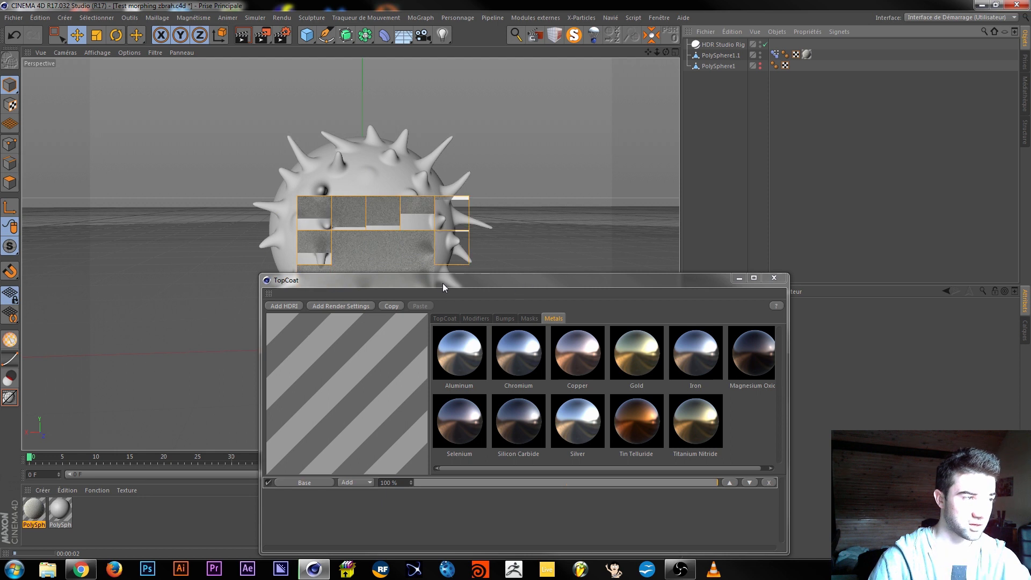
drag(484, 279, 468, 212)
Delete the remaining texture tag from PolySphere1.1 and remove the Base layer from the material in TopCoat.
click(806, 55)
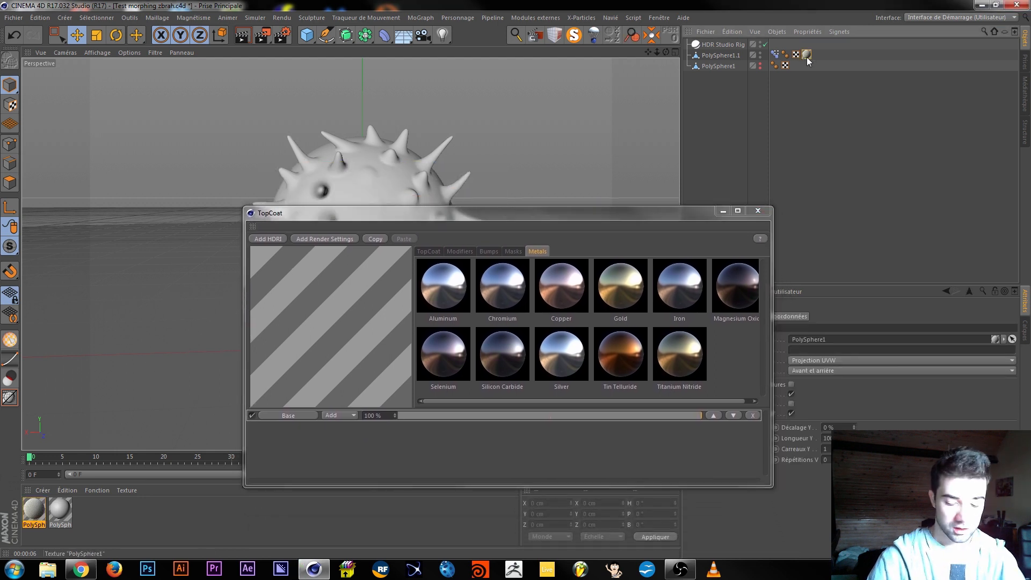
key(Delete)
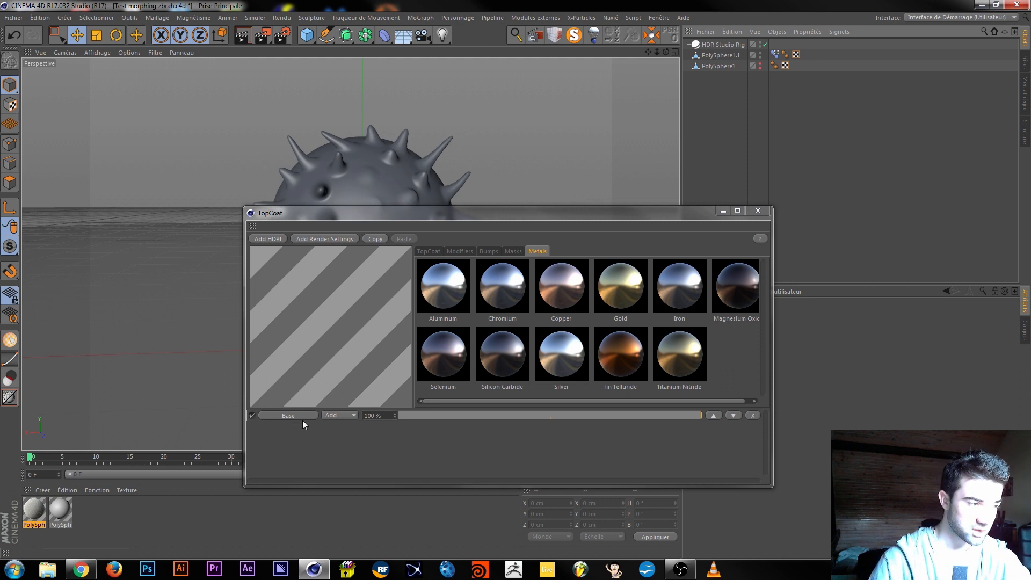
click(752, 415)
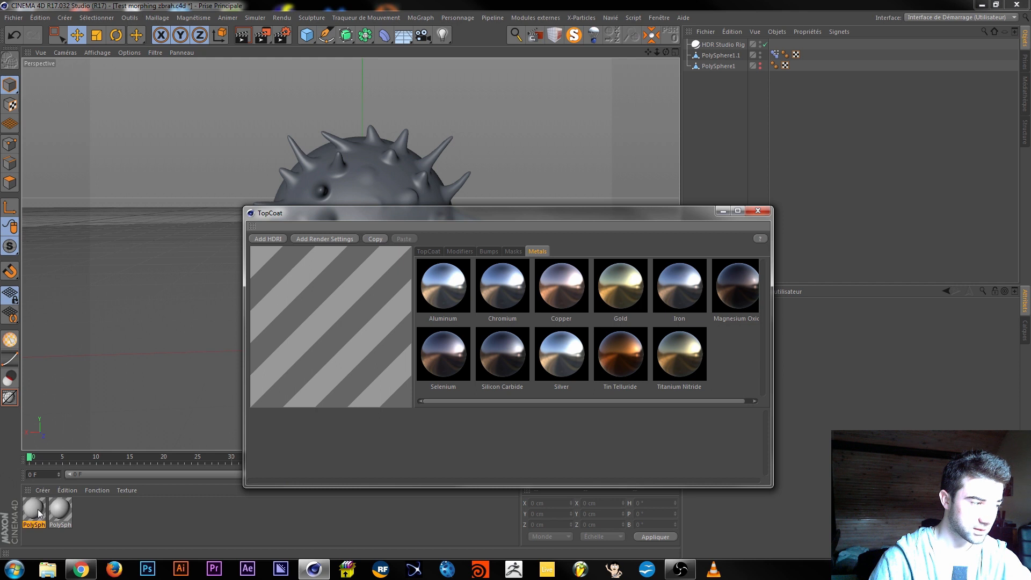
Deselect all materials, try a new TopCoat Base material and undo it, and create a Matte material instead.
click(101, 521)
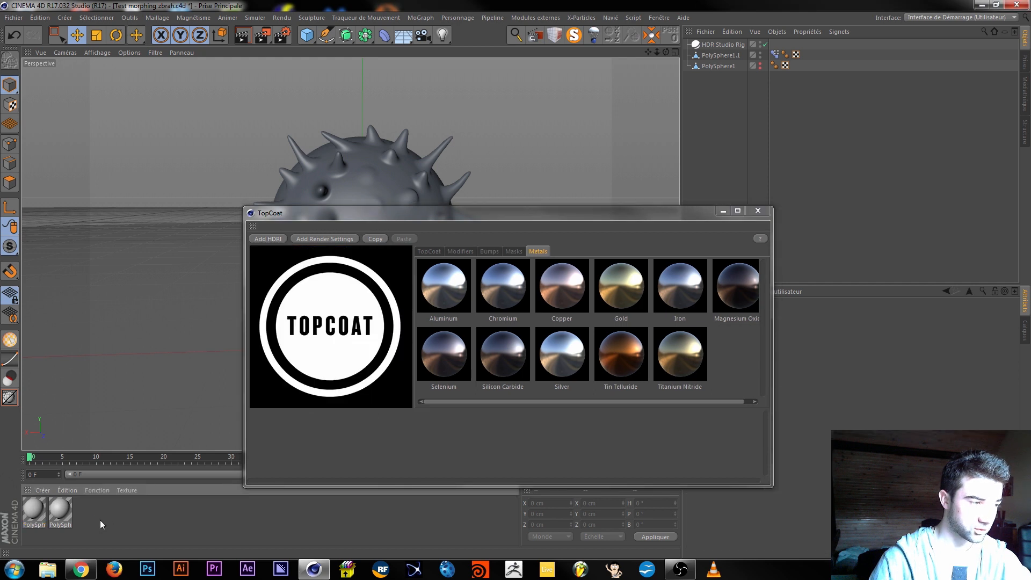
click(432, 252)
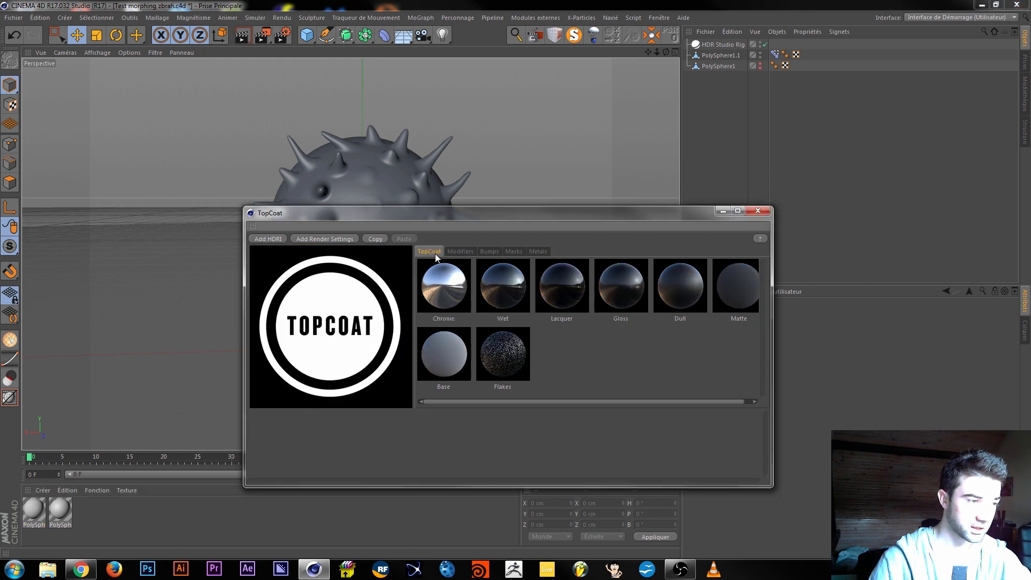
click(445, 354)
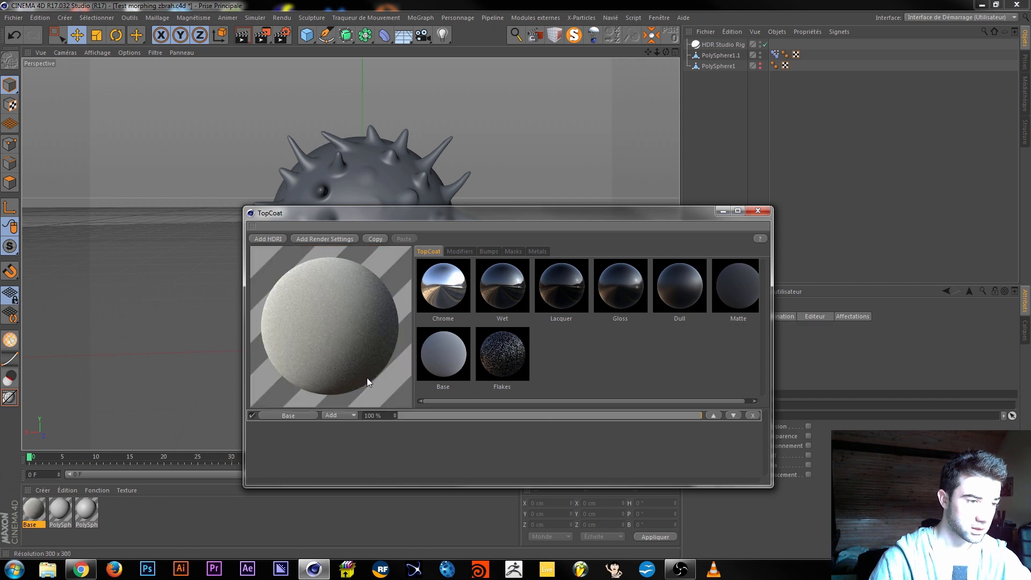
key(ctrl+z)
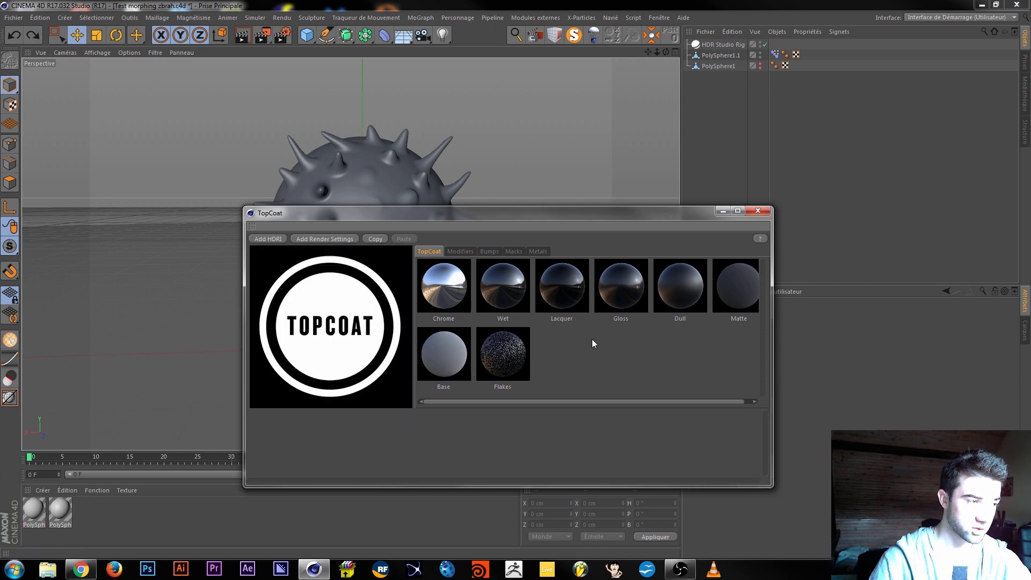
click(738, 285)
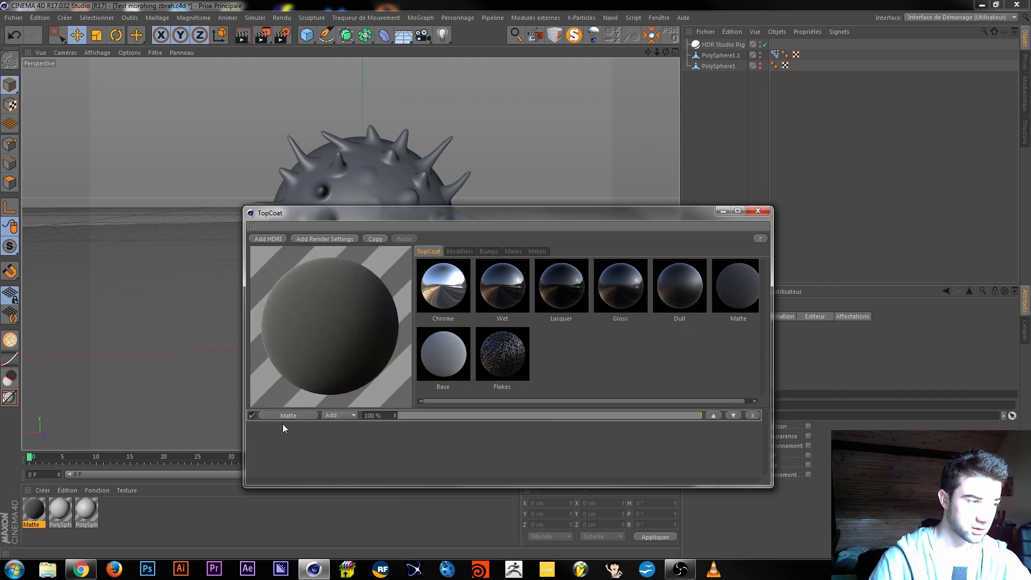
Apply the Clay bump from TopCoat's bump presets to the Matte material.
click(537, 251)
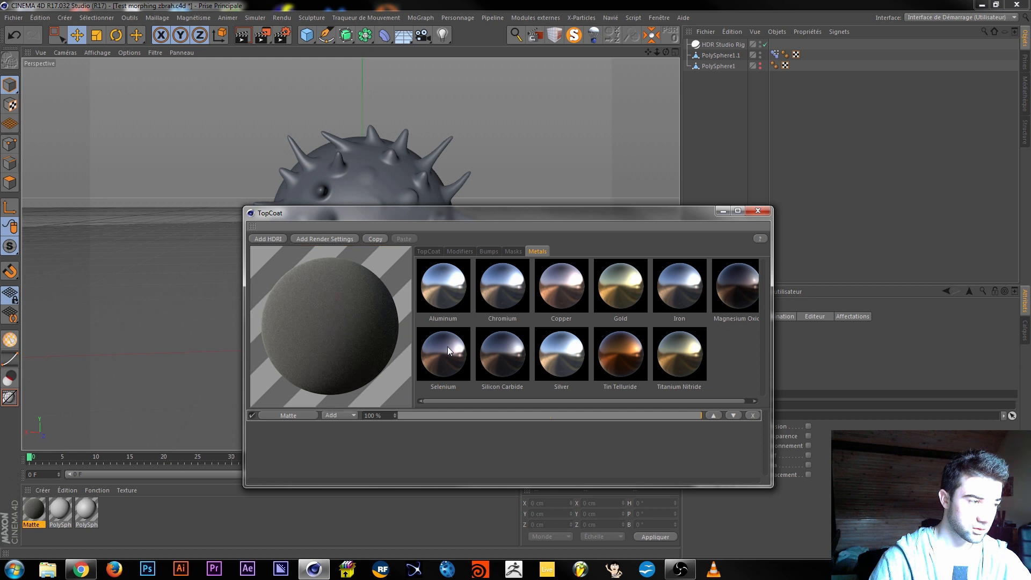
click(488, 252)
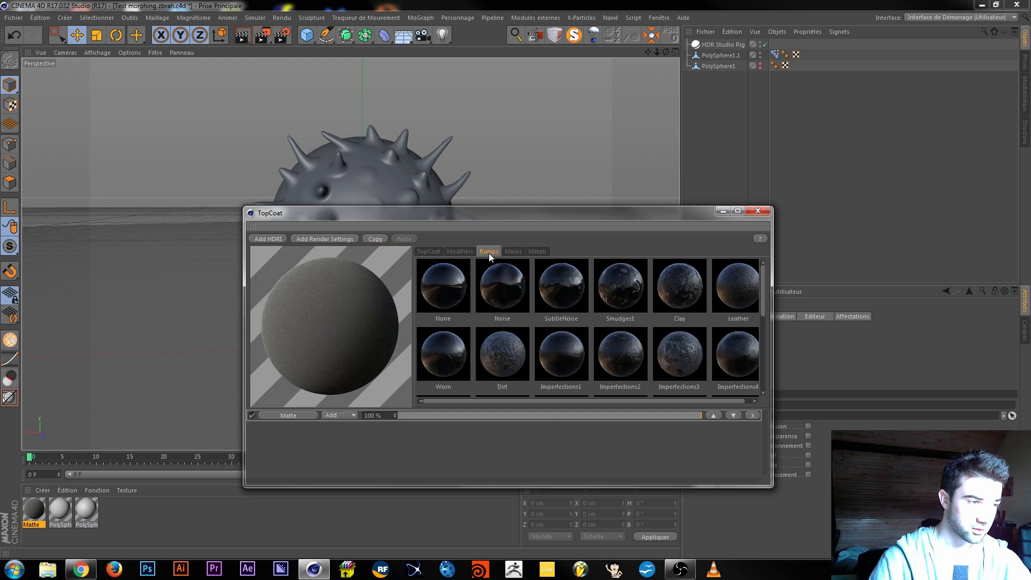
click(683, 299)
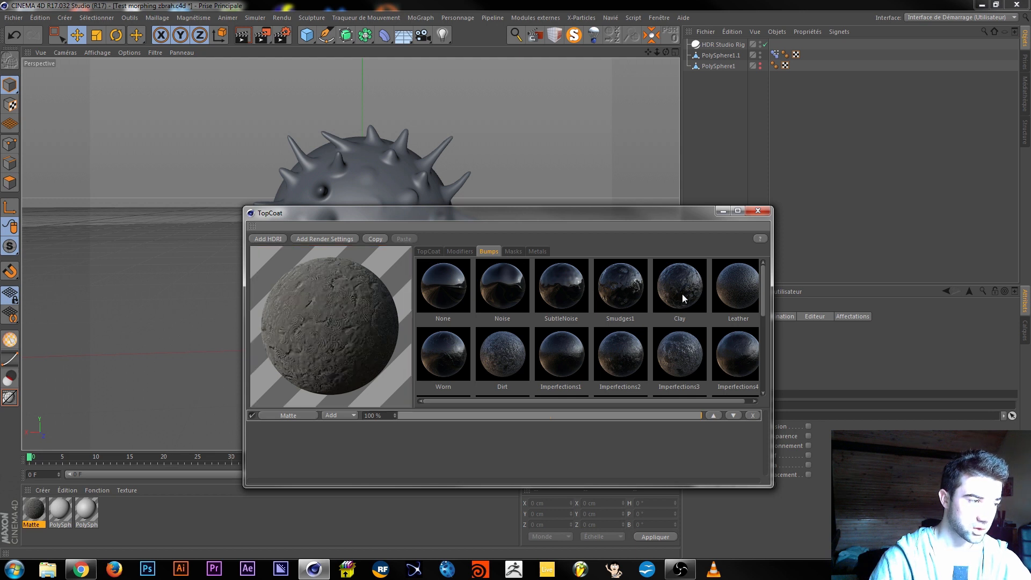
Add a Chrome layer above the Matte layer and set its strength to 50 %.
click(435, 250)
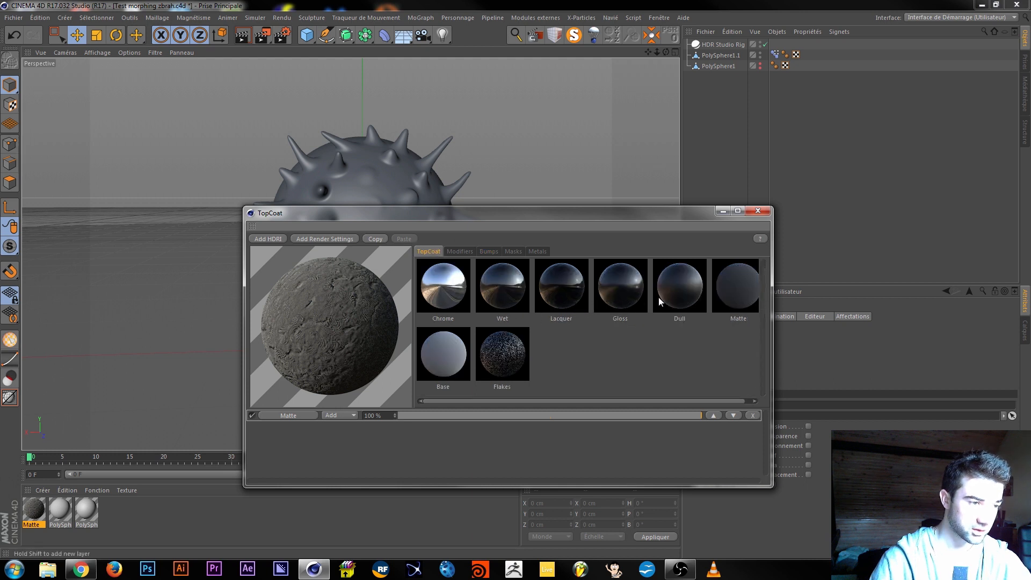
click(461, 290)
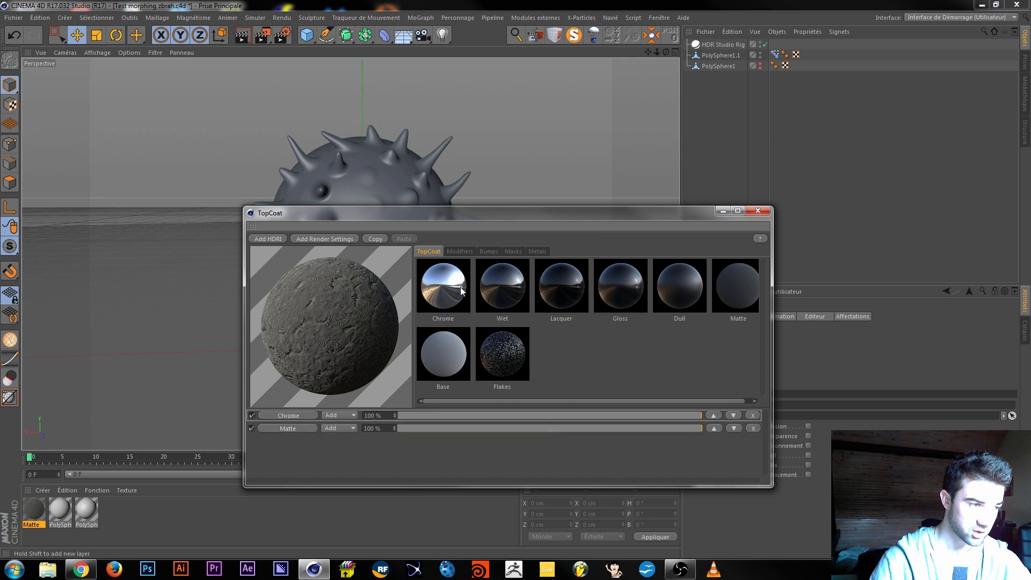
click(550, 415)
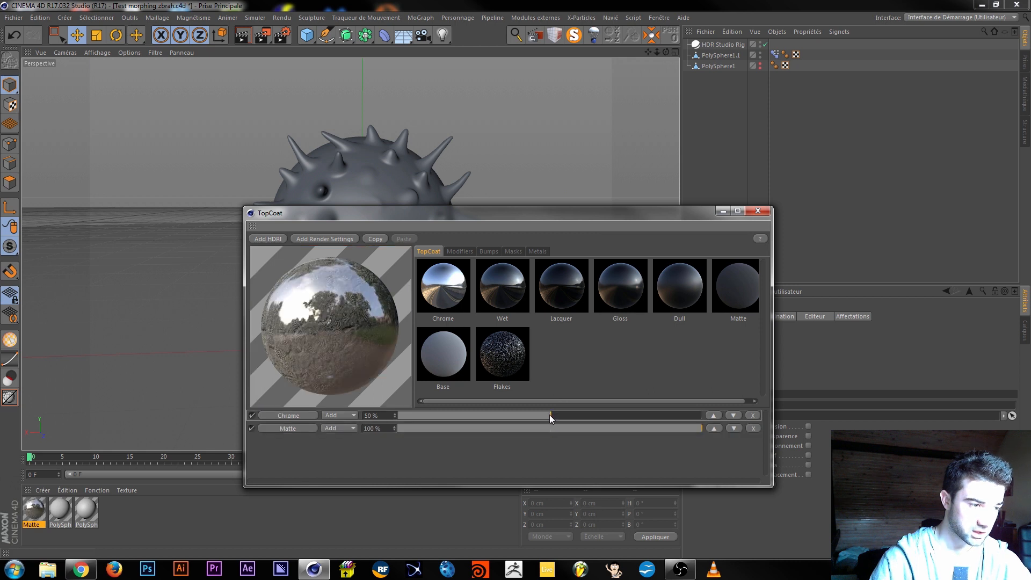
Adjust the Chrome and Matte material's Reflection Amount and Blur Amount with the TopCoat modifiers.
click(469, 252)
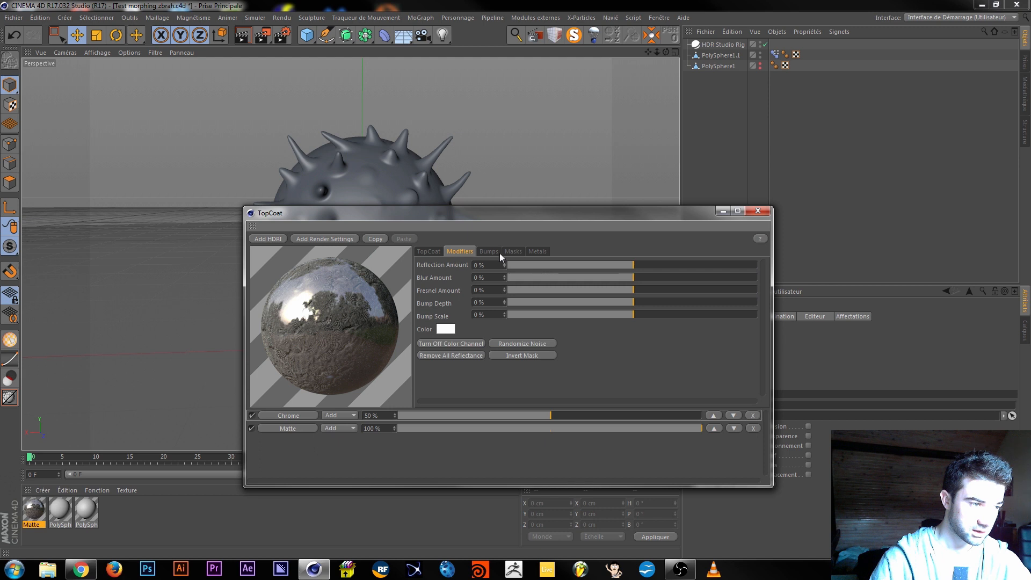
drag(634, 263, 611, 263)
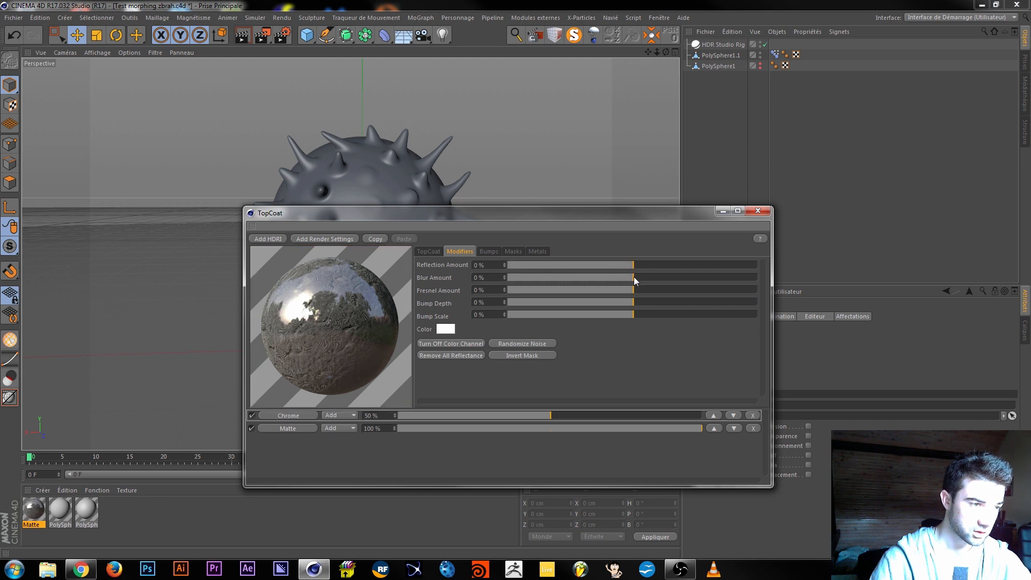
mouse_move(639, 278)
mouse_down()
mouse_move(633, 289)
mouse_move(644, 292)
mouse_up()
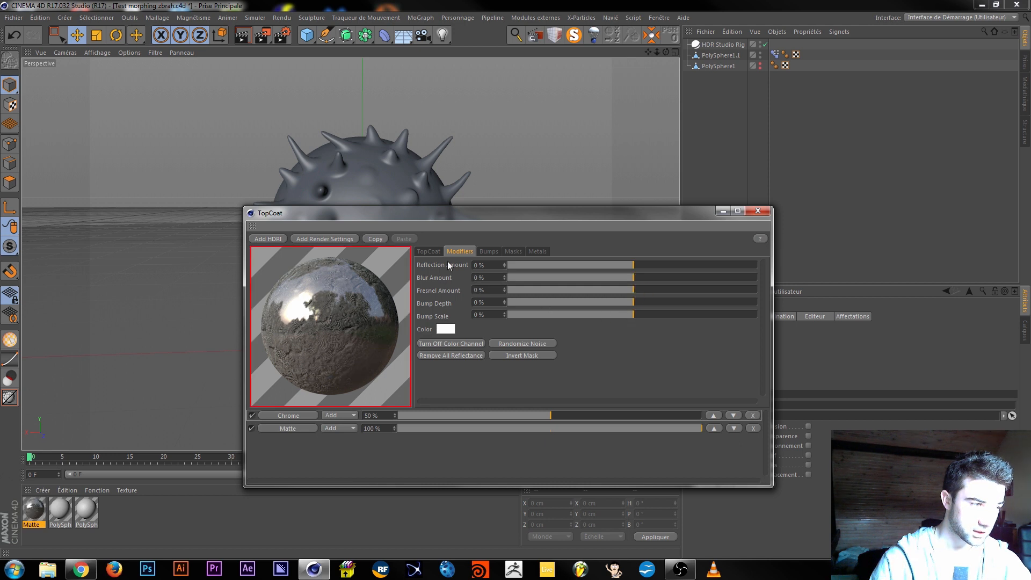
Add a Lacquer layer on top of the Chrome layer and assign the Matte material to PolySphere1.1.
click(435, 251)
click(563, 299)
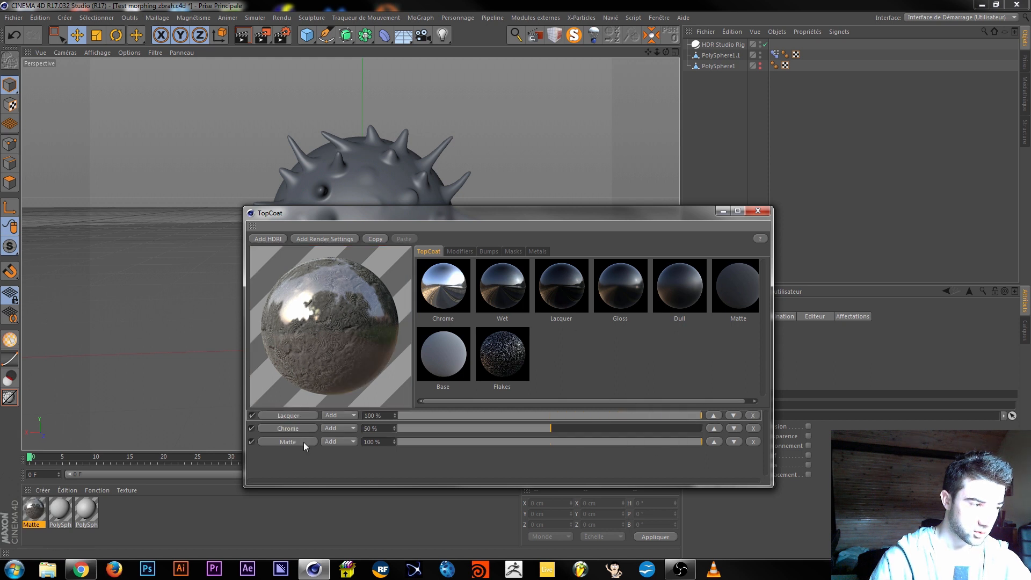
click(758, 211)
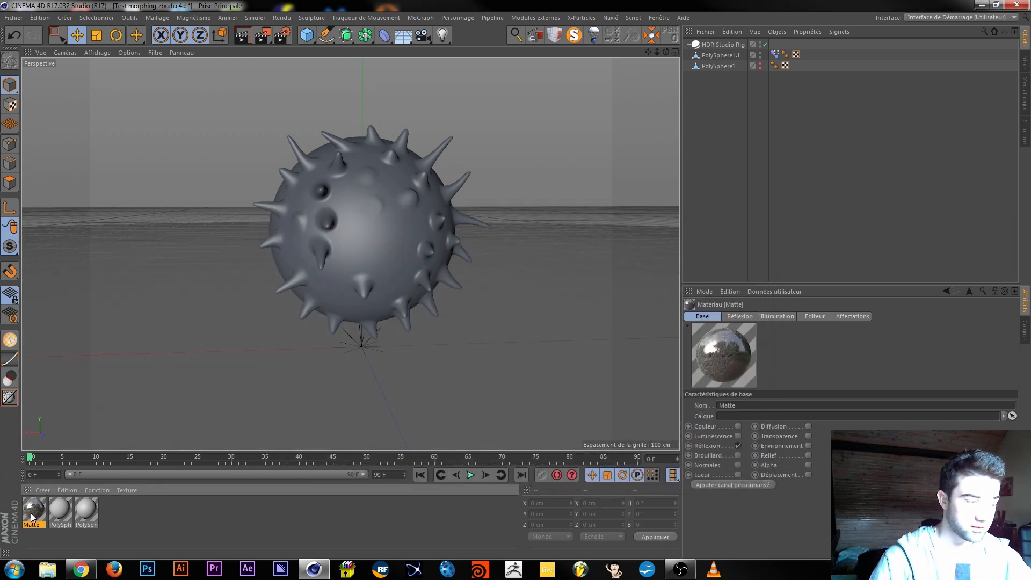
drag(388, 396, 720, 56)
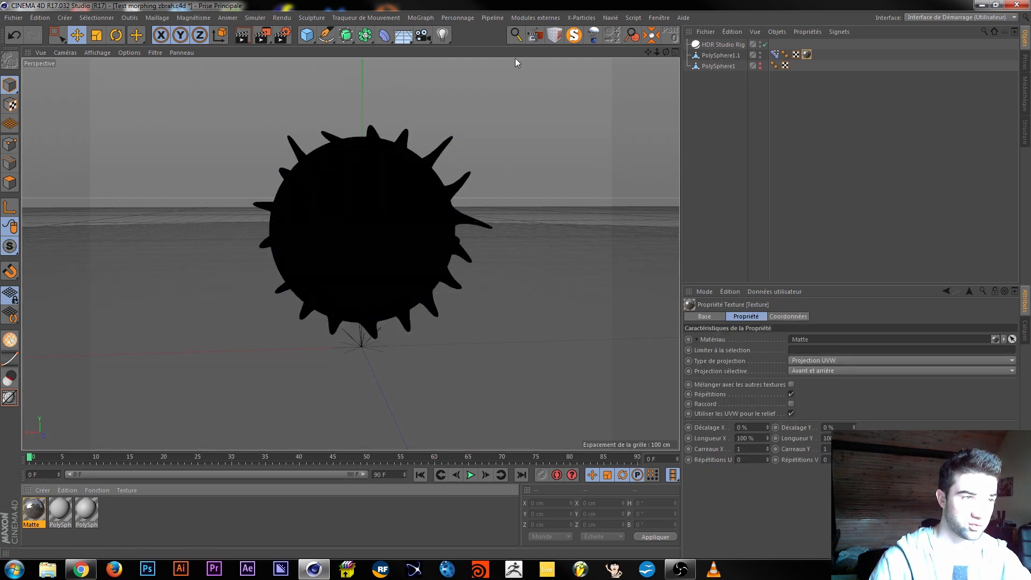
Add the Ambient Occlusion (Occlusion ambiante) effect to the render settings.
click(282, 34)
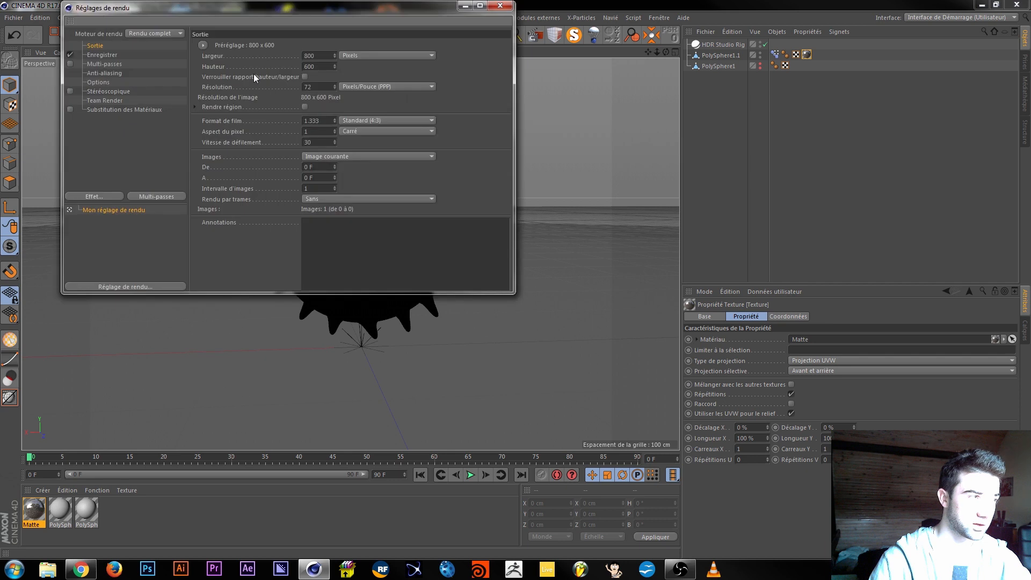
right_click(105, 234)
click(85, 237)
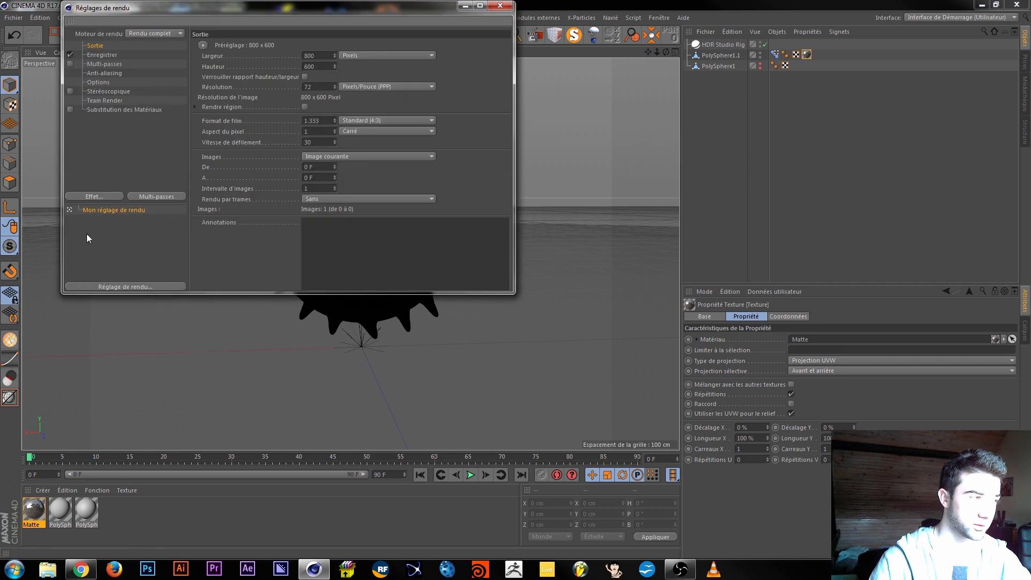
click(101, 197)
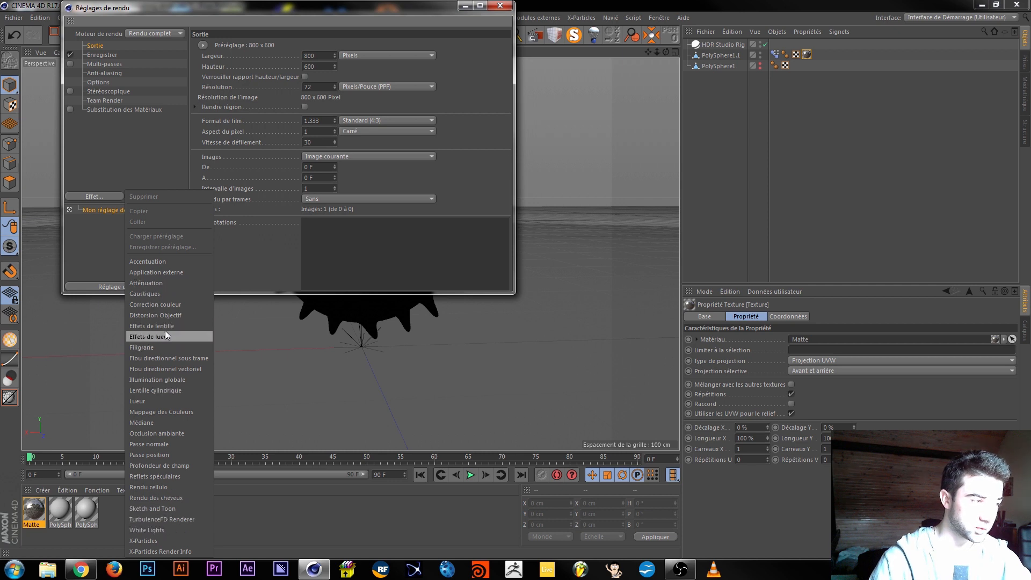
click(166, 434)
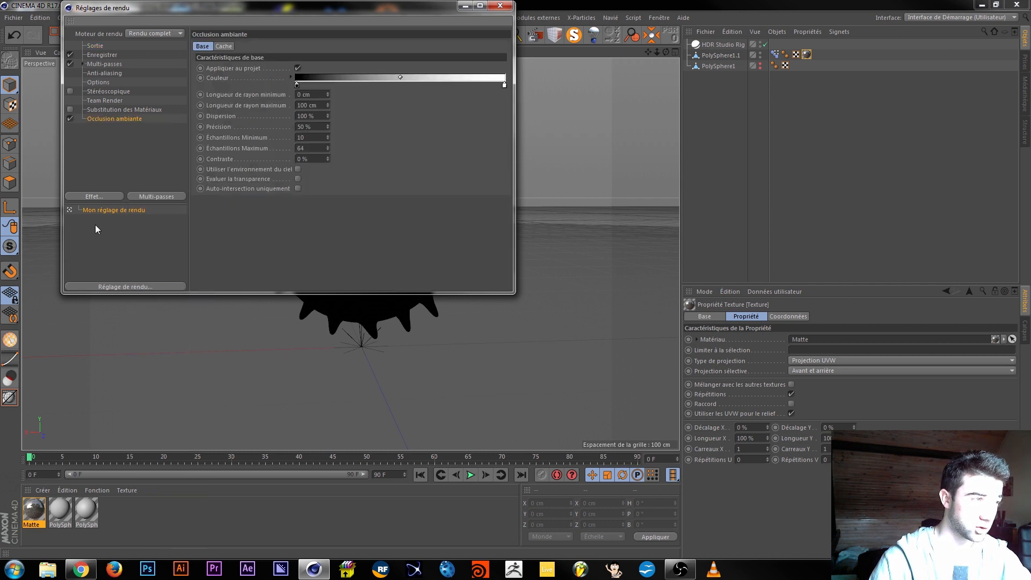
Add the Global Illumination (Illumination globale) effect to the render settings with its samples set to Bas.
right_click(95, 224)
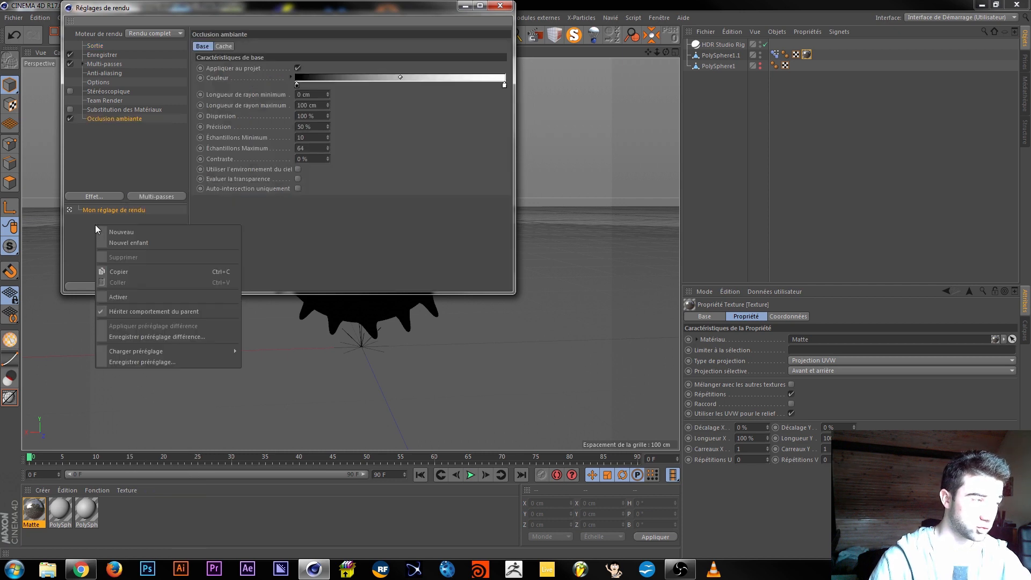
click(89, 197)
click(89, 198)
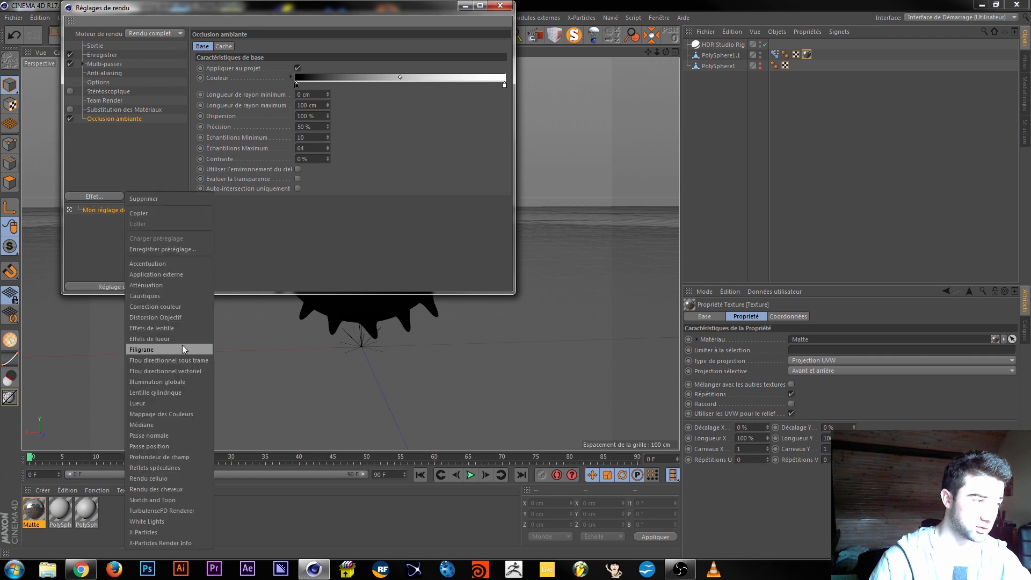
click(161, 381)
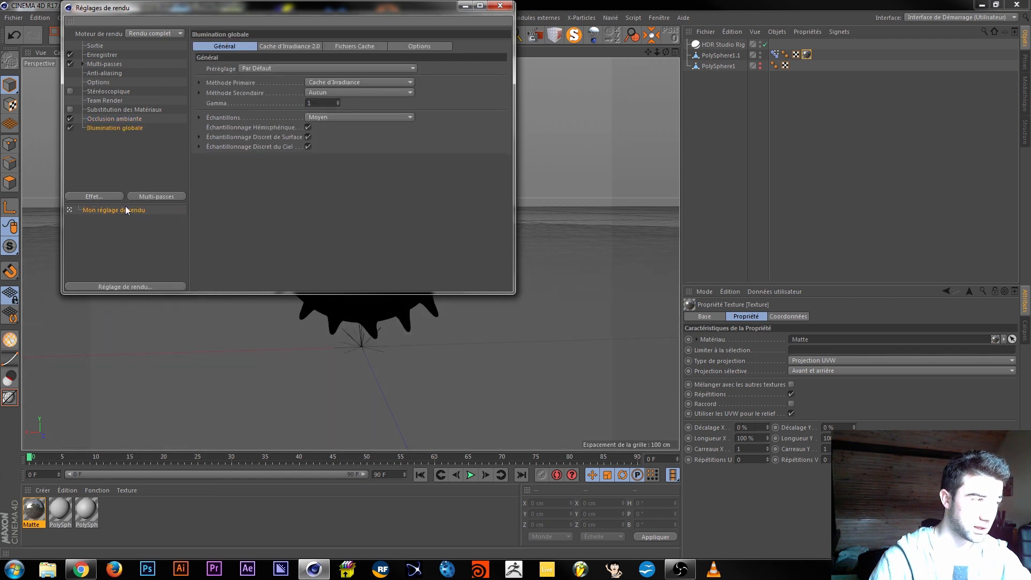
click(294, 68)
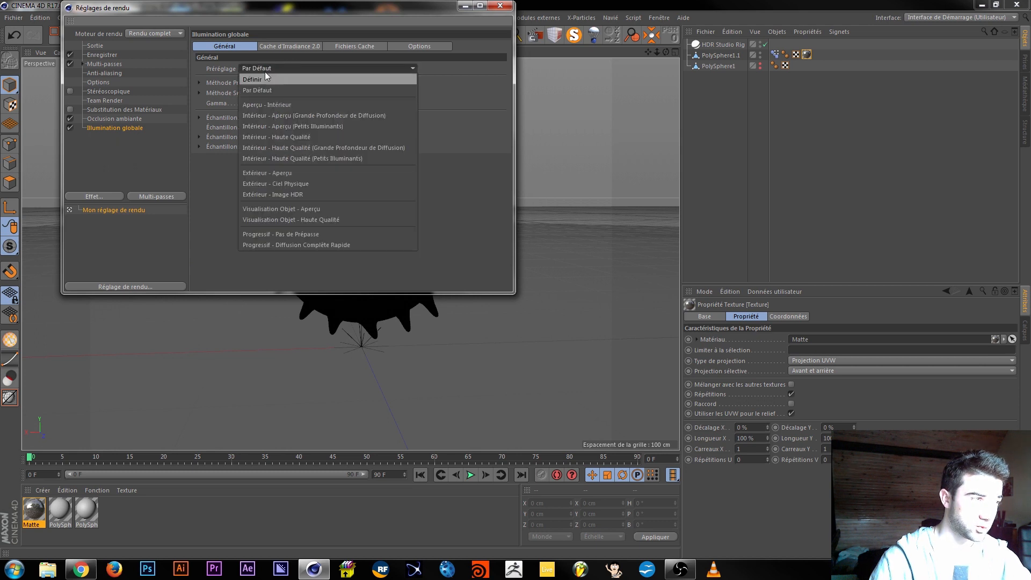
click(202, 192)
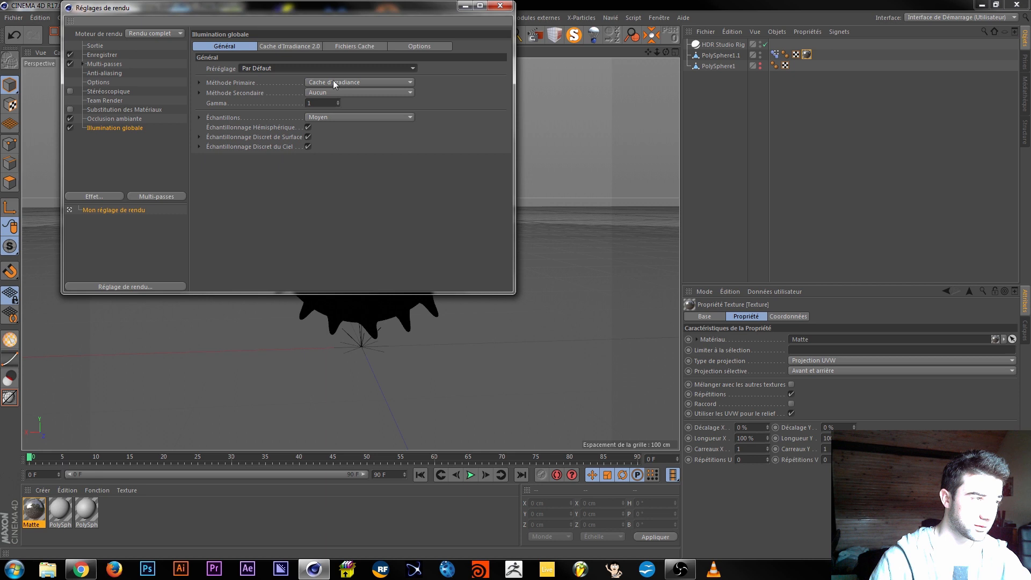
click(350, 117)
click(313, 157)
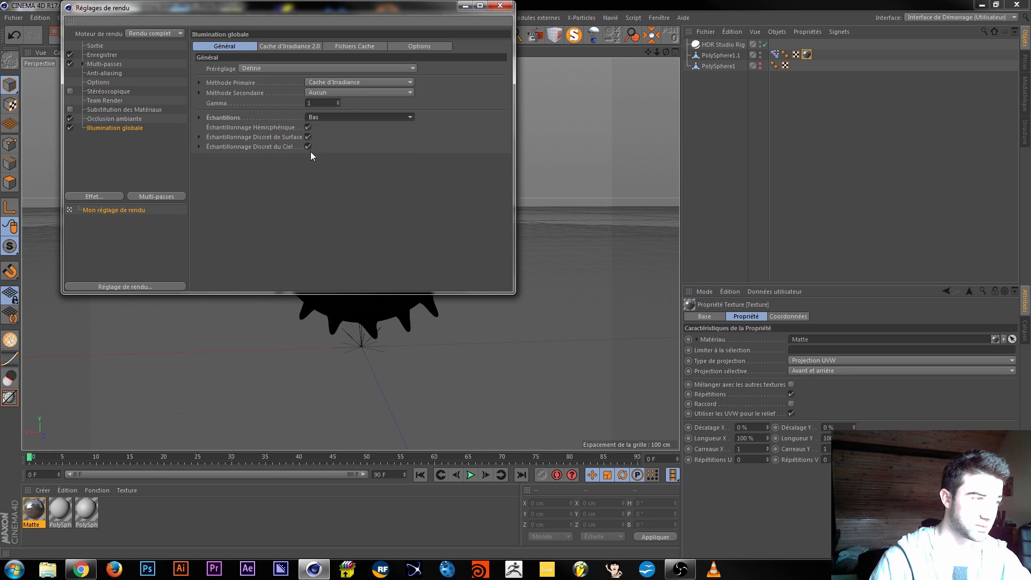
click(500, 5)
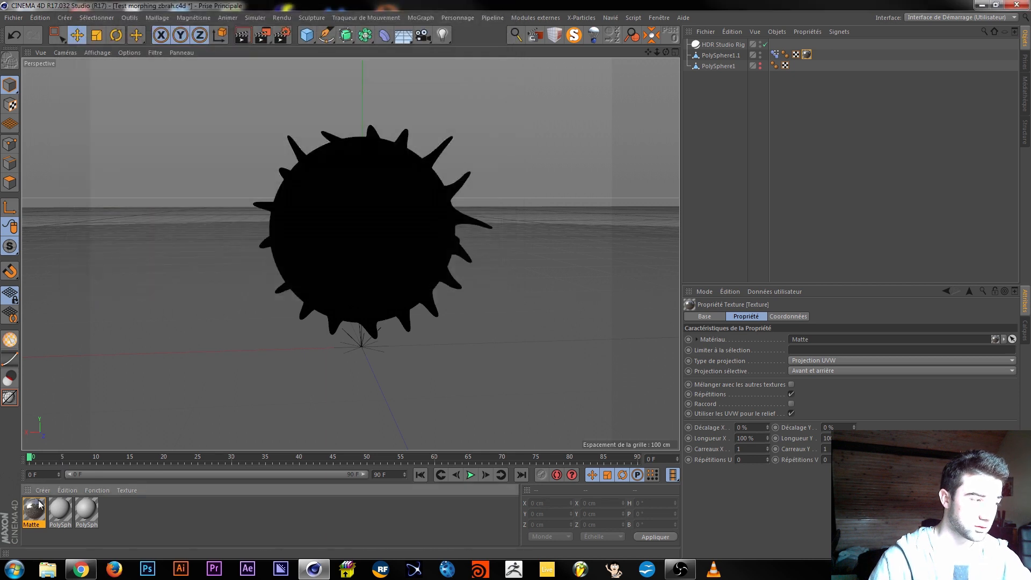
Test-render the view with Global Illumination, stop it, and render again with that effect disabled.
click(240, 37)
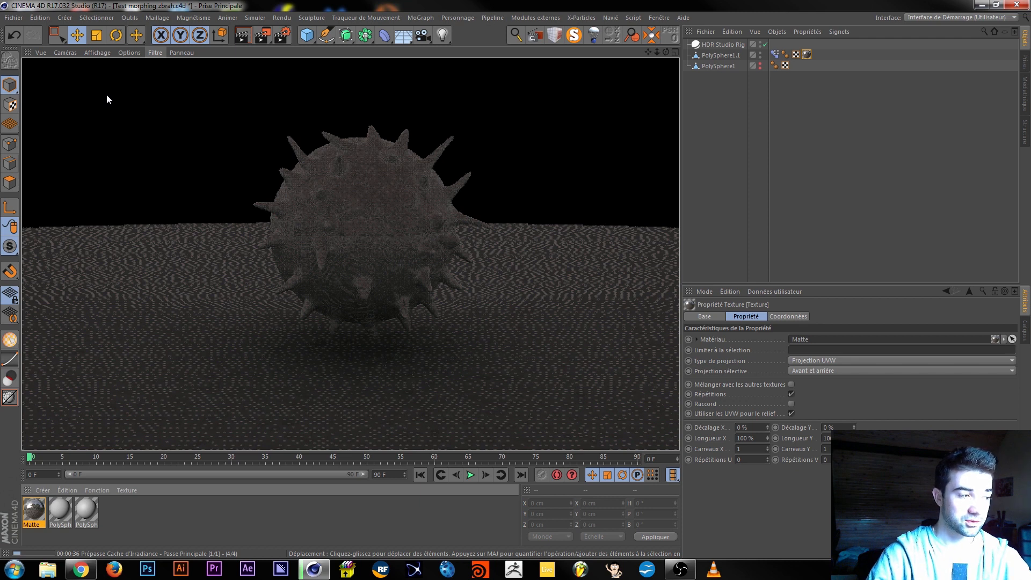
click(224, 147)
click(282, 36)
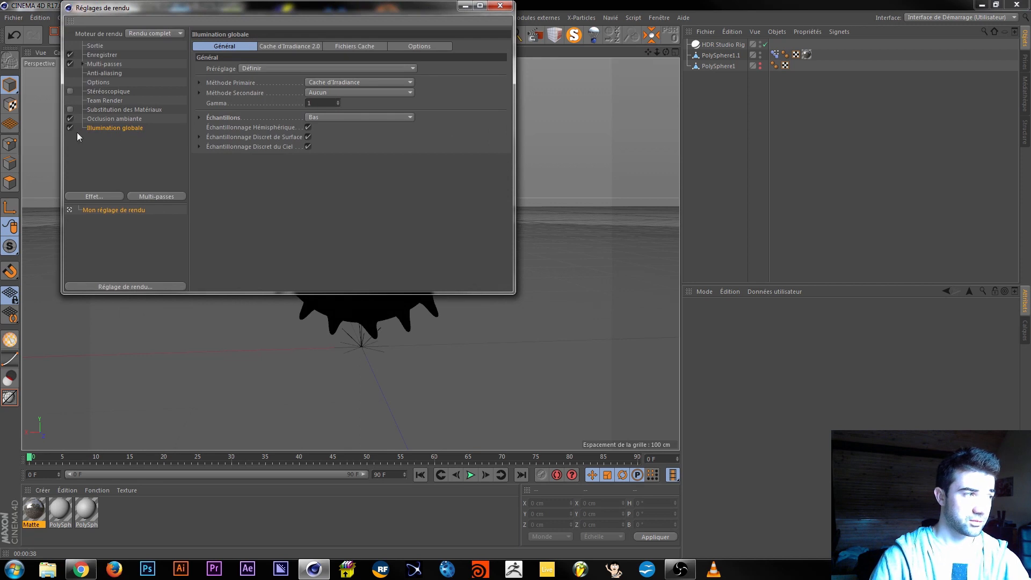
click(500, 6)
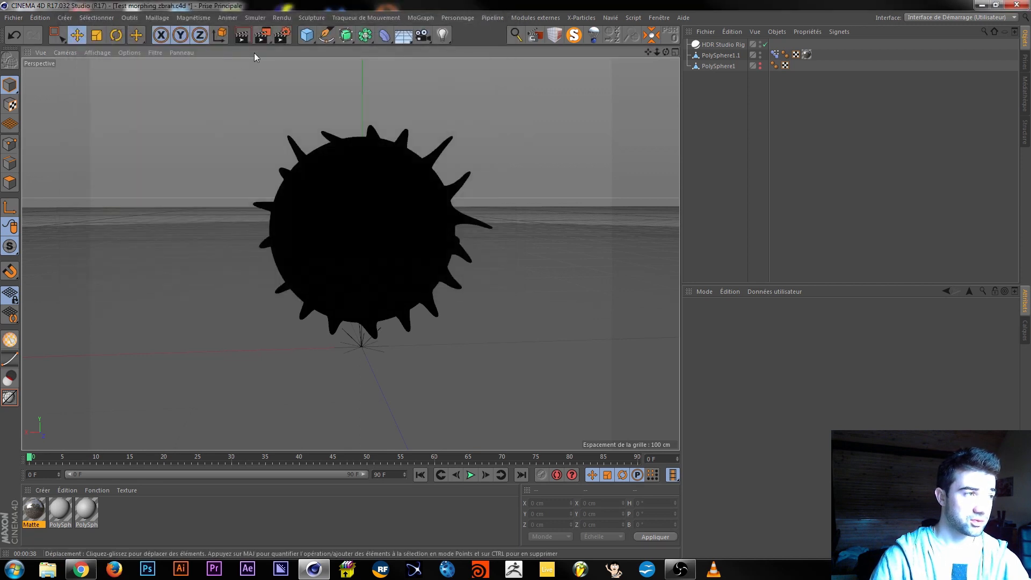
click(247, 42)
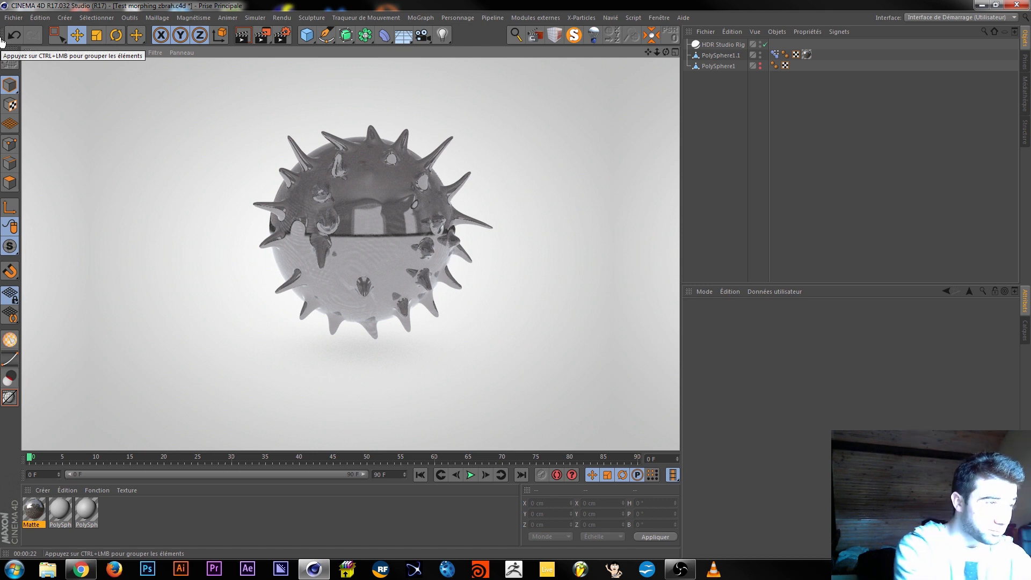
Set the Pose Morphing intensity of PolySphere1.1 to 79 % and frame the spiked sphere in close-up.
click(775, 55)
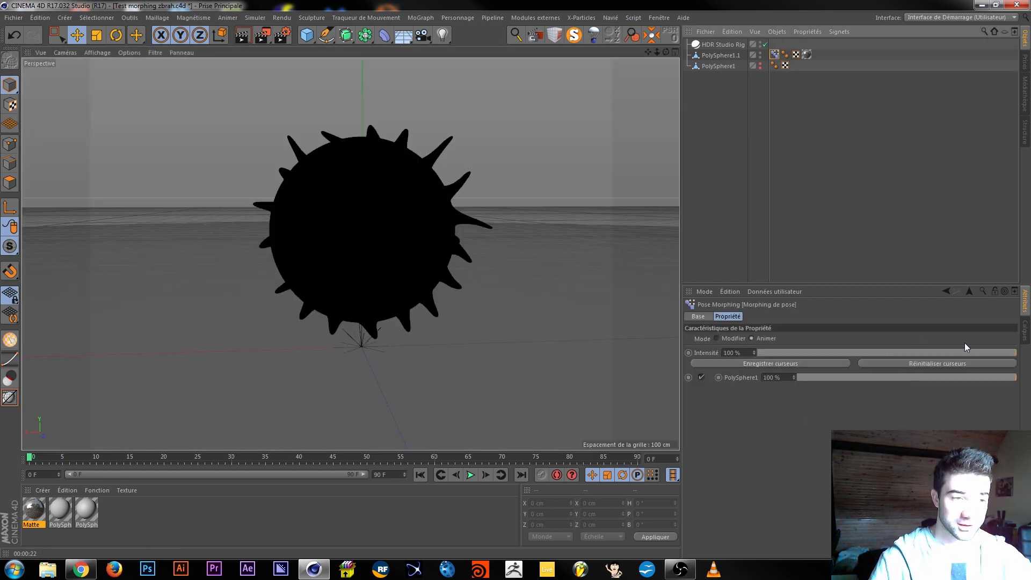
mouse_move(955, 356)
mouse_down()
mouse_move(830, 359)
mouse_move(1012, 354)
mouse_move(808, 360)
mouse_move(962, 352)
mouse_up()
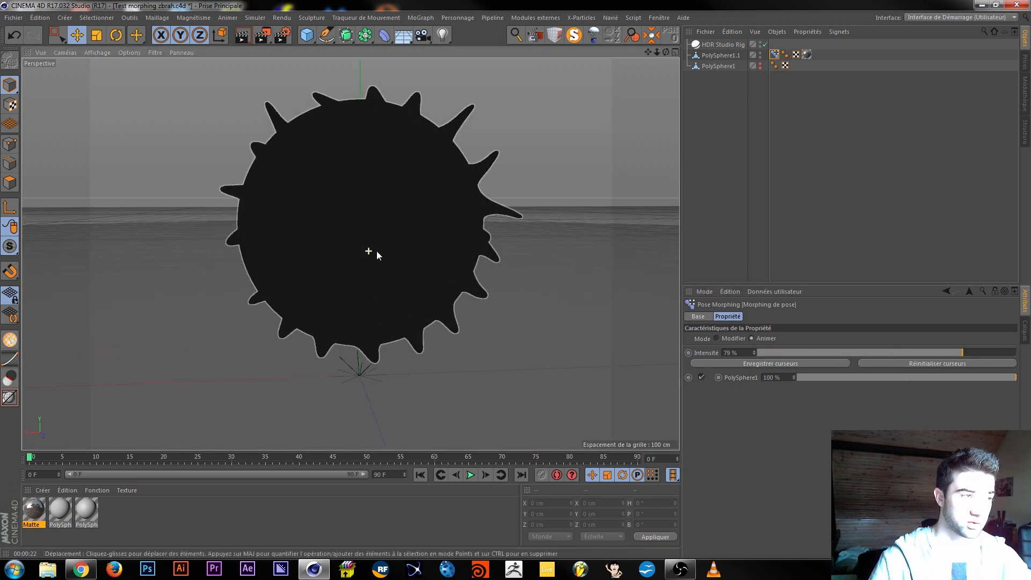
scroll(375, 251, up, 8)
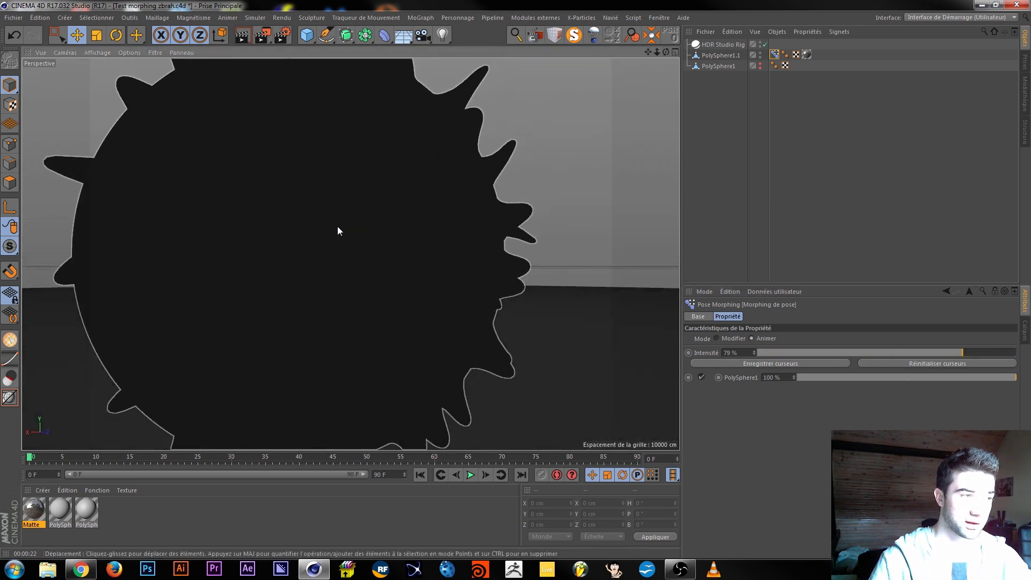
alt+drag(338, 231, 349, 263)
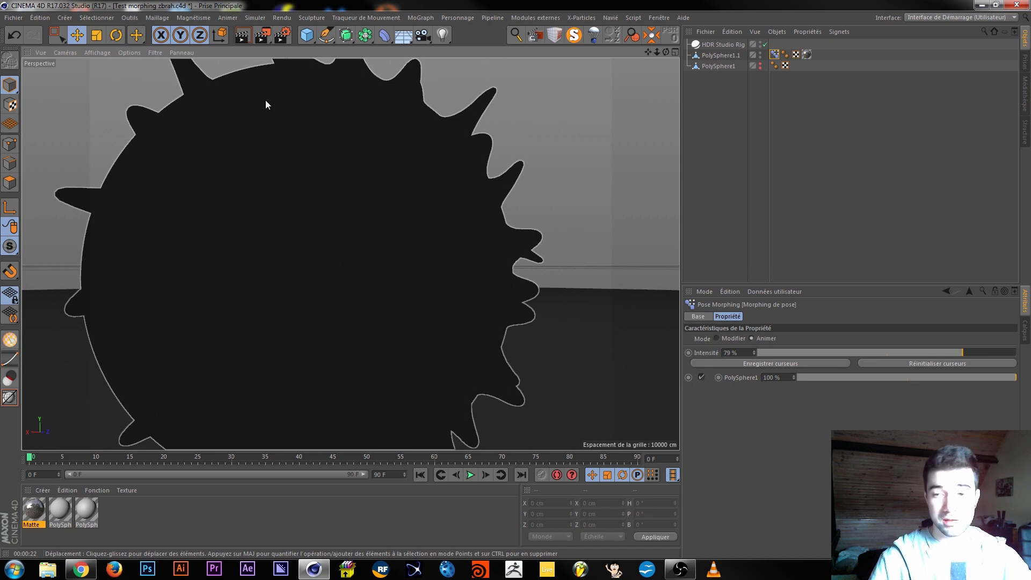
Look through the multi-pass channels available in the render settings and test-render the close-up view.
click(279, 35)
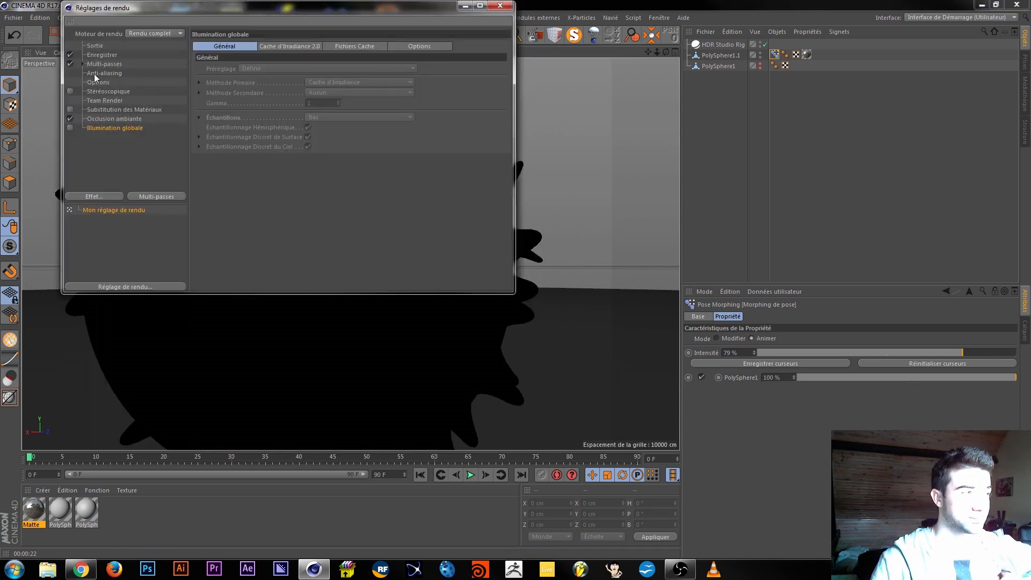
click(104, 64)
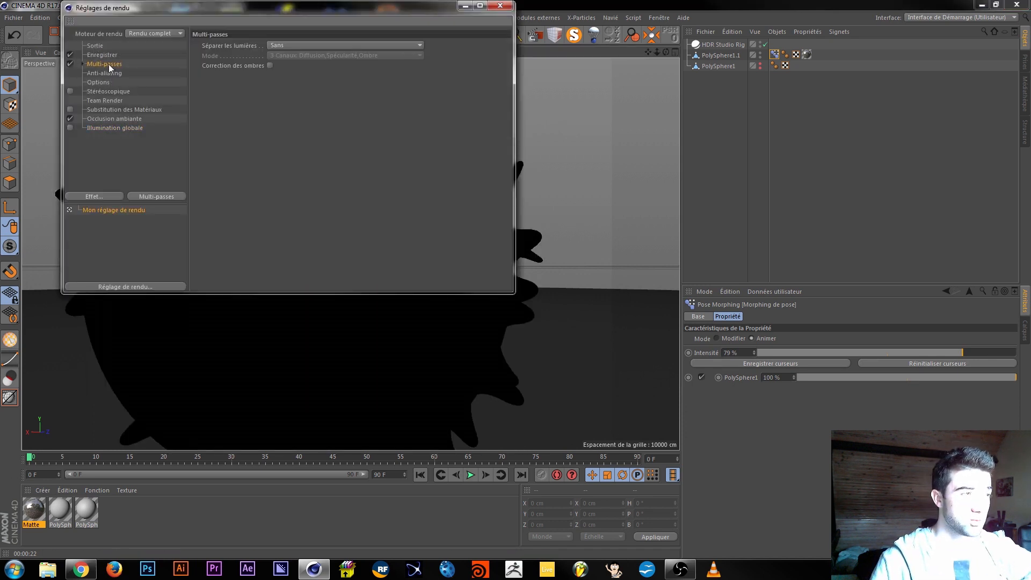
click(155, 196)
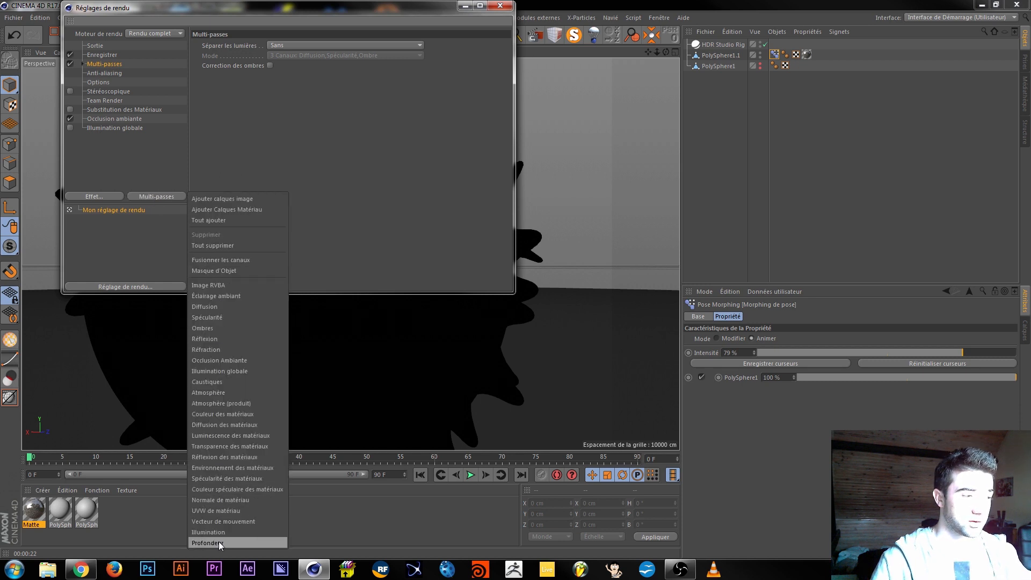
click(124, 241)
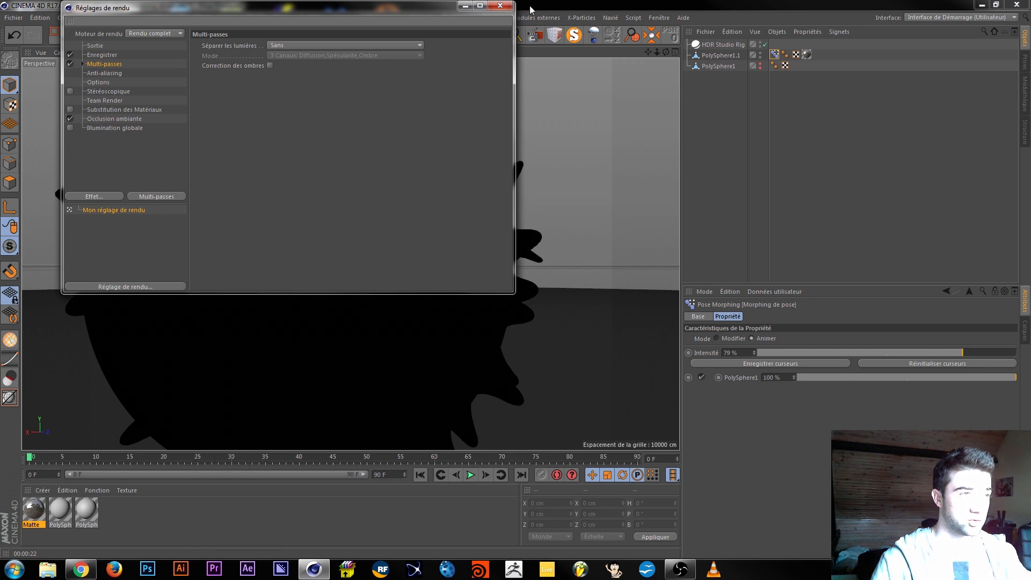
click(499, 7)
click(238, 38)
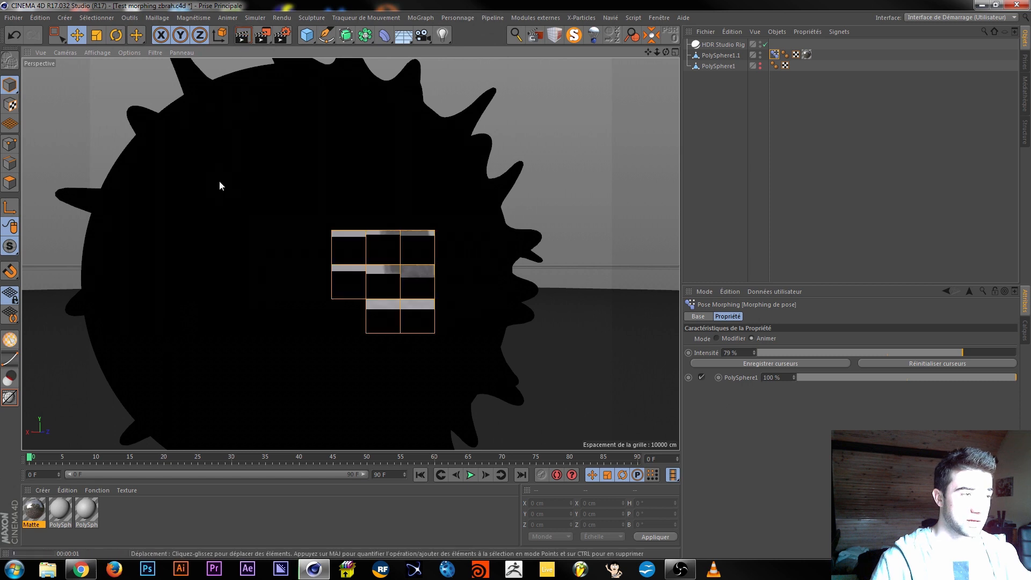